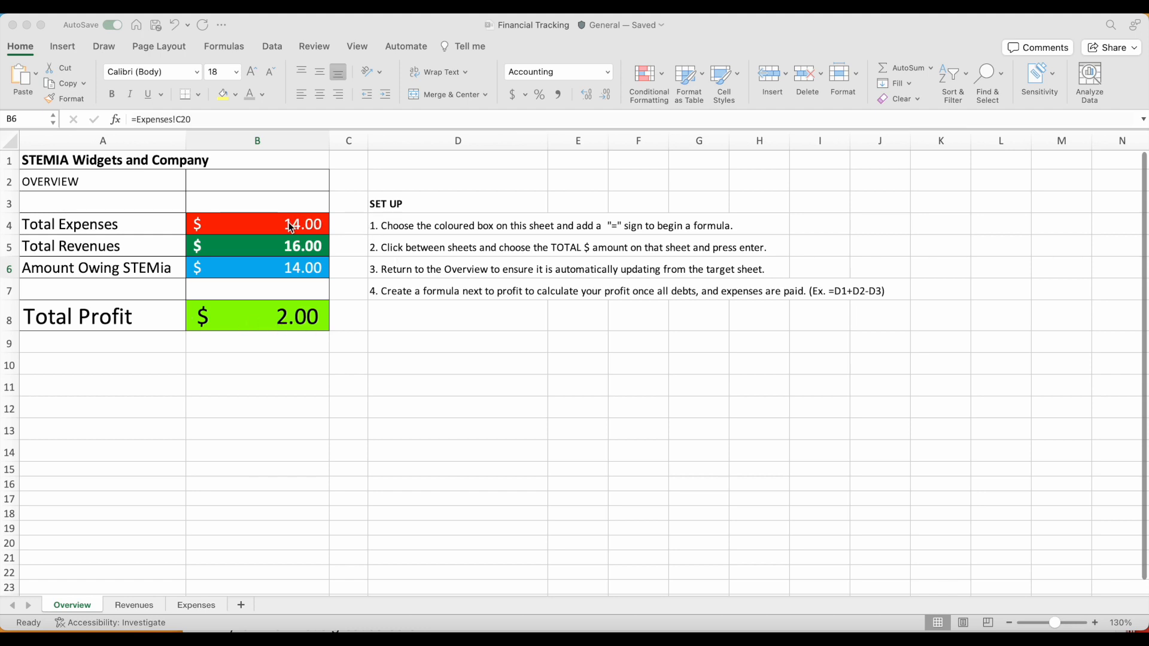
Review the Overview, Revenues and Expenses sheets in the filled-in example and in the blank template, including the Expenses total formula
{"action": "left_click", "coordinate": [154, 605]}
{"action": "left_click", "coordinate": [131, 603]}
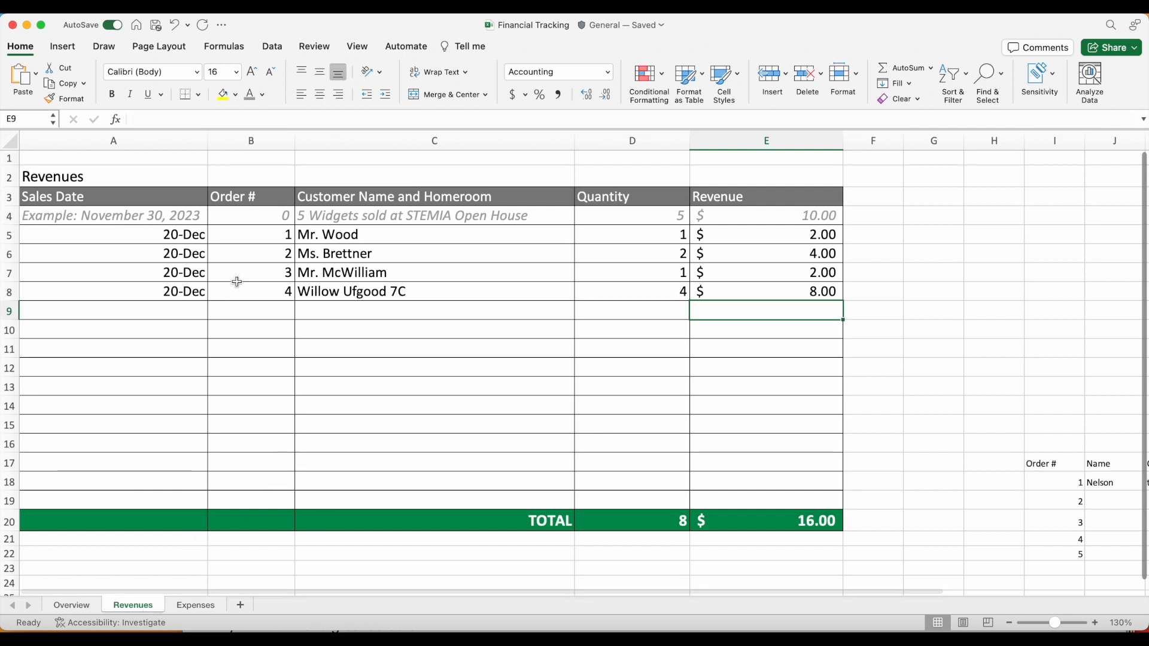
{"action": "left_click", "coordinate": [190, 218]}
{"action": "left_click", "coordinate": [186, 235]}
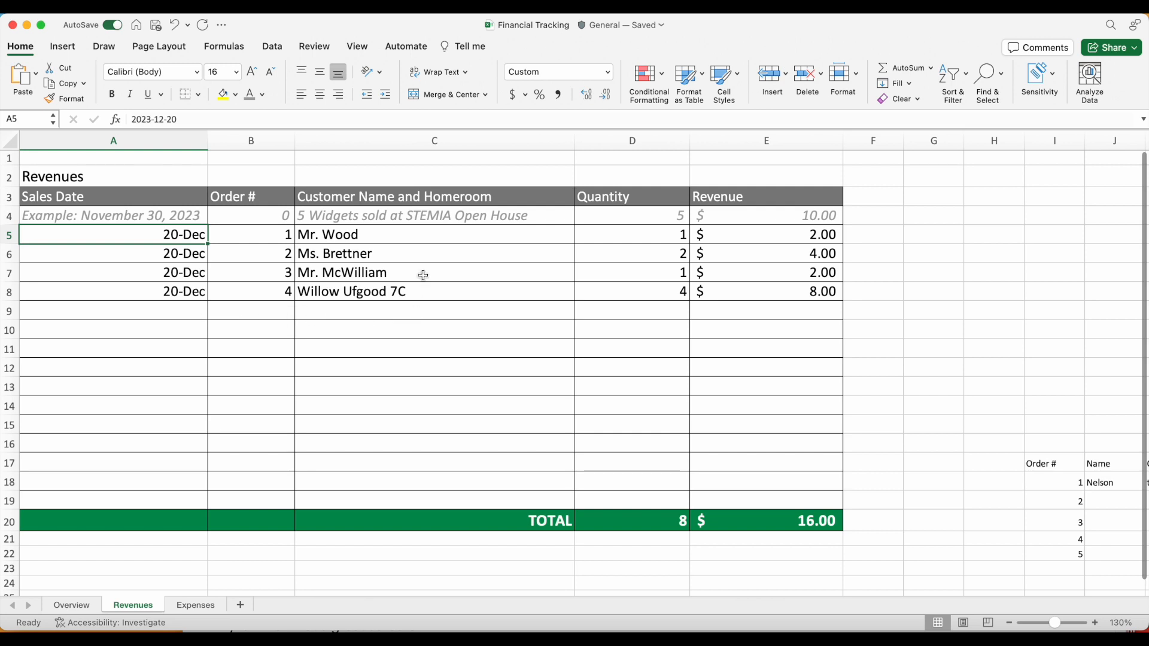
{"action": "left_click", "coordinate": [196, 606]}
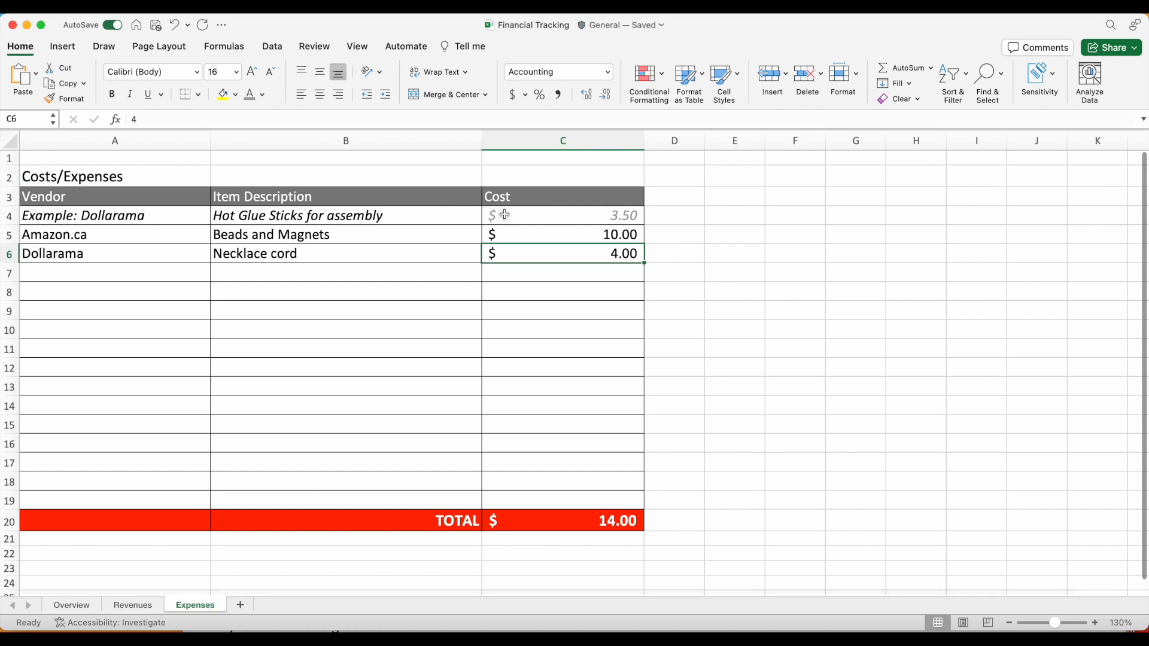
{"action": "left_click", "coordinate": [590, 521]}
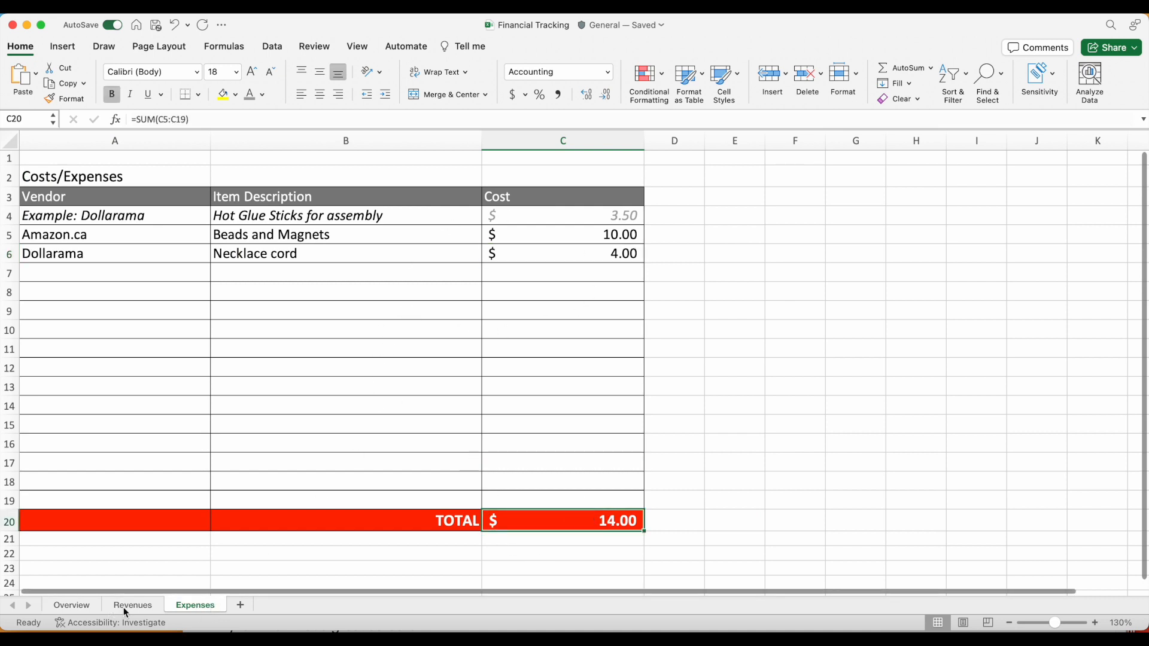
{"action": "left_click", "coordinate": [126, 605]}
{"action": "left_click", "coordinate": [73, 605]}
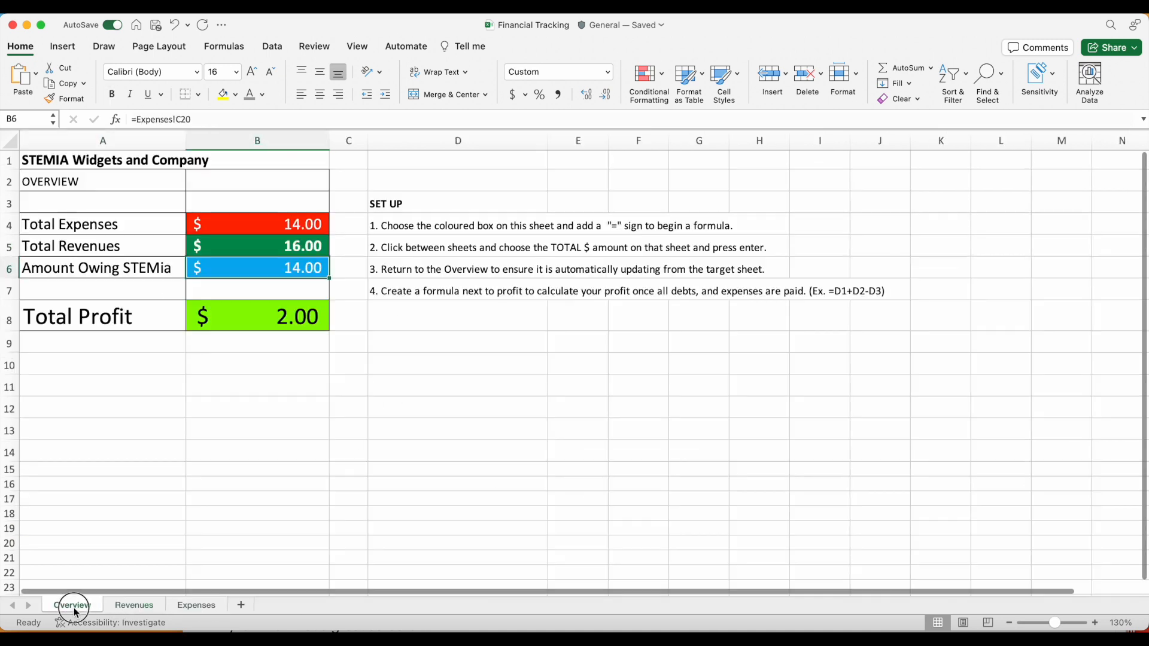
{"action": "left_click", "coordinate": [244, 328]}
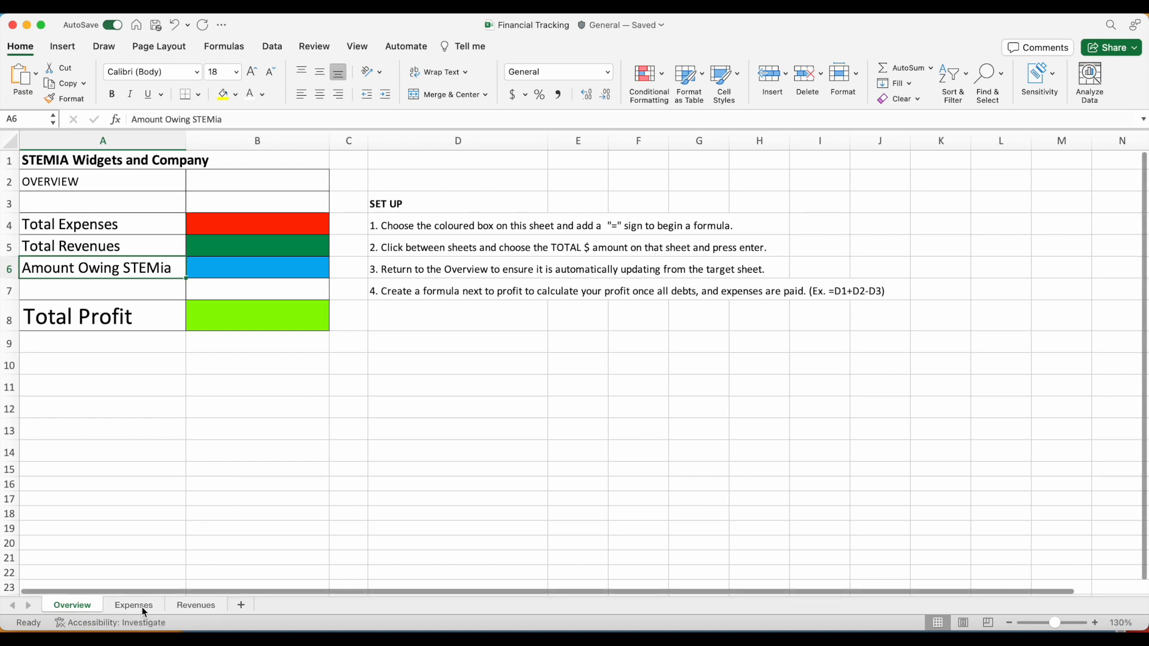
{"action": "left_click", "coordinate": [82, 605]}
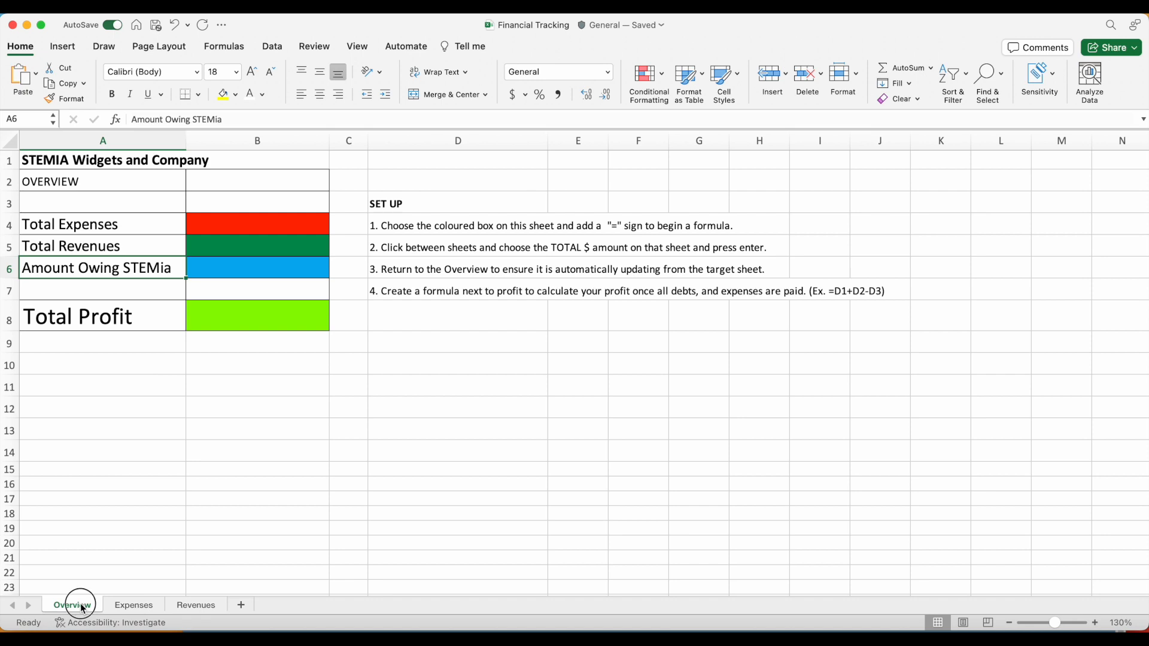
{"action": "left_click", "coordinate": [130, 604]}
{"action": "left_click", "coordinate": [206, 607]}
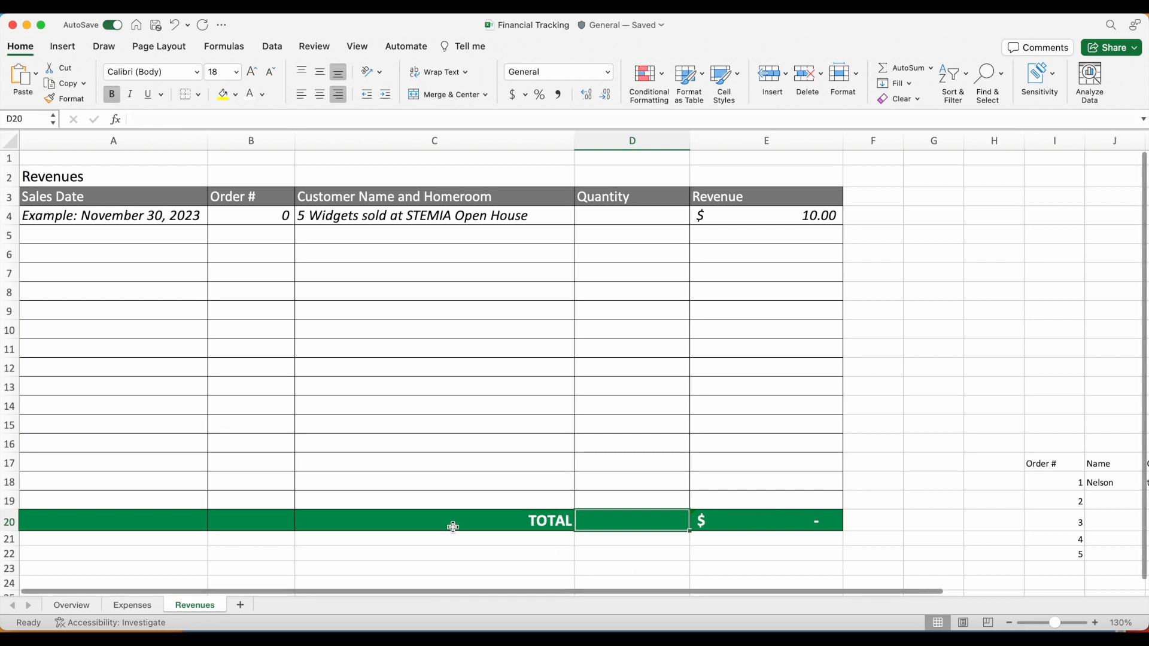
Add a new worksheet after Revenues and rename it Example
{"action": "left_click", "coordinate": [243, 606]}
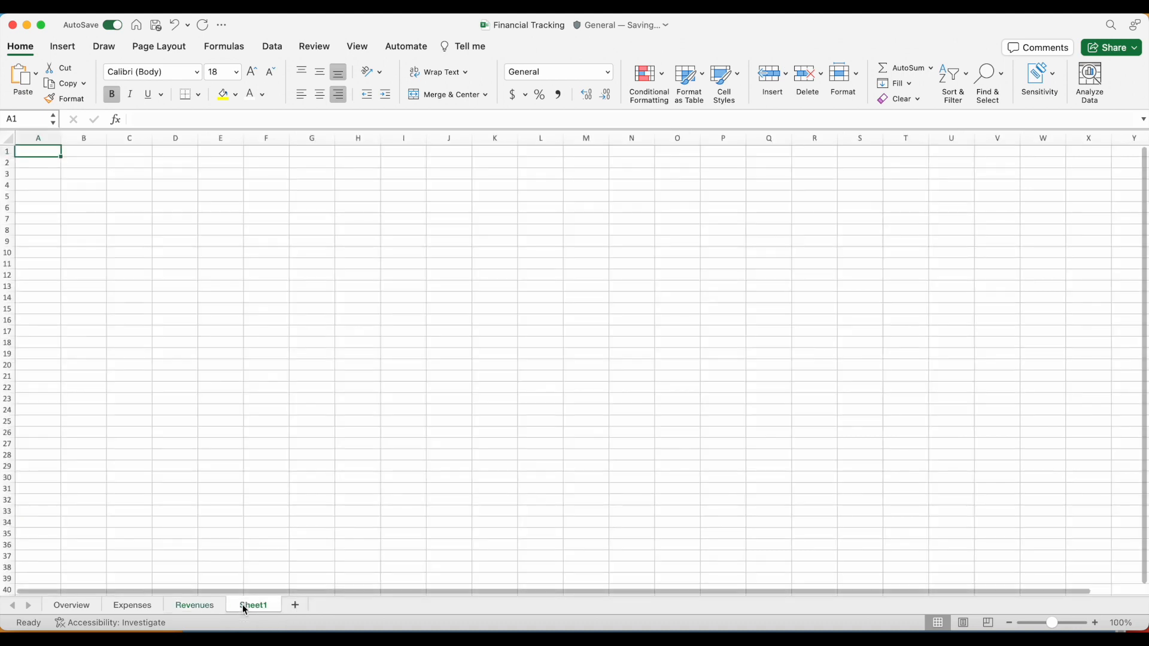
{"action": "right_click", "coordinate": [259, 609]}
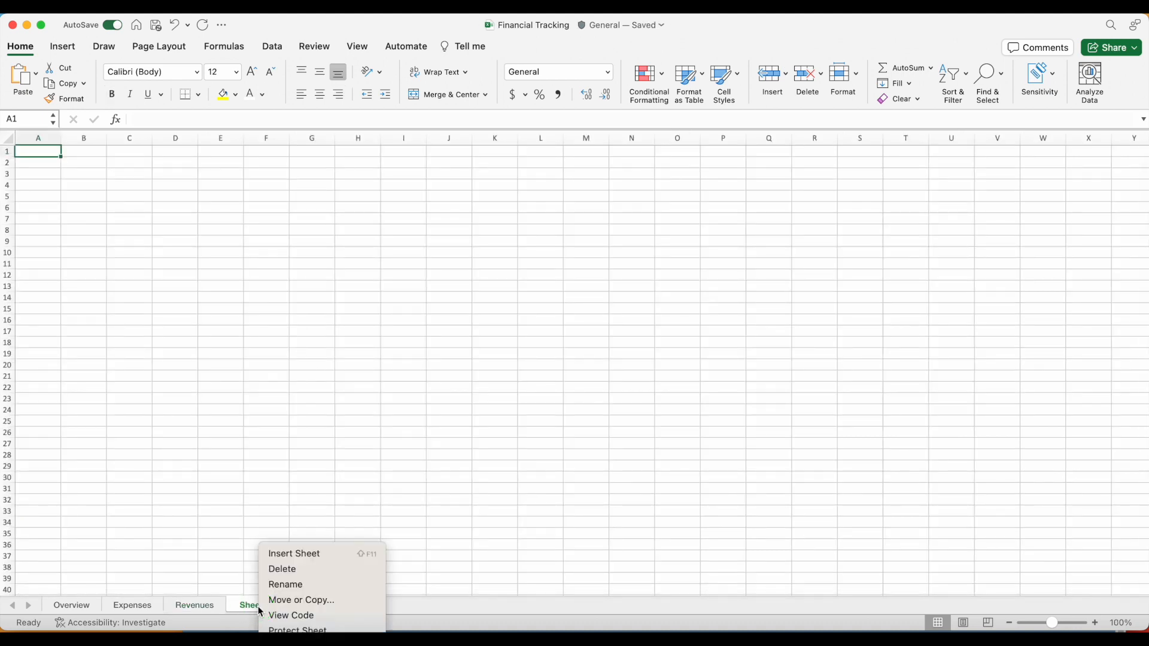
{"action": "left_click", "coordinate": [287, 585]}
{"action": "type", "text": "Example"}
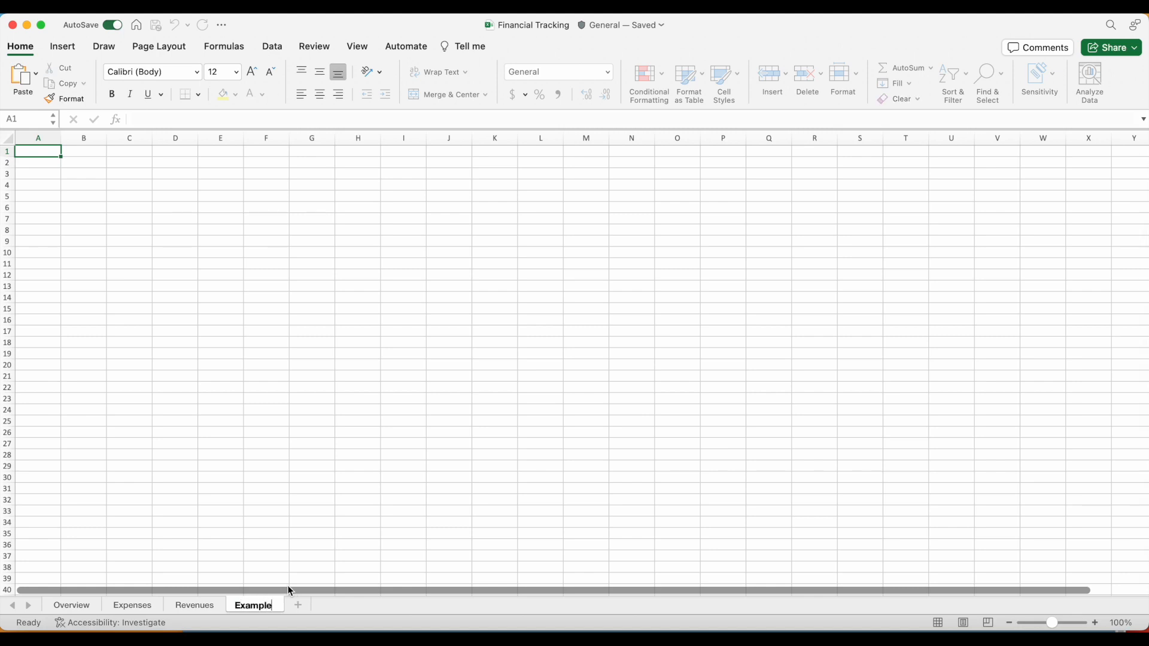
{"action": "key", "text": "Return"}
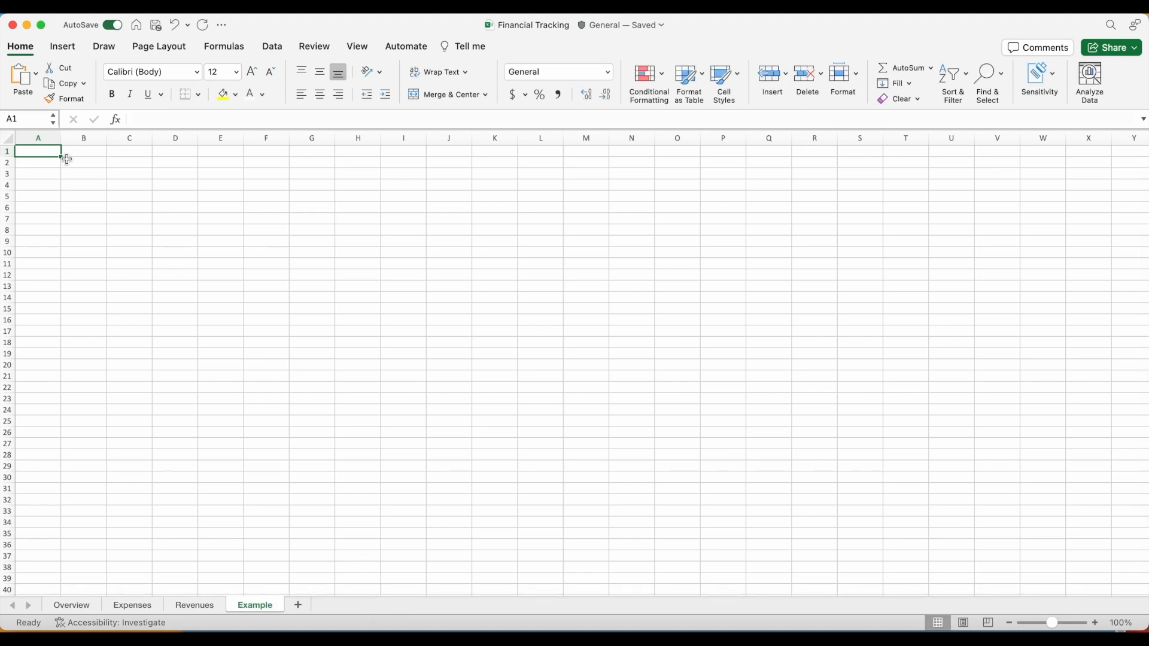
Widen column A on the Example sheet and enter the title "STEMIA Widgets Revenue" in cell A1
{"action": "left_click_drag", "start_coordinate": [60, 140], "coordinate": [152, 137]}
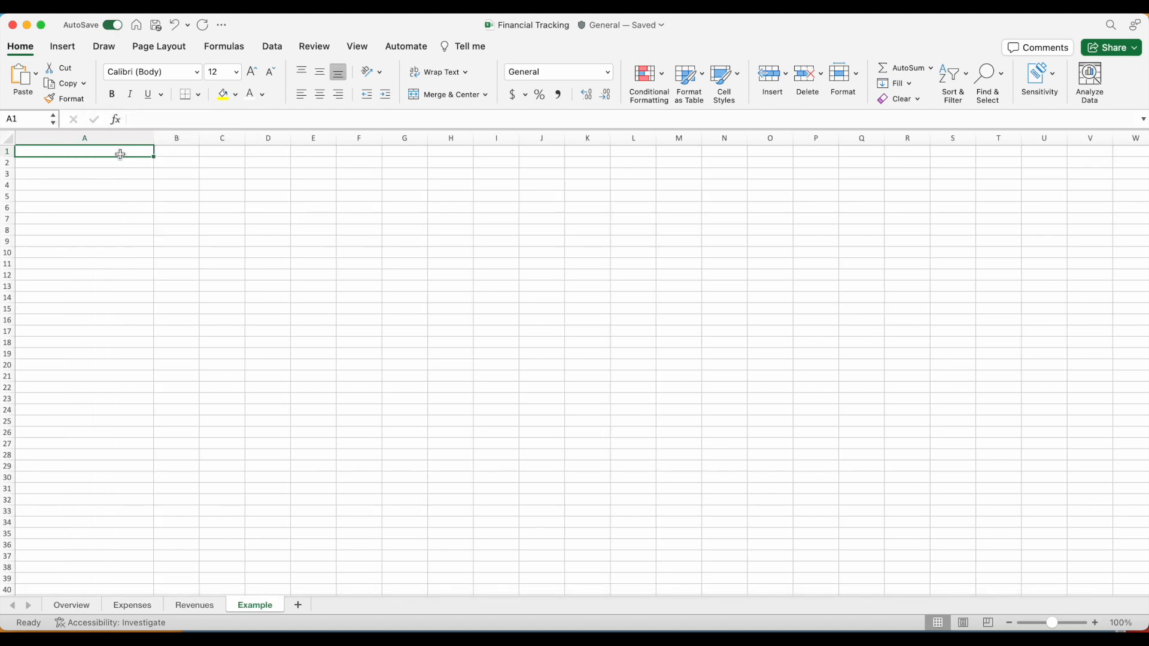
{"action": "type", "text": "STEMIA Widgets Reve"}
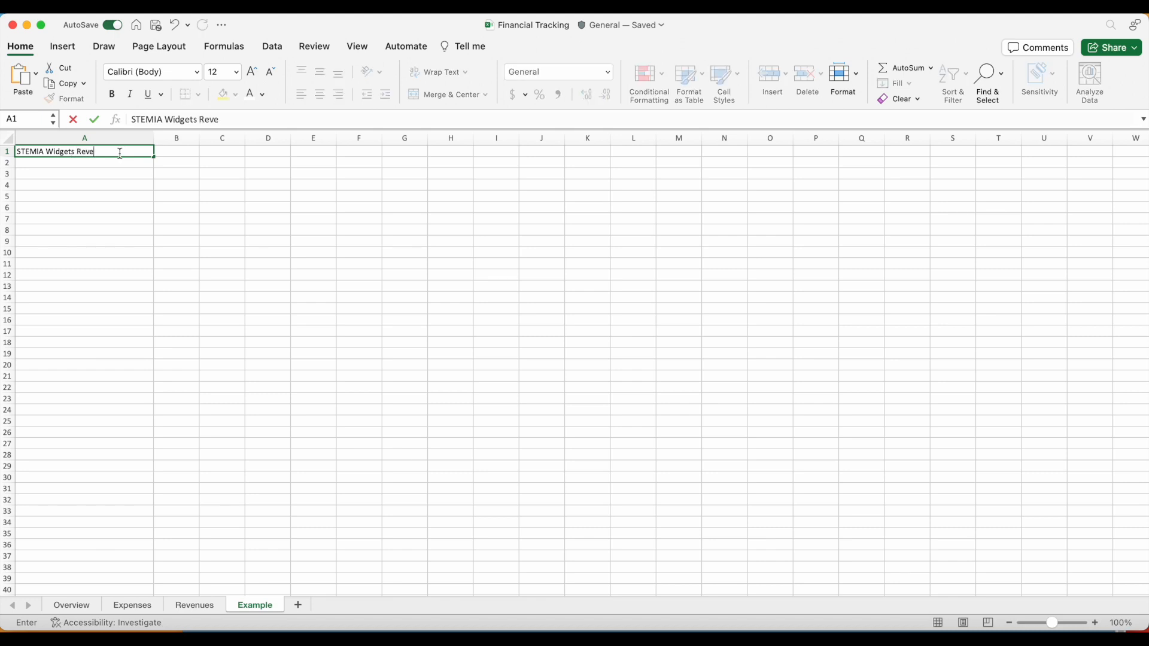
{"action": "key", "text": "Return"}
{"action": "key", "text": "Return"}
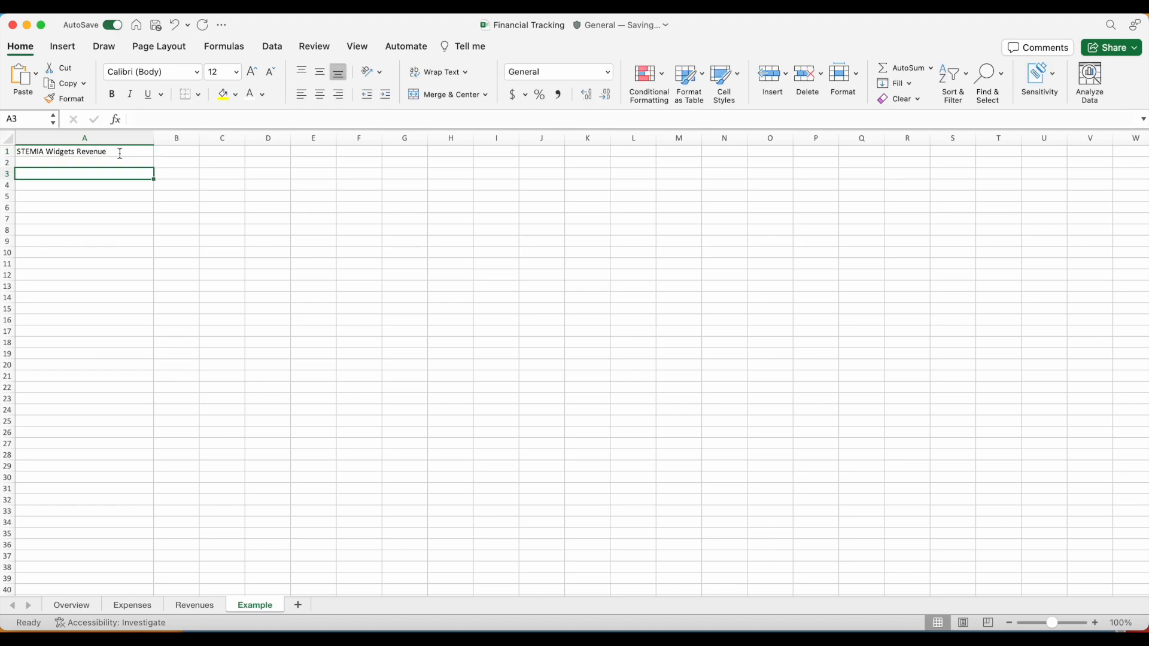
Examine the Revenues sheet's column headings from Sales Date to Revenue and the example row beneath them
{"action": "left_click", "coordinate": [195, 605]}
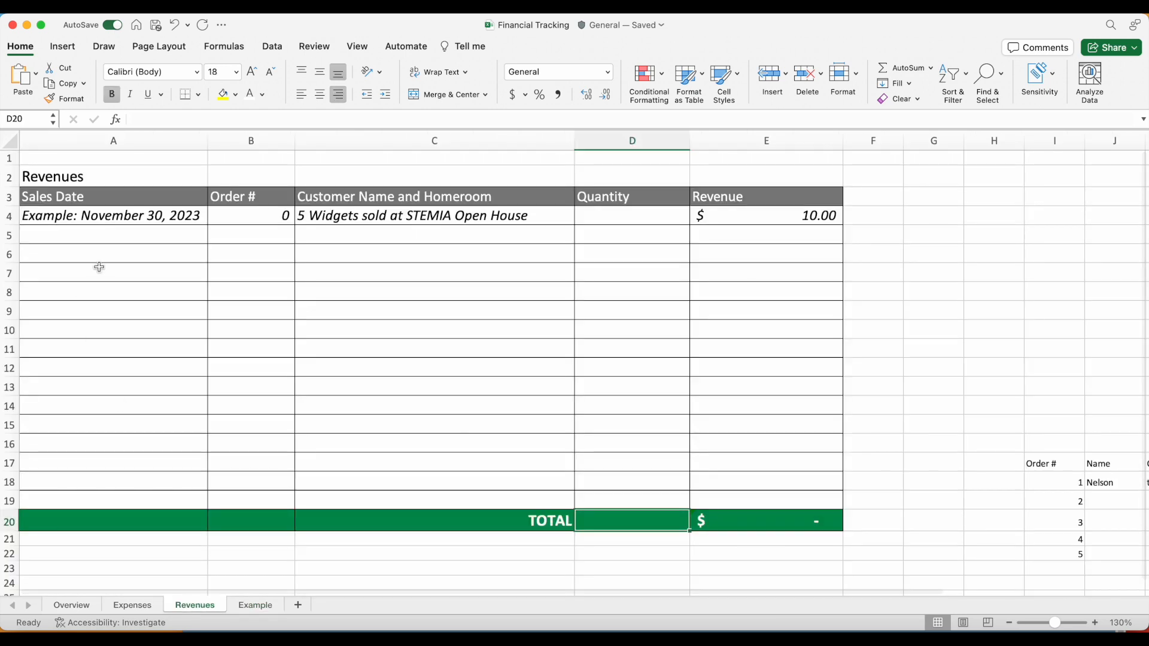
{"action": "left_click", "coordinate": [112, 193]}
{"action": "left_click", "coordinate": [261, 195]}
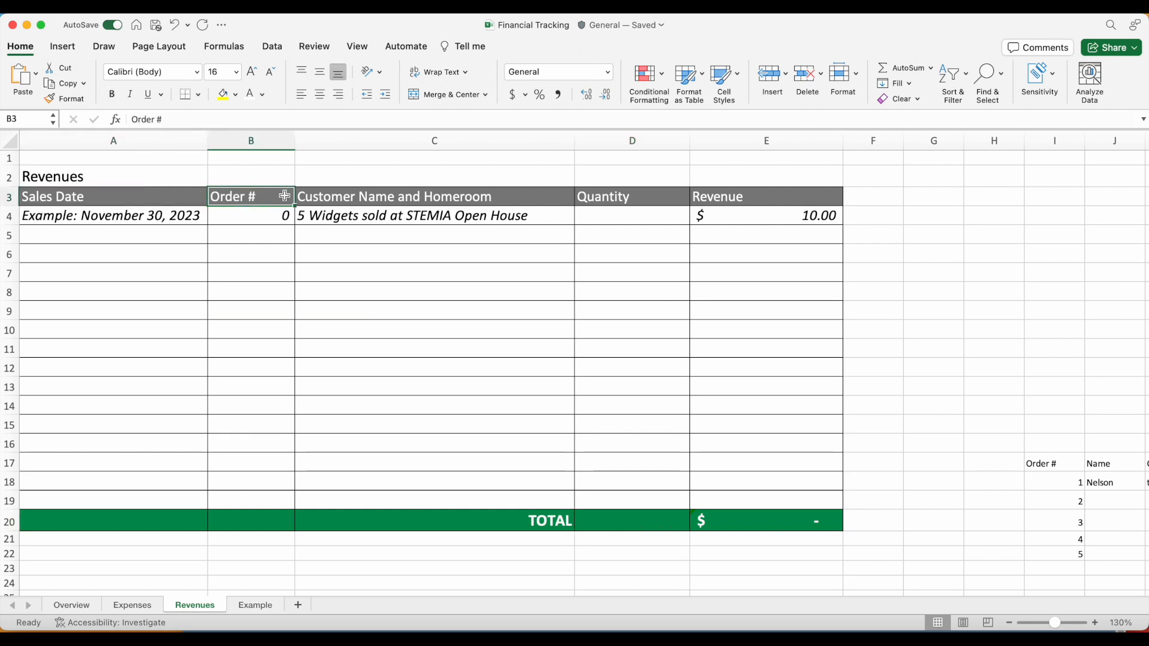
{"action": "left_click", "coordinate": [435, 193]}
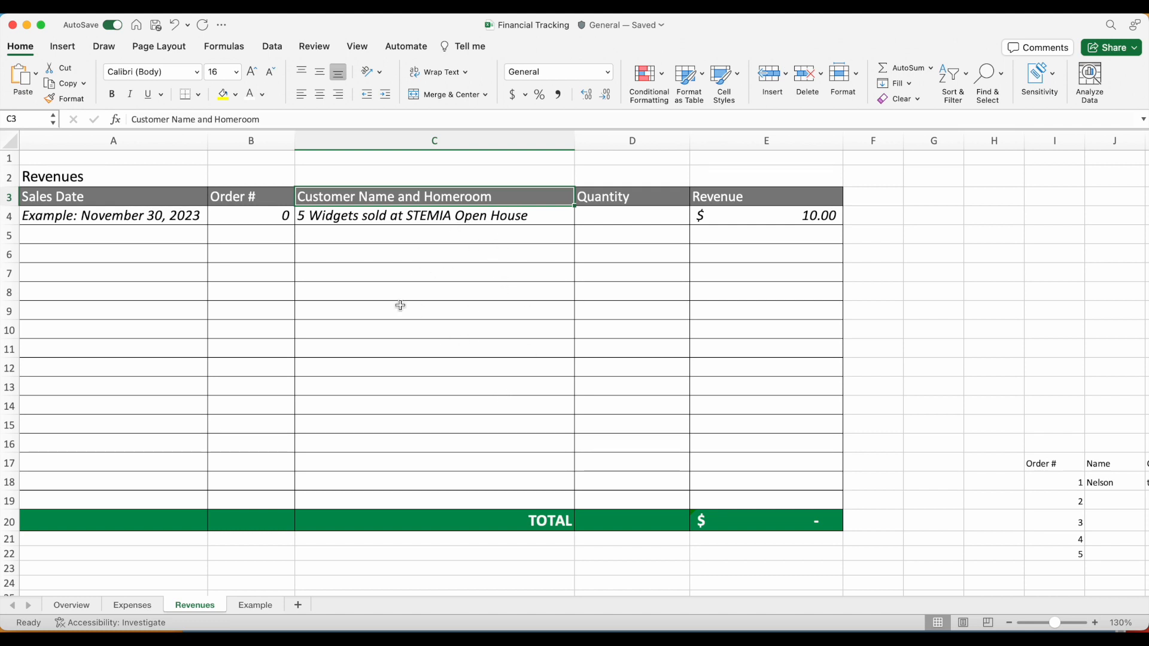
{"action": "left_click", "coordinate": [640, 200]}
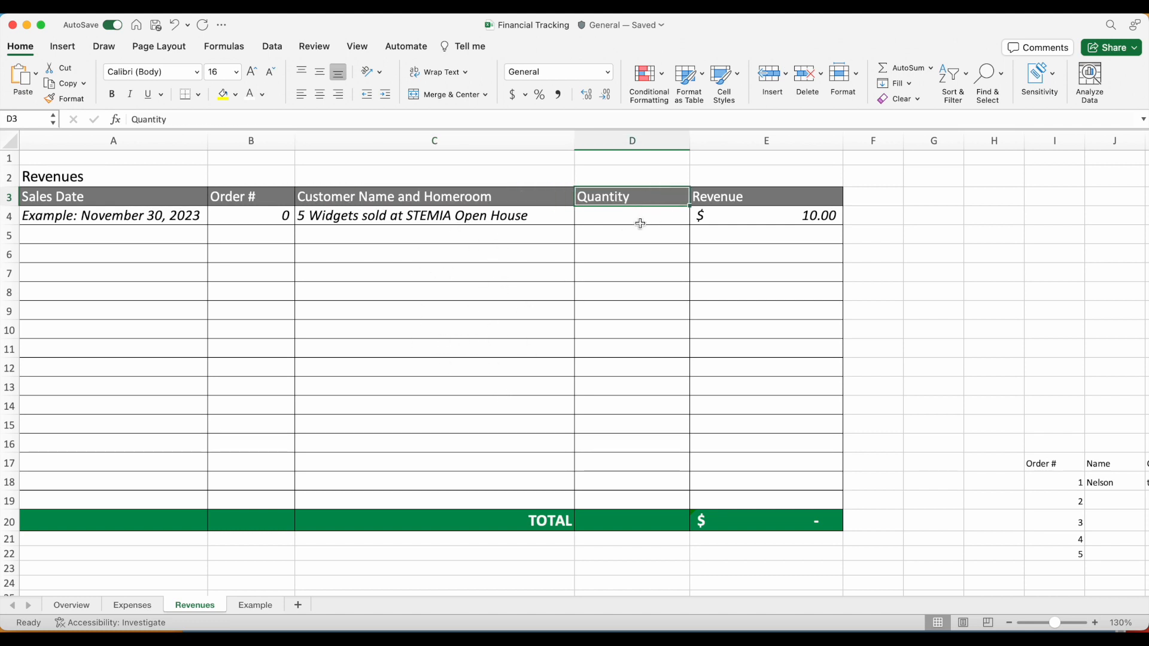
{"action": "left_click", "coordinate": [634, 217]}
{"action": "left_click", "coordinate": [780, 197]}
{"action": "left_click", "coordinate": [773, 212]}
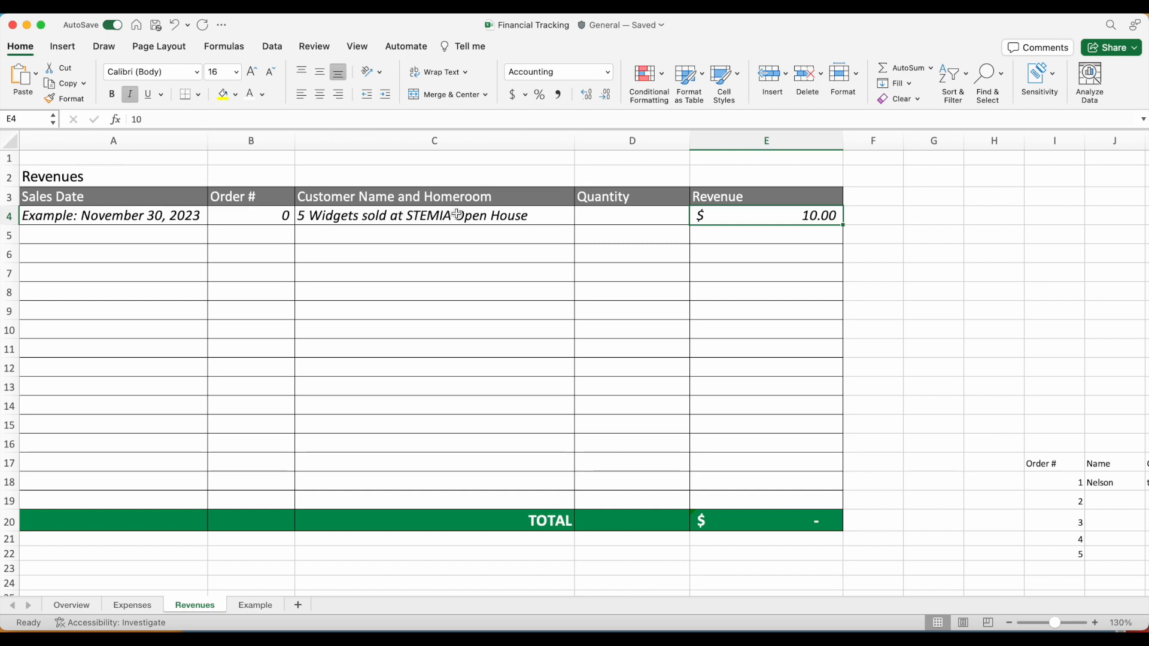
Enter quantity 5 in the Revenues example row and quantities 4, 1 and 3 in cells D5 to D7
{"action": "left_click", "coordinate": [641, 218]}
{"action": "type", "text": "5"}
{"action": "left_click", "coordinate": [763, 218]}
{"action": "left_click", "coordinate": [397, 233]}
{"action": "left_click", "coordinate": [635, 238]}
{"action": "type", "text": "4"}
{"action": "key", "text": "Return"}
{"action": "type", "text": "1"}
{"action": "key", "text": "Return"}
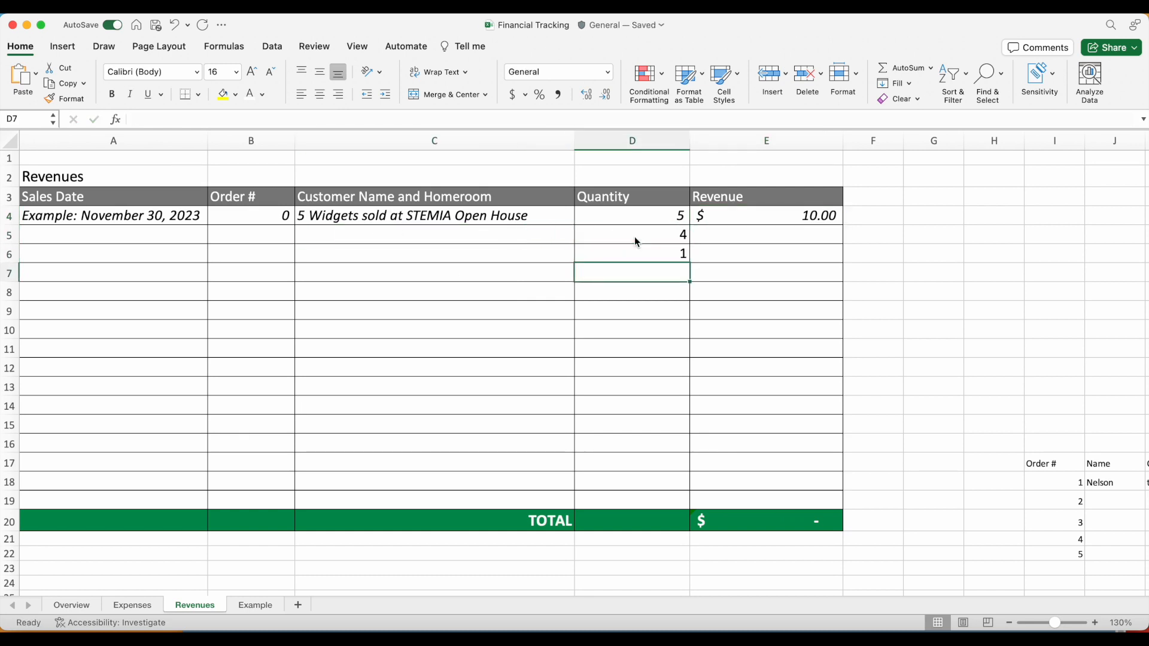
{"action": "type", "text": "3"}
{"action": "key", "text": "Return"}
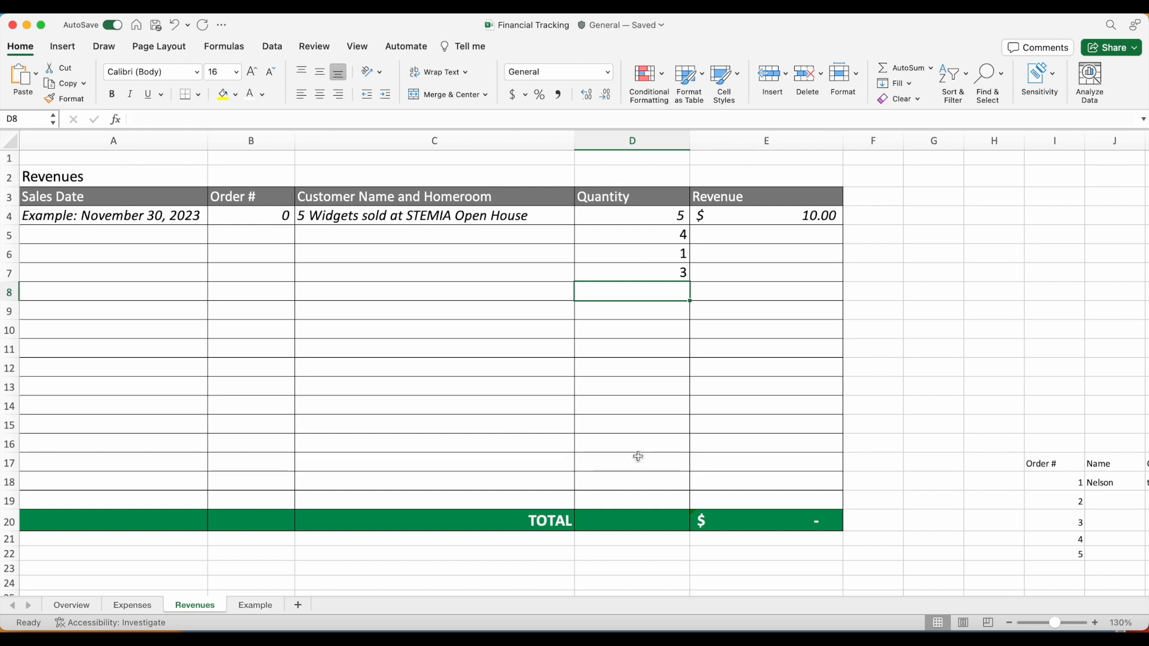
Insert a SUM function in the Quantity total cell D20 that adds the range D4:D19
{"action": "left_click", "coordinate": [643, 518]}
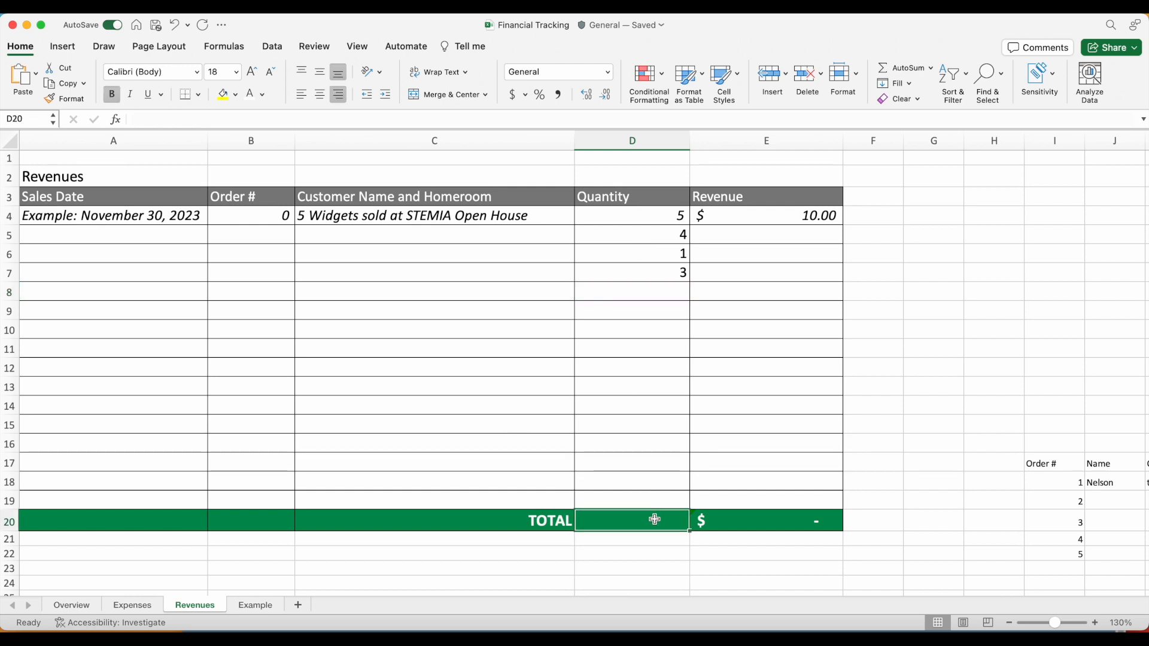
{"action": "left_click", "coordinate": [781, 522]}
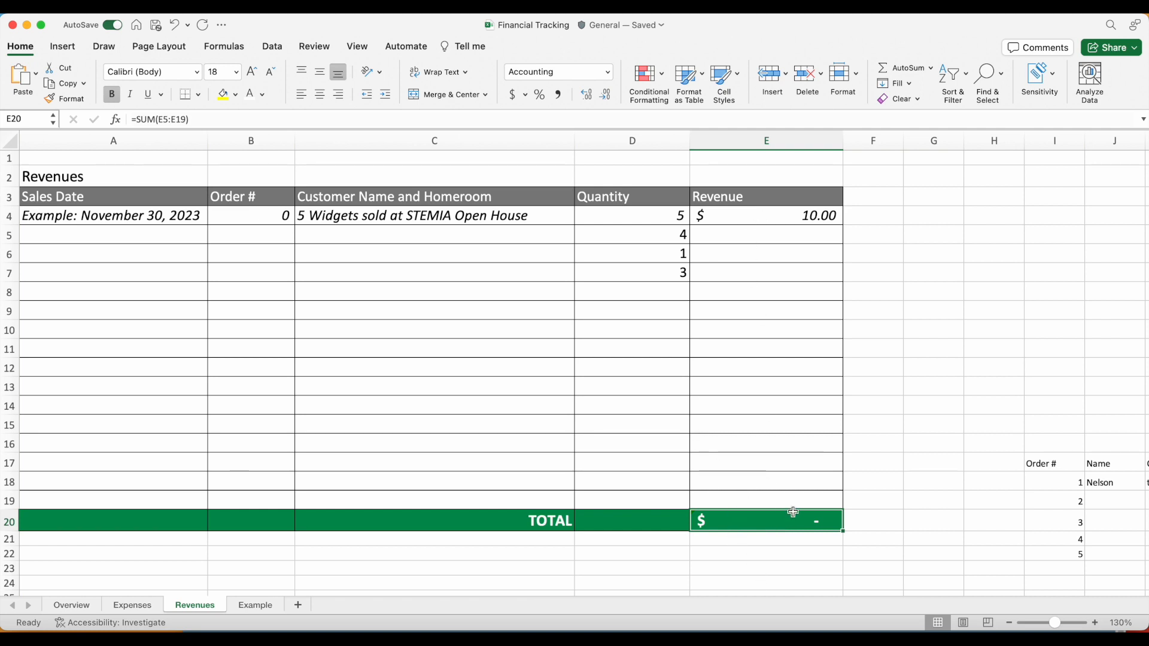
{"action": "left_click", "coordinate": [636, 518]}
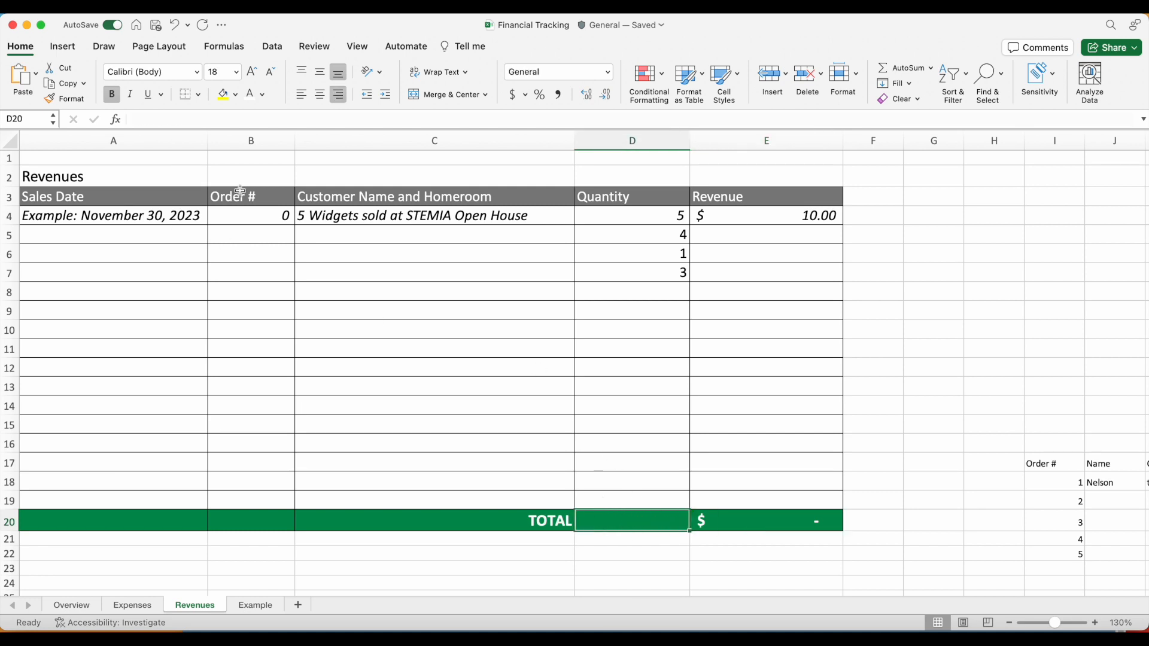
{"action": "left_click", "coordinate": [115, 121]}
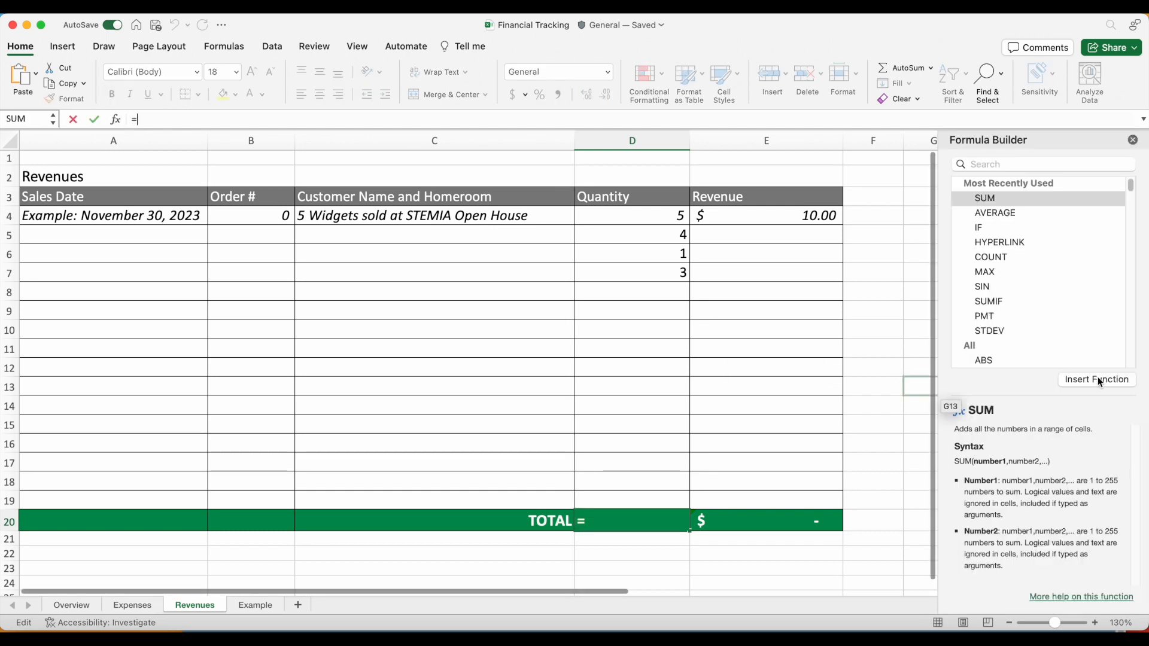
{"action": "left_click", "coordinate": [998, 198]}
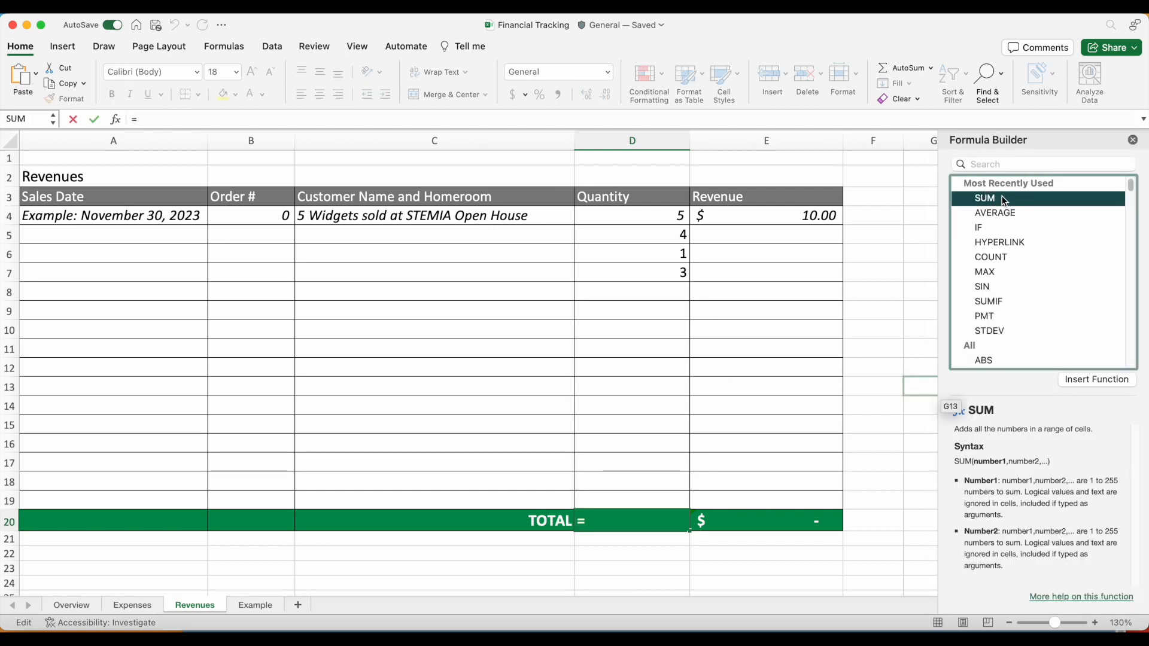
{"action": "left_click", "coordinate": [1111, 379]}
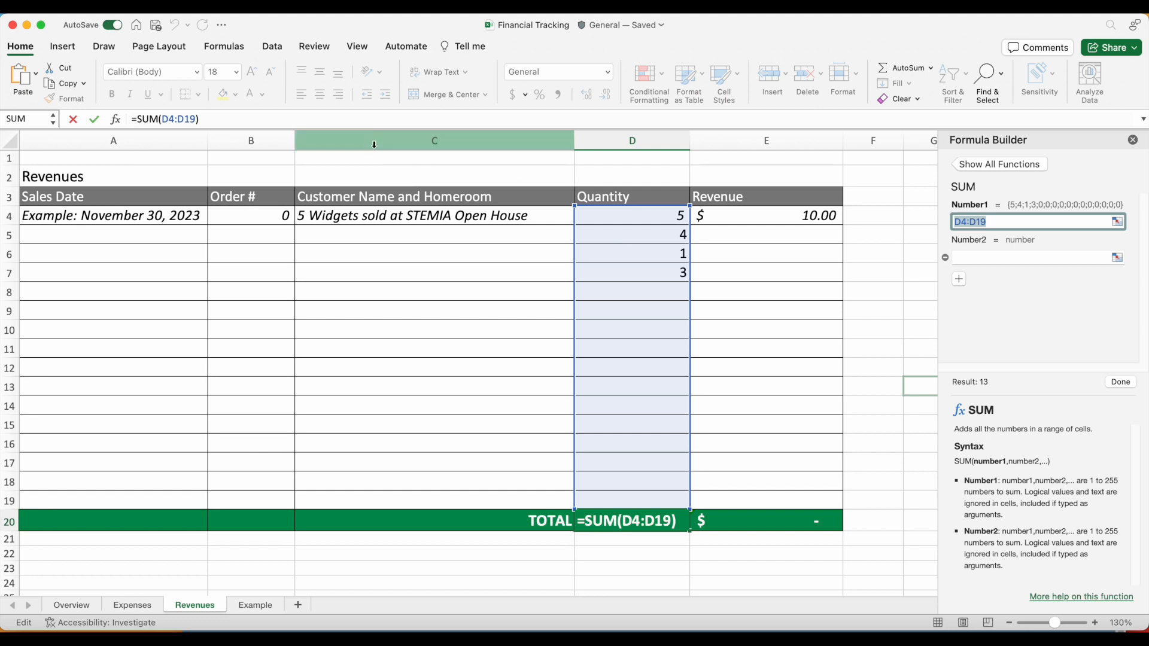
{"action": "left_click", "coordinate": [228, 124]}
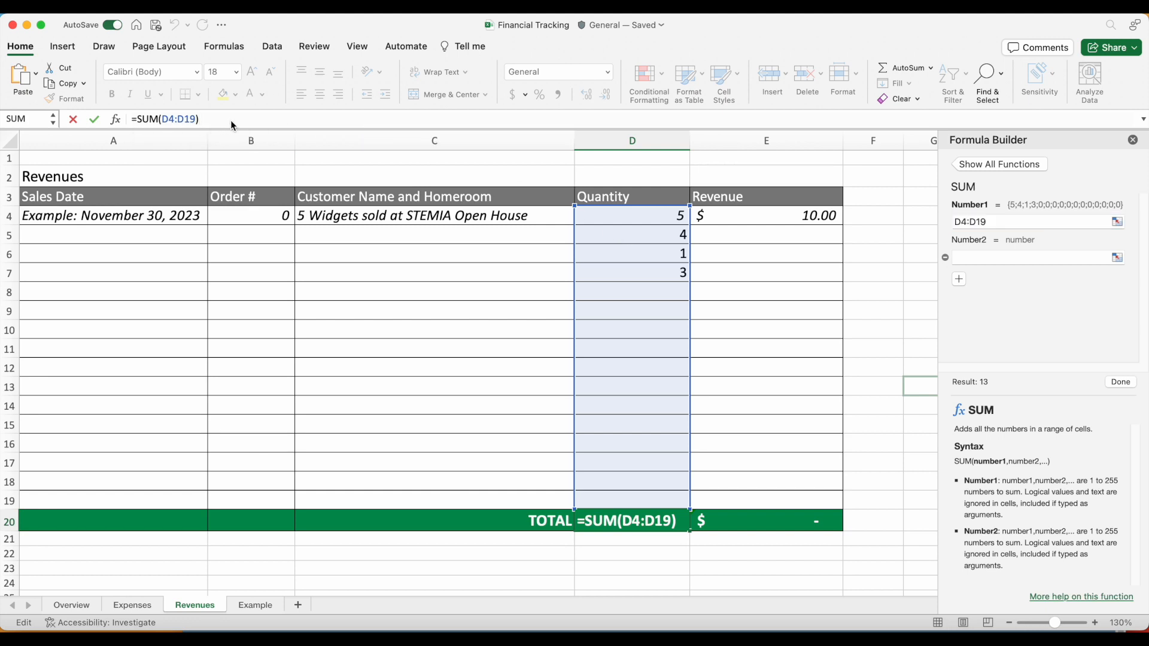
{"action": "key", "text": "Return"}
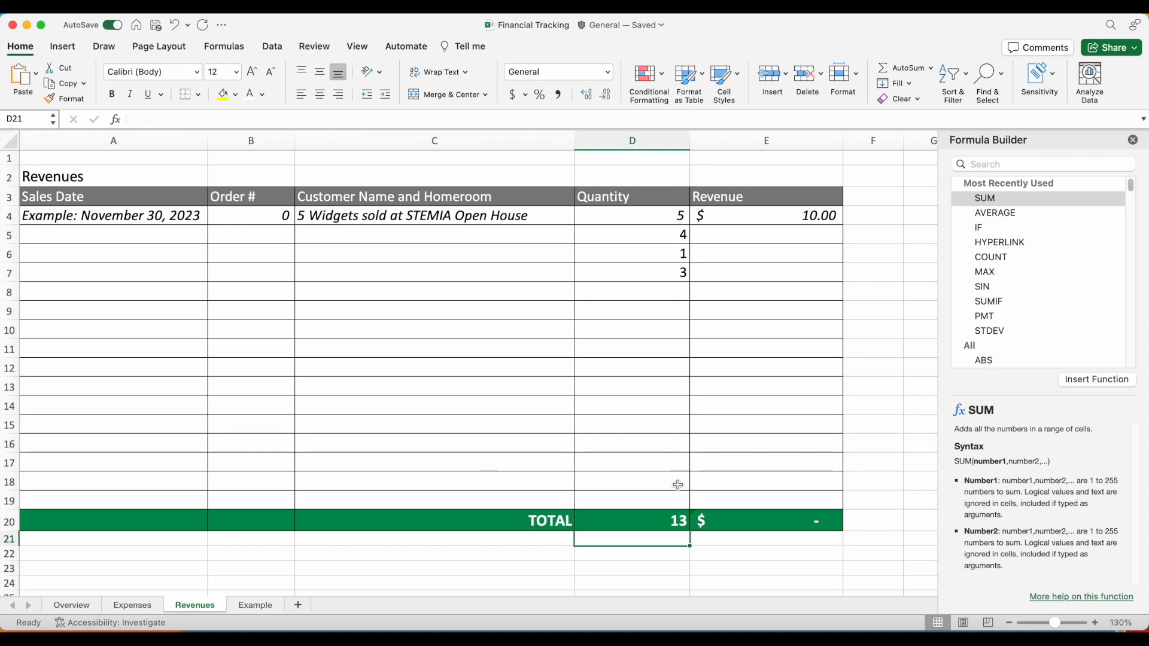
Enter further test quantities: 2 in D8, 1 in D10, 1 in D15 and 4 in D18
{"action": "left_click", "coordinate": [675, 298]}
{"action": "type", "text": "2"}
{"action": "left_click", "coordinate": [680, 309]}
{"action": "left_click", "coordinate": [667, 326]}
{"action": "type", "text": "1"}
{"action": "left_click", "coordinate": [673, 367]}
{"action": "left_click", "coordinate": [673, 424]}
{"action": "type", "text": "1"}
{"action": "left_click", "coordinate": [662, 462]}
{"action": "left_click", "coordinate": [667, 482]}
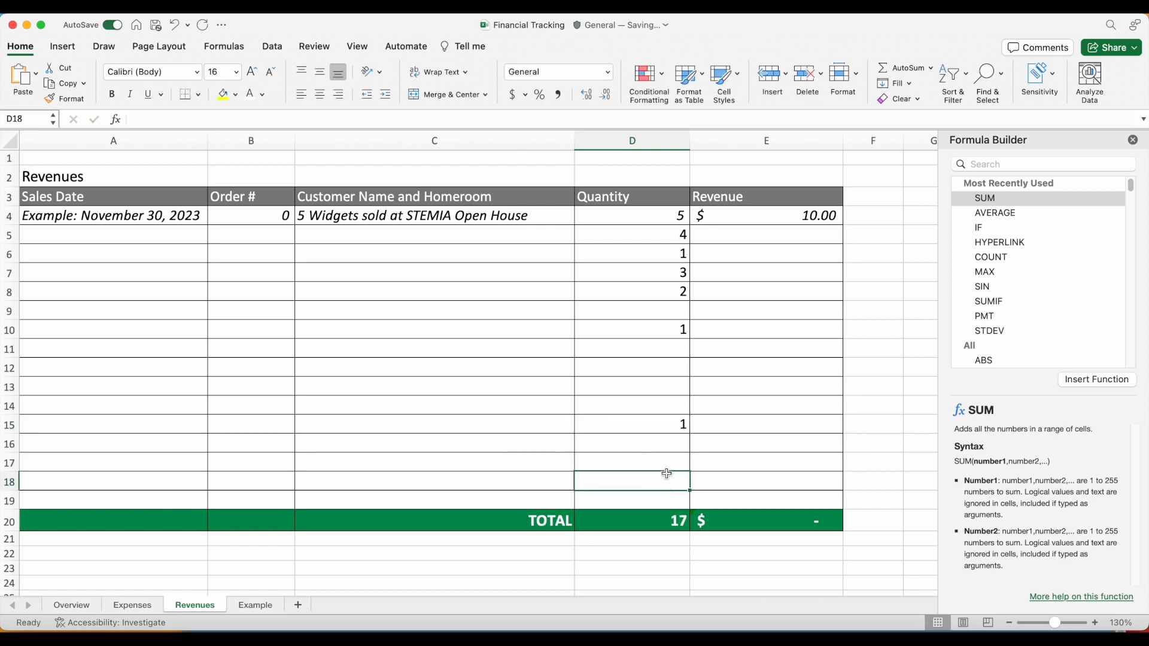
{"action": "type", "text": "4"}
{"action": "left_click", "coordinate": [652, 463]}
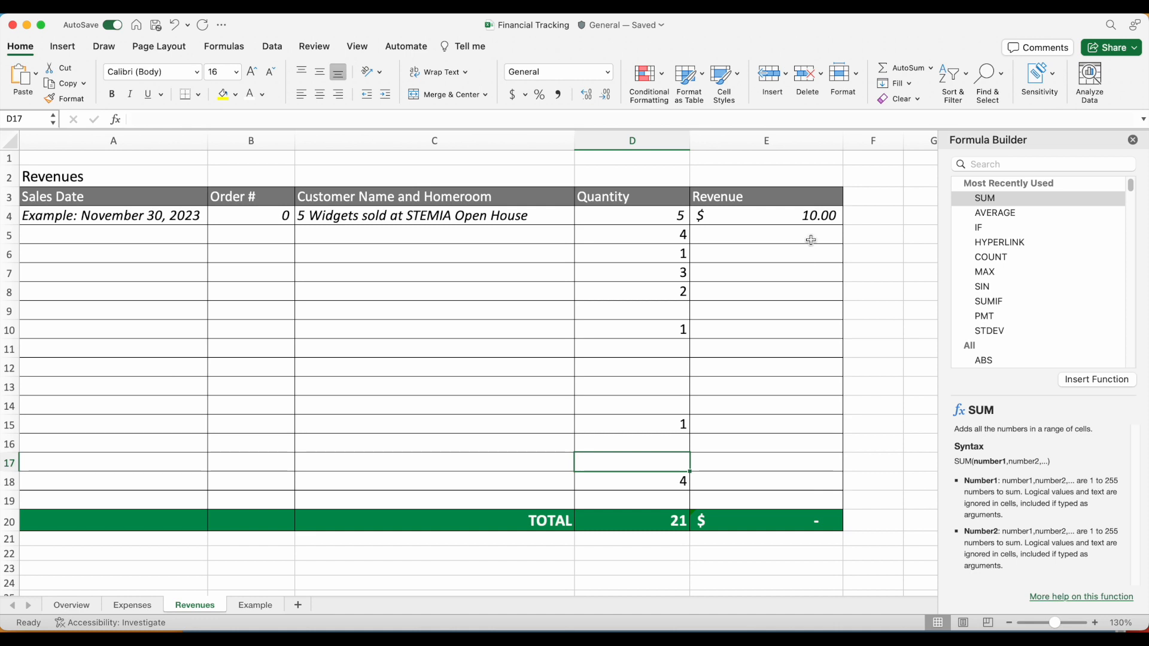
Clear the existing SUM formula from the Revenue total cell E20 on the Revenues sheet
{"action": "left_click", "coordinate": [814, 220]}
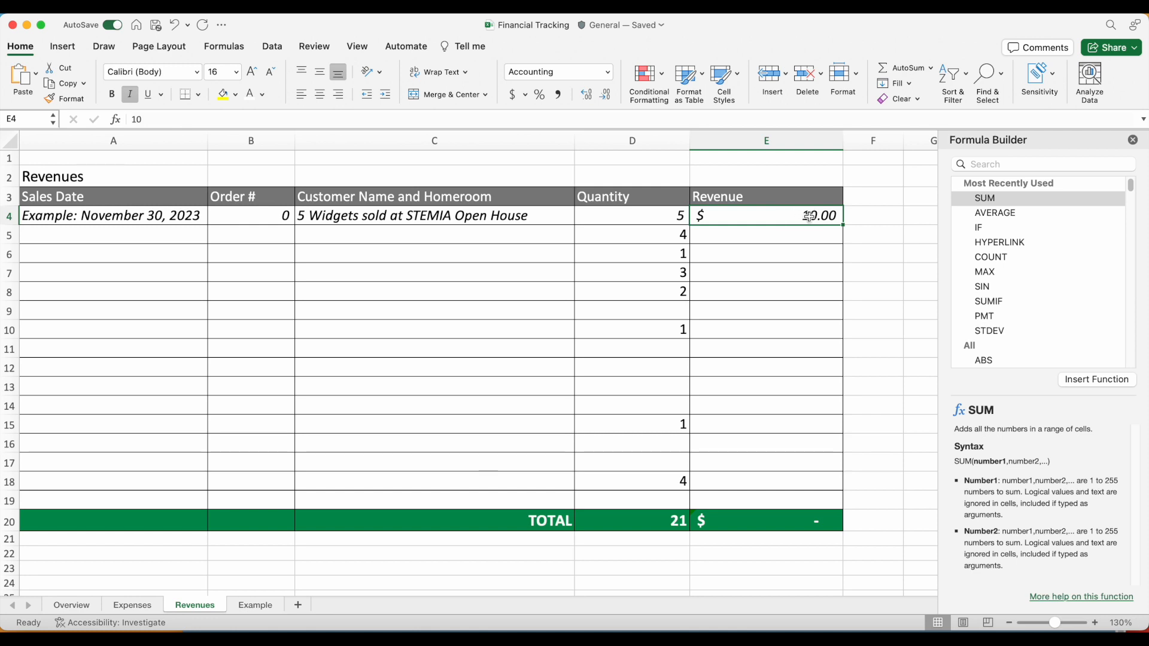
{"action": "left_click", "coordinate": [820, 508]}
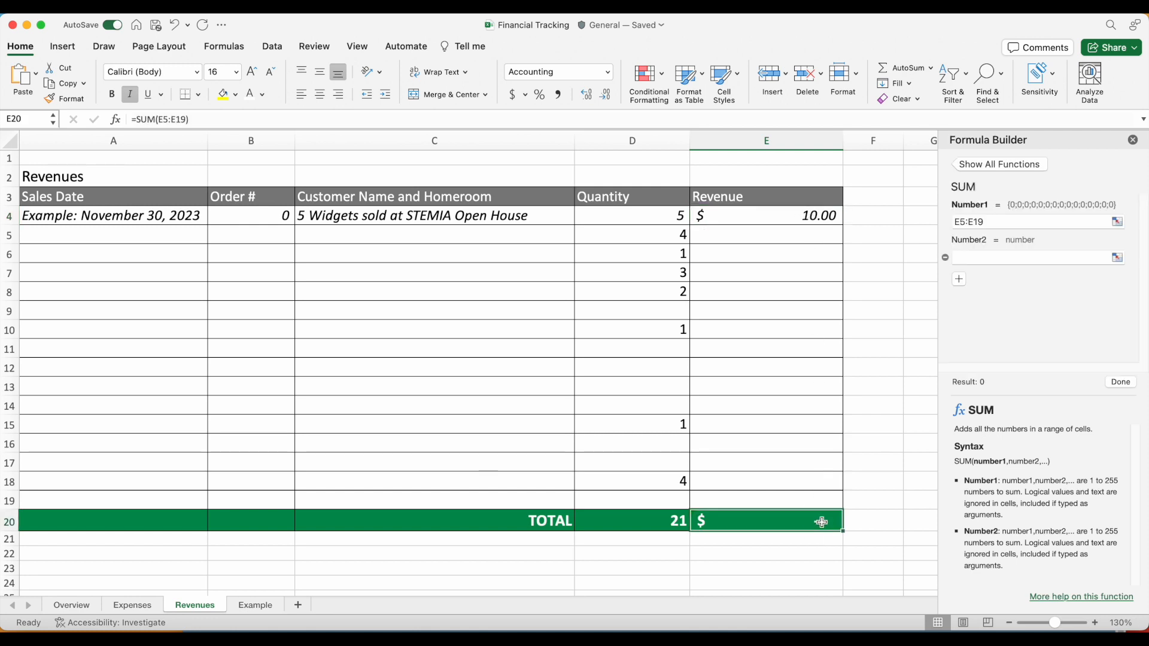
{"action": "left_click", "coordinate": [333, 120]}
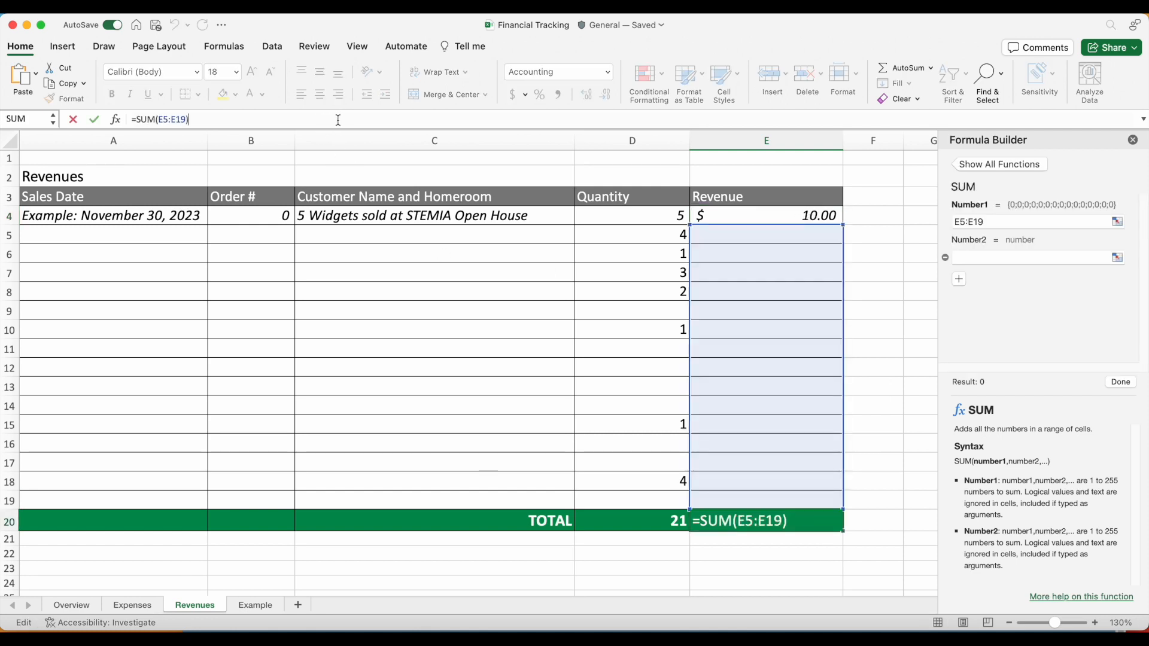
{"action": "key", "text": "BackSpace"}
{"action": "key", "text": "BackSpace"}
{"action": "key", "text": "BackSpace"}
{"action": "key", "text": "BackSpace"}
{"action": "key", "text": "BackSpace"}
{"action": "key", "text": "BackSpace"}
{"action": "key", "text": "BackSpace"}
{"action": "key", "text": "BackSpace"}
{"action": "key", "text": "BackSpace"}
{"action": "key", "text": "BackSpace"}
{"action": "key", "text": "BackSpace"}
{"action": "key", "text": "BackSpace"}
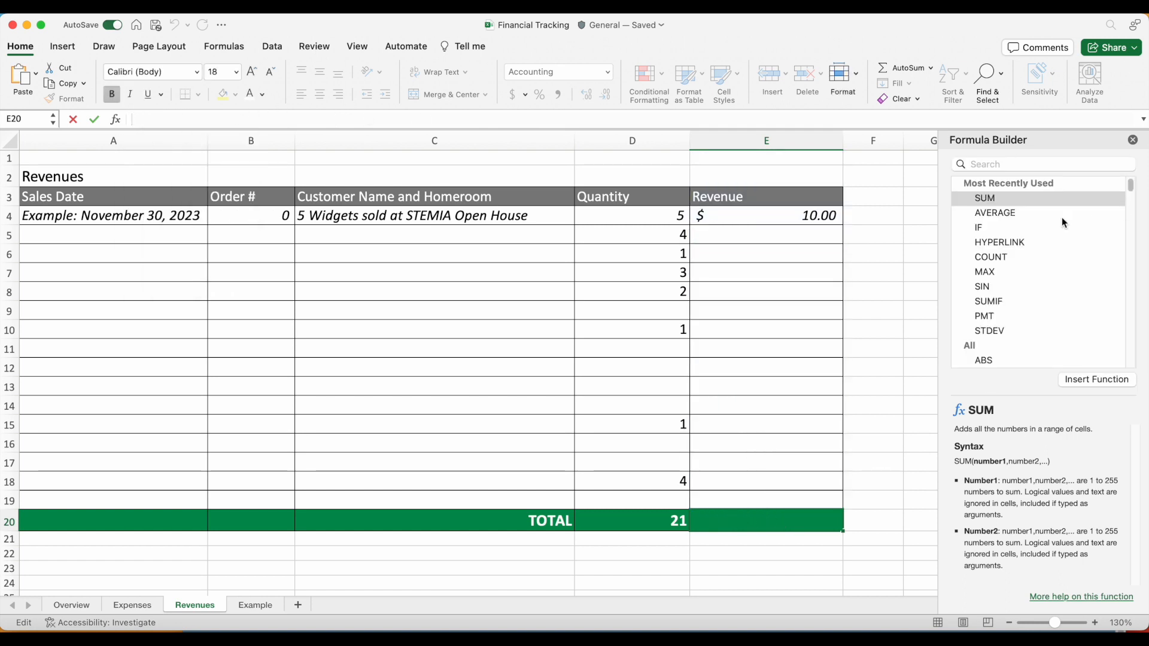
Insert a SUM function in the Revenue total cell E20 that adds the range E5:E19
{"action": "left_click", "coordinate": [1108, 380]}
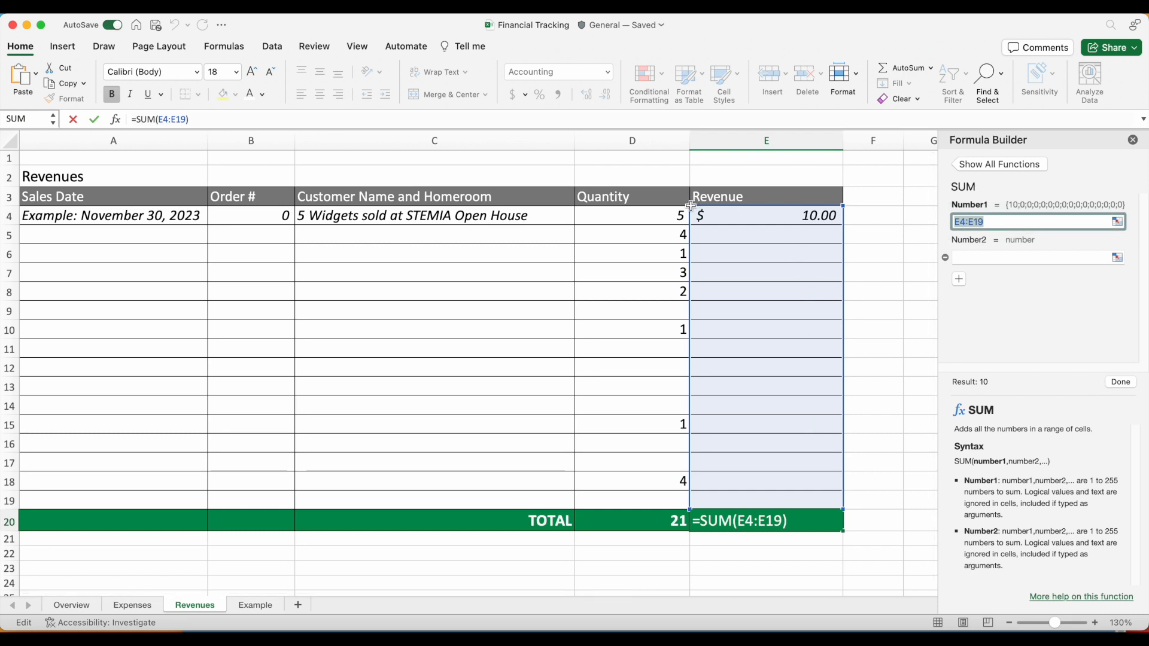
{"action": "left_click", "coordinate": [777, 238]}
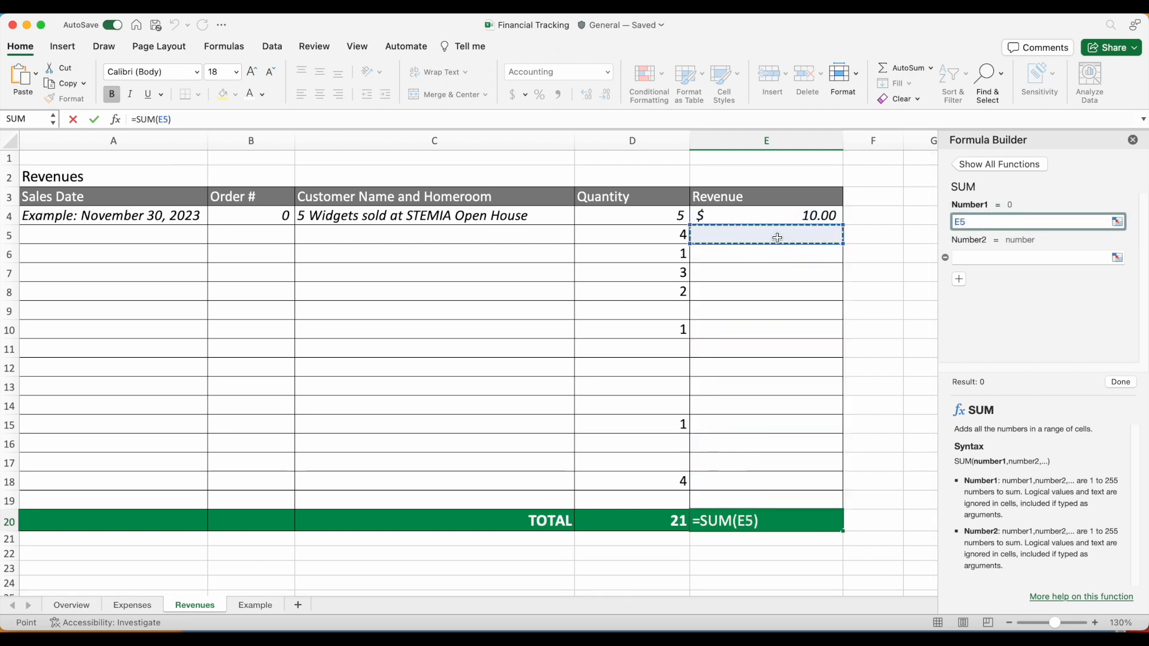
{"action": "left_click_drag", "start_coordinate": [779, 238], "coordinate": [787, 497]}
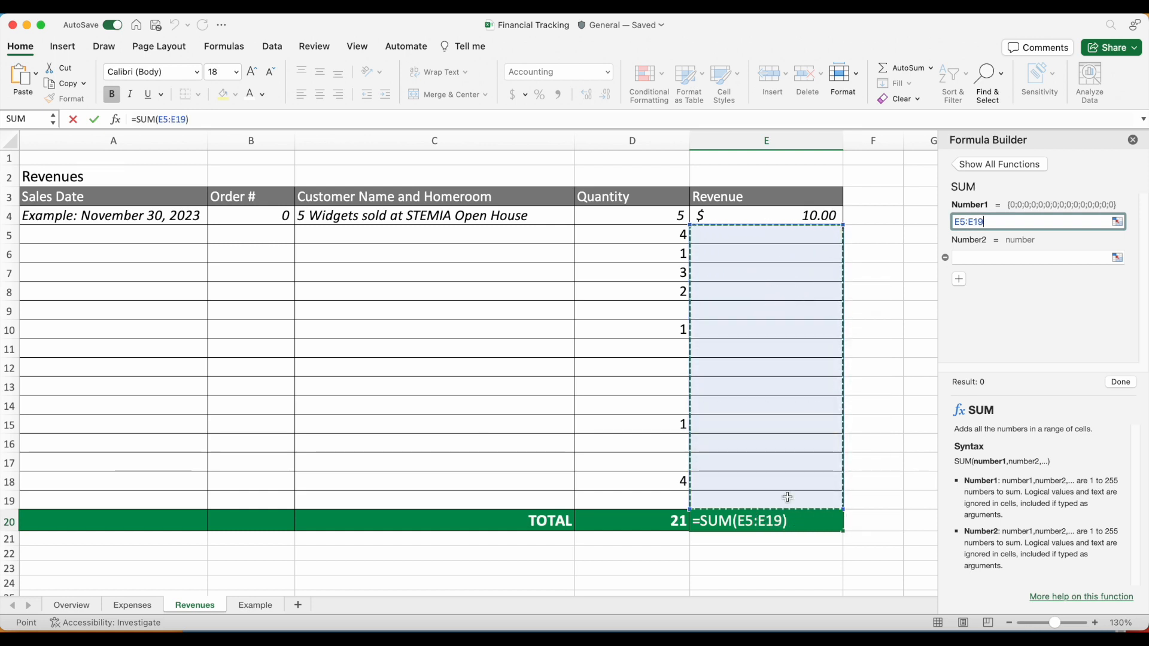
{"action": "left_click", "coordinate": [266, 122]}
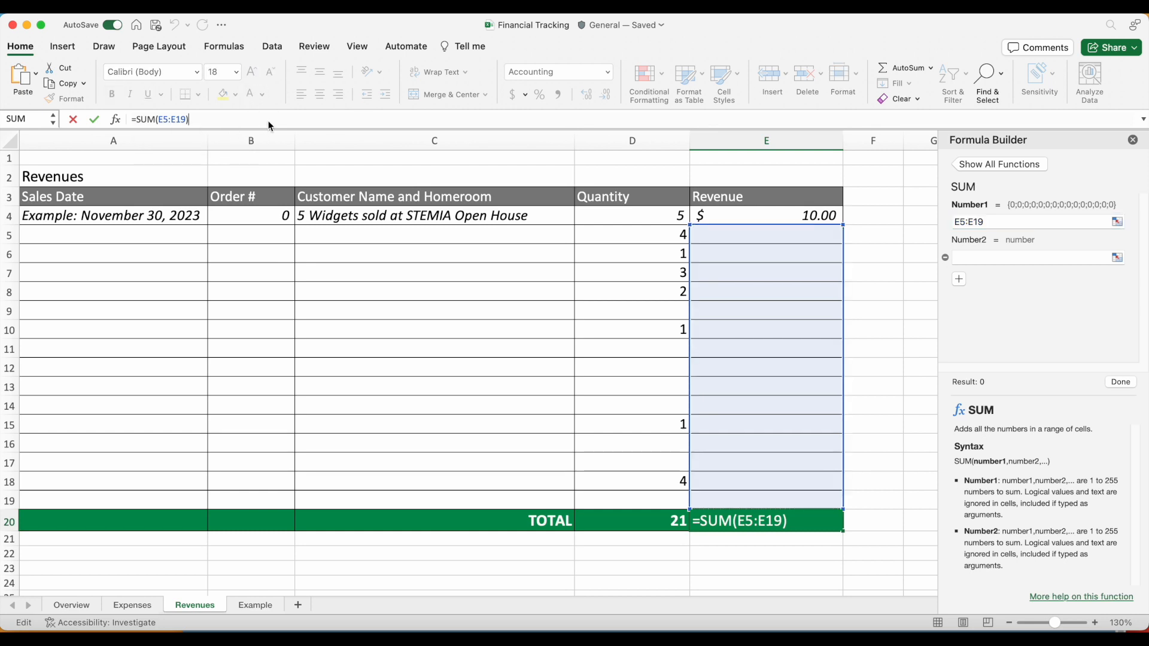
{"action": "key", "text": "Return"}
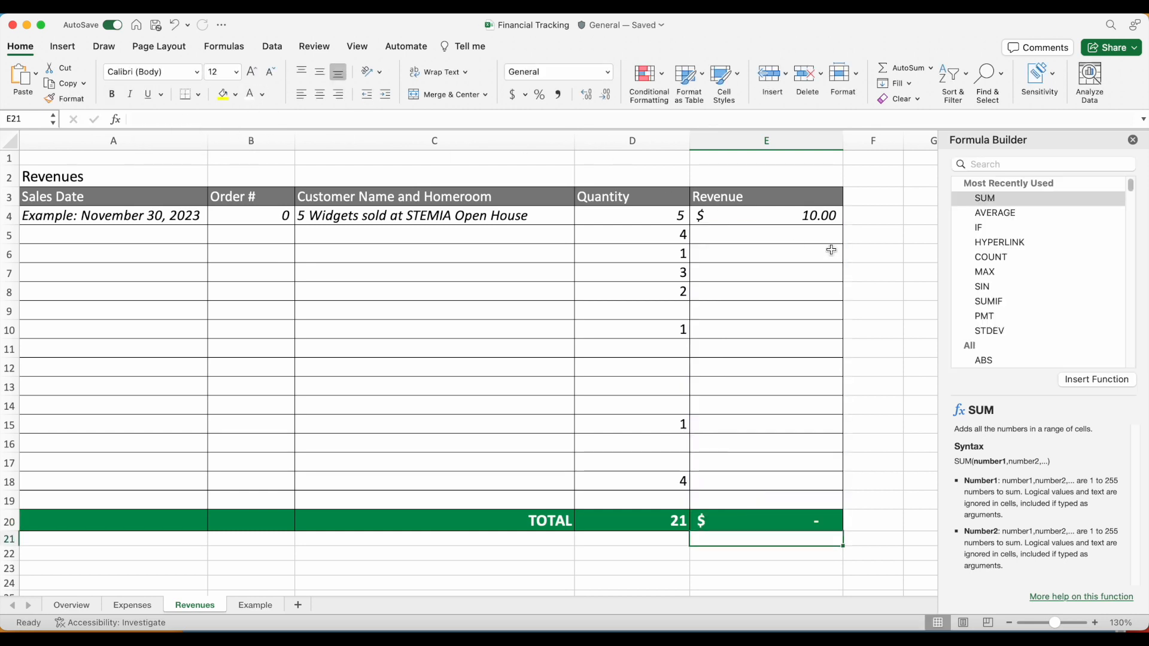
Enter test revenue amounts: 8 in E8, 2 in E10 and 2 in E15
{"action": "left_click", "coordinate": [812, 285]}
{"action": "type", "text": "8"}
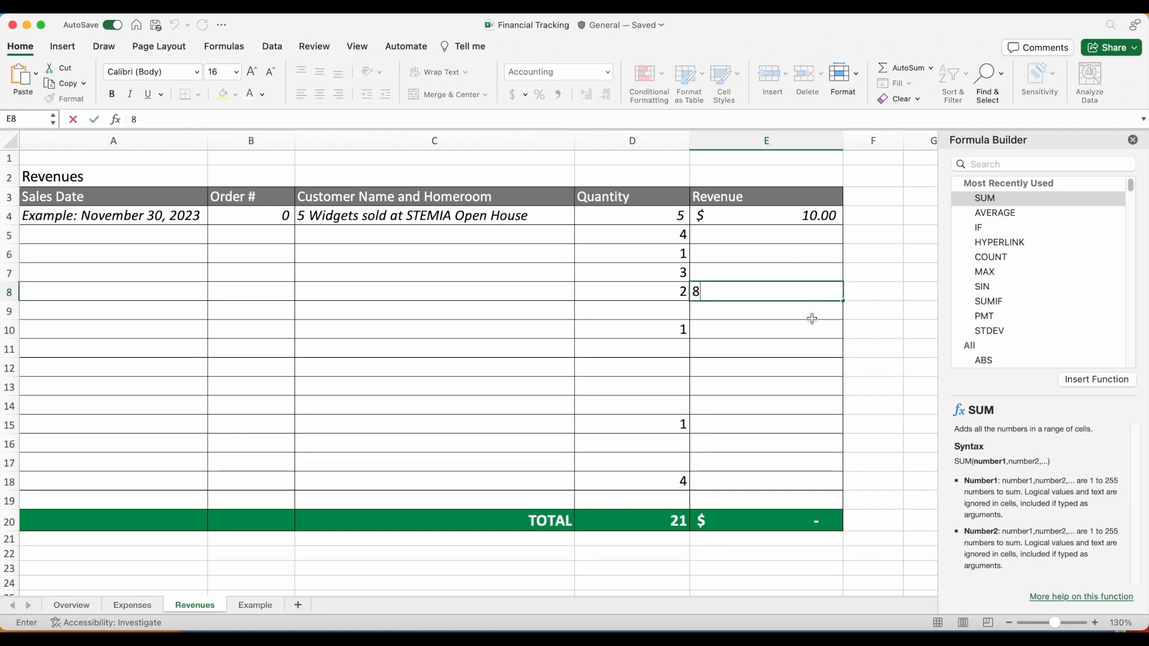
{"action": "key", "text": "Return"}
{"action": "left_click", "coordinate": [814, 336]}
{"action": "type", "text": "2"}
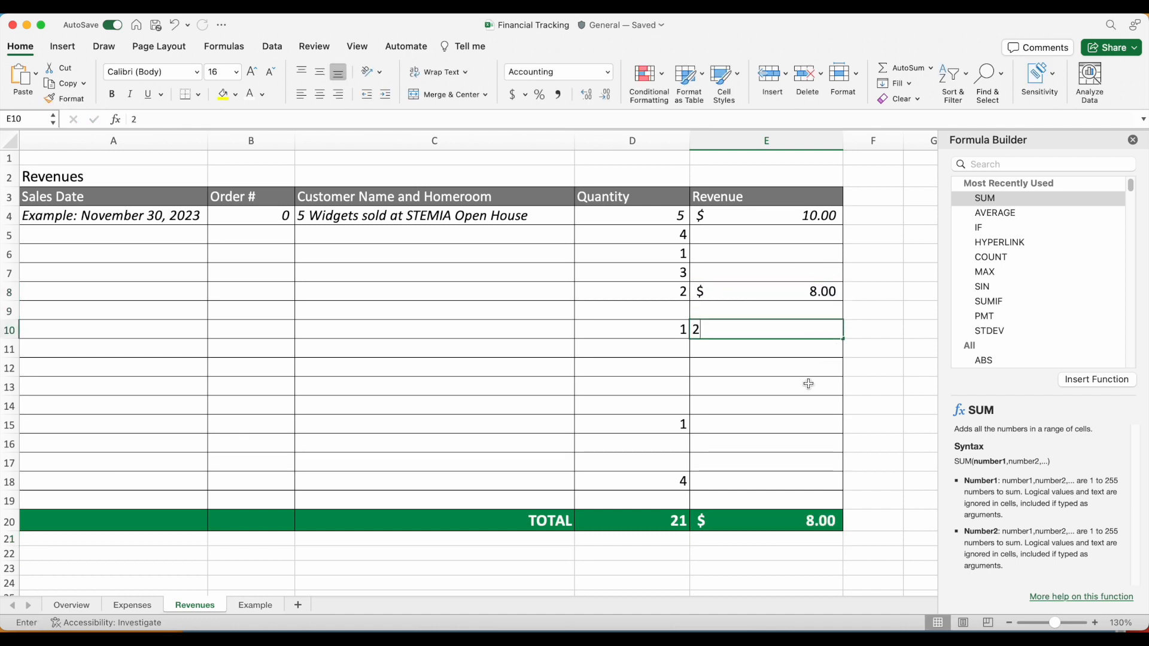
{"action": "left_click", "coordinate": [808, 426]}
{"action": "type", "text": "2"}
{"action": "left_click", "coordinate": [816, 485]}
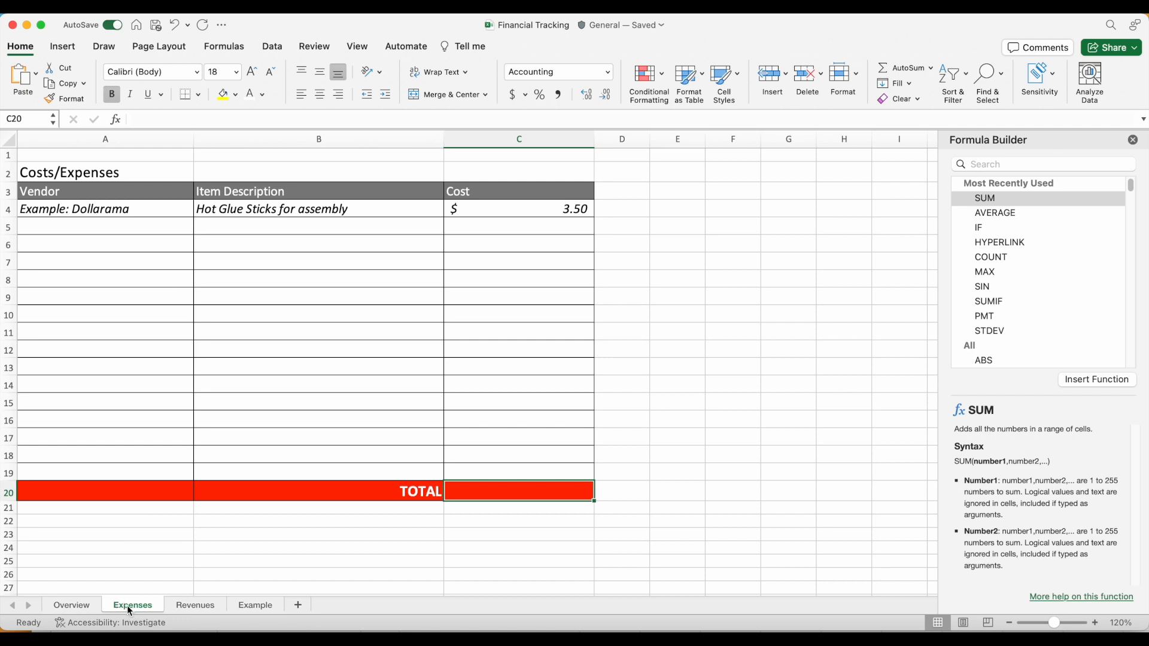
Examine the Expenses sheet's Vendor, Item Description and Cost columns and the example row beneath them
{"action": "left_click", "coordinate": [84, 192]}
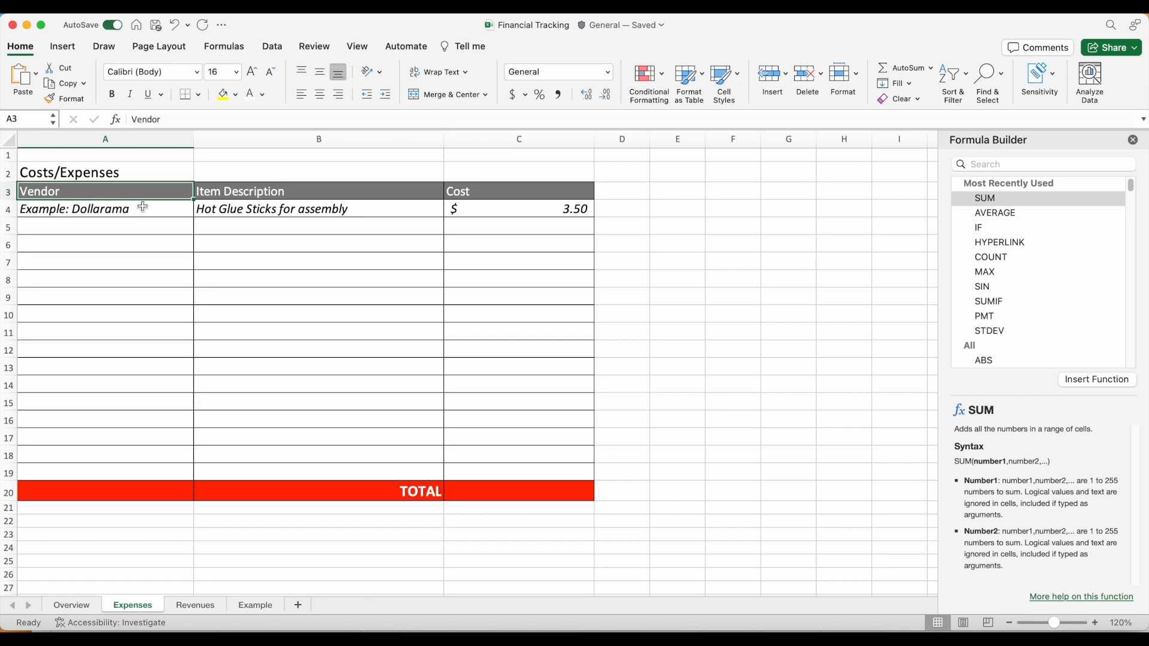
{"action": "left_click", "coordinate": [177, 234]}
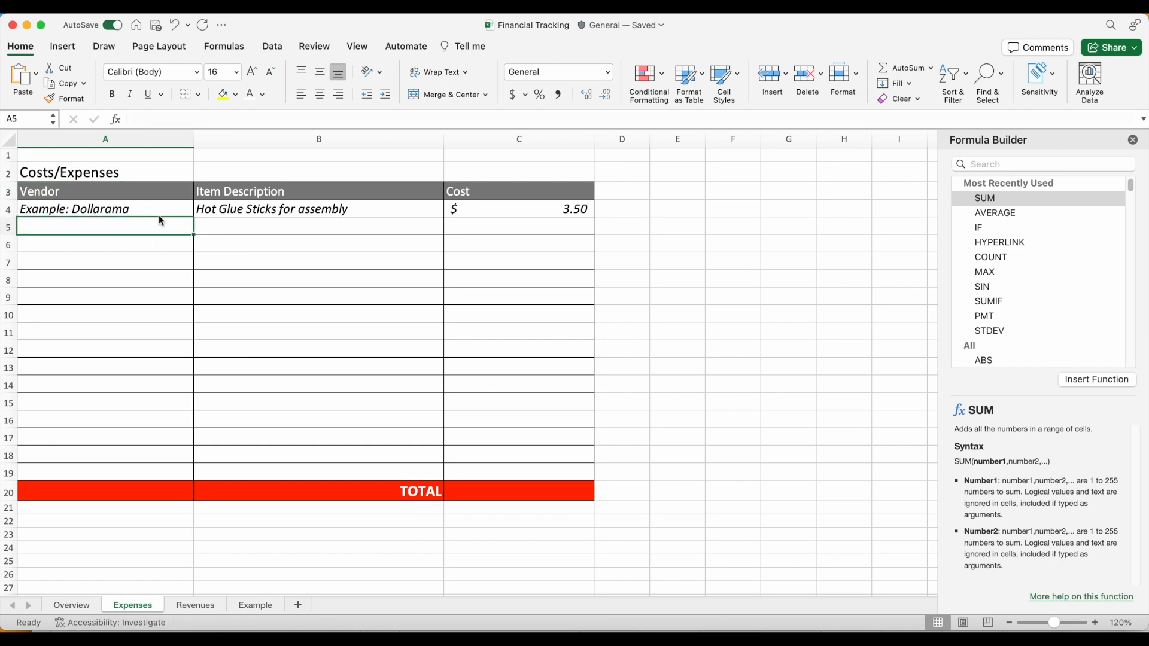
{"action": "left_click", "coordinate": [159, 211]}
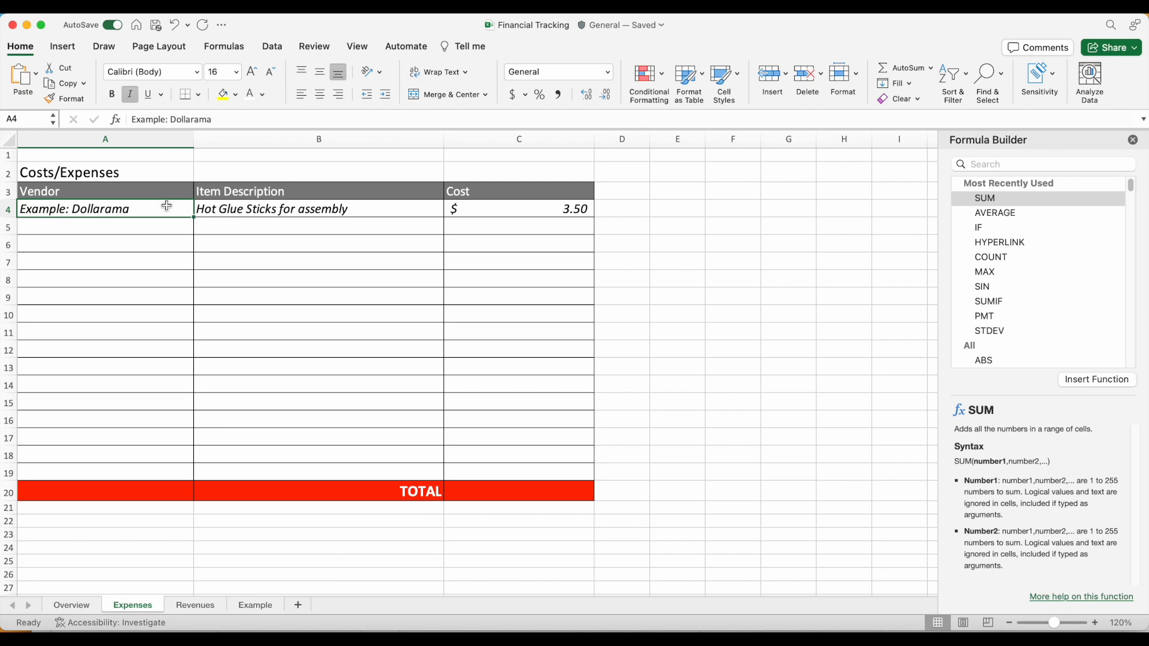
{"action": "left_click", "coordinate": [333, 208]}
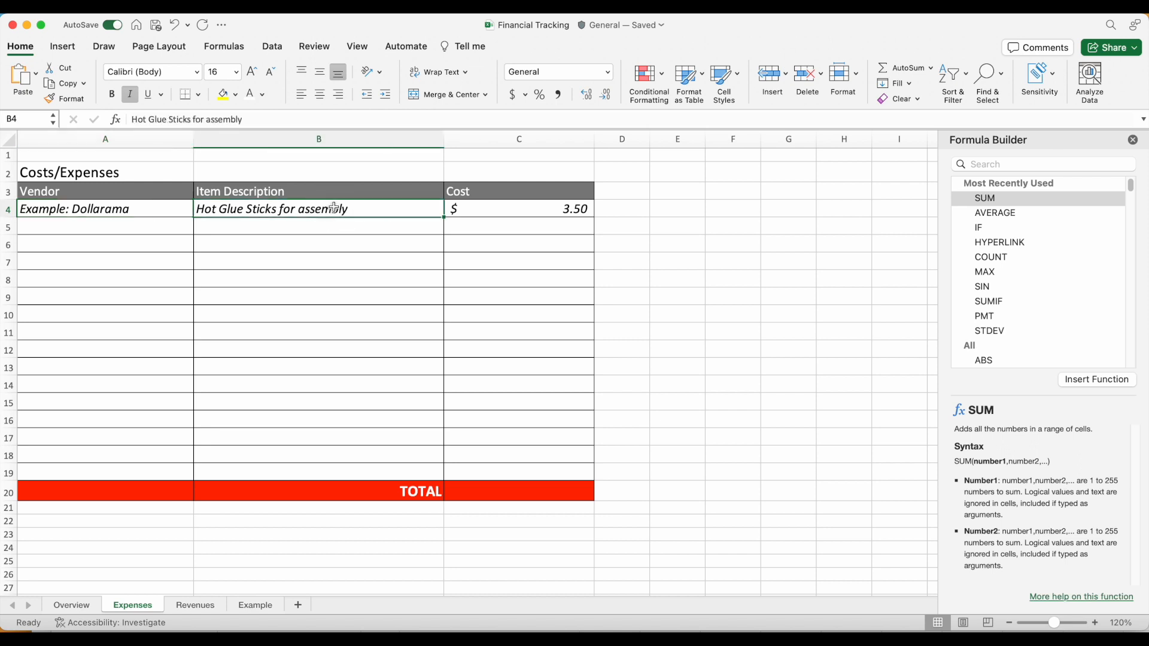
{"action": "left_click", "coordinate": [582, 208]}
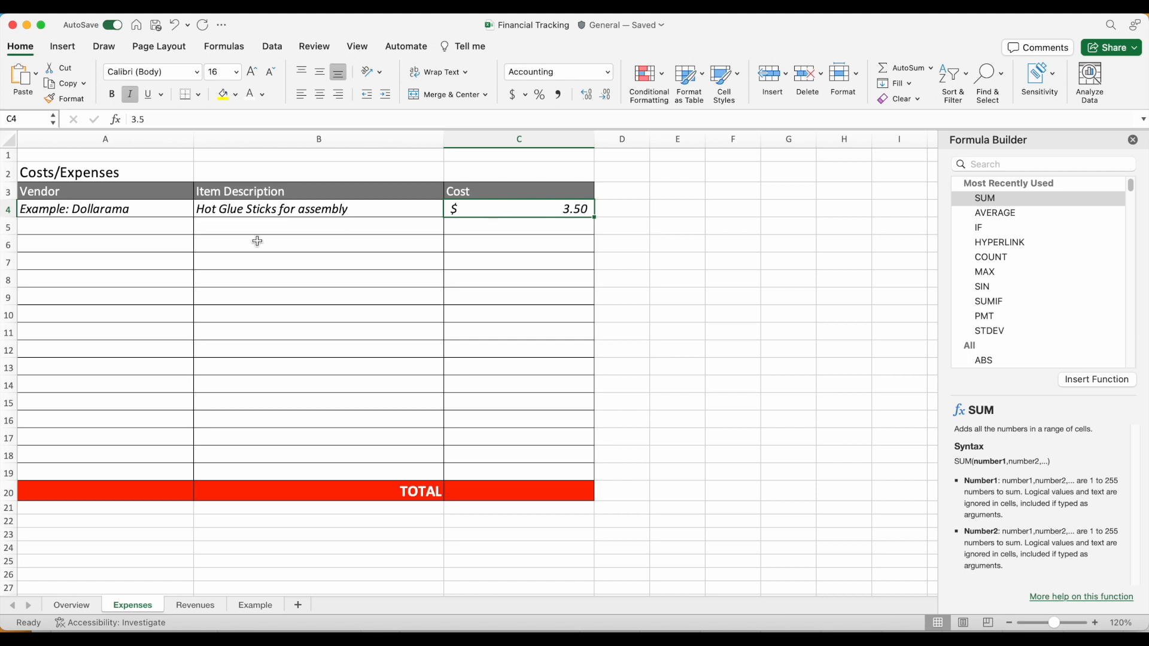
Enter an expense in row 5: vendor Amazon.ca, item description Beads and Magnets, cost 15
{"action": "left_click", "coordinate": [157, 225]}
{"action": "type", "text": "Ama"}
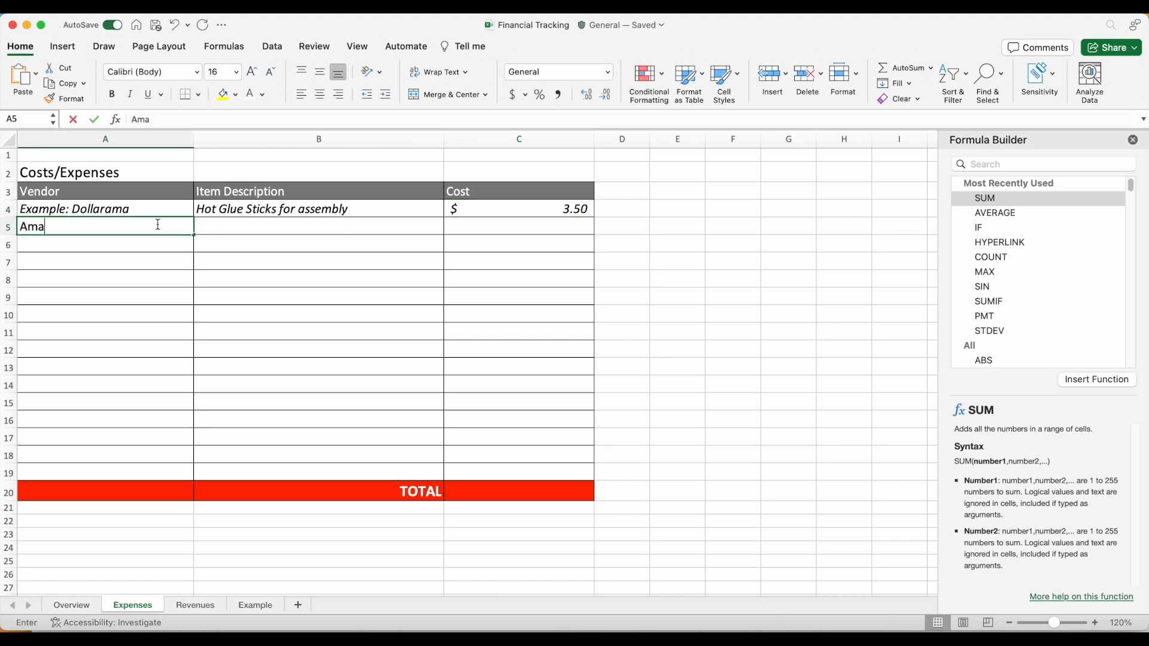
{"action": "type", "text": "zon."}
{"action": "key", "text": "BackSpace"}
{"action": "key", "text": "BackSpace"}
{"action": "key", "text": "BackSpace"}
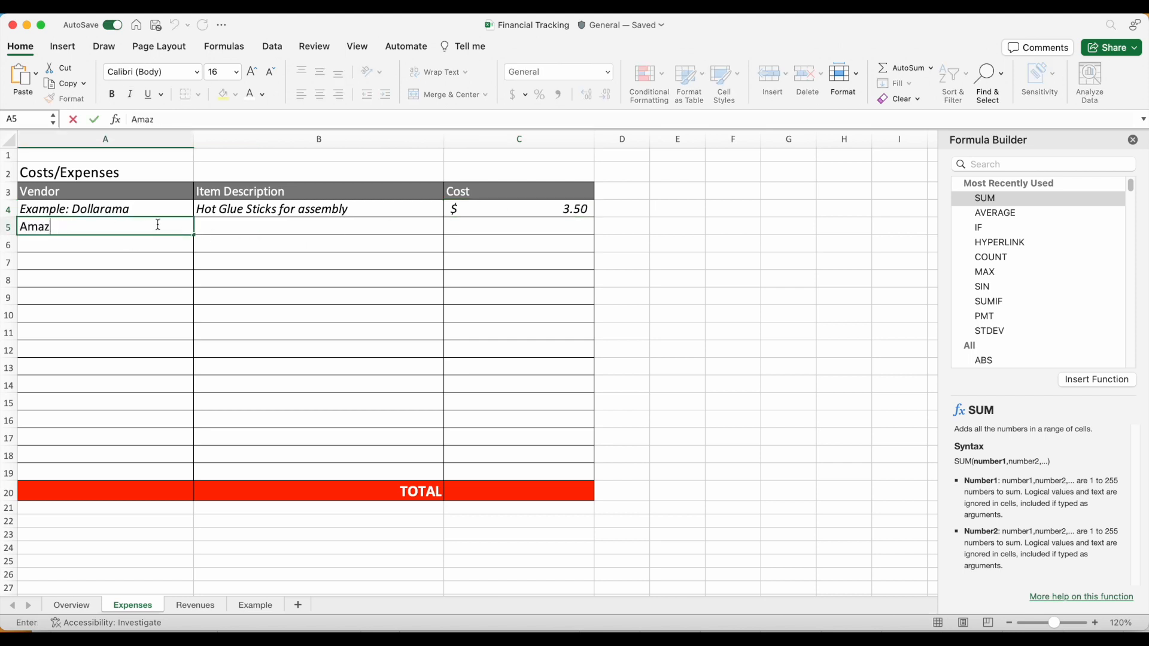
{"action": "type", "text": "on.ca"}
{"action": "key", "text": "Tab"}
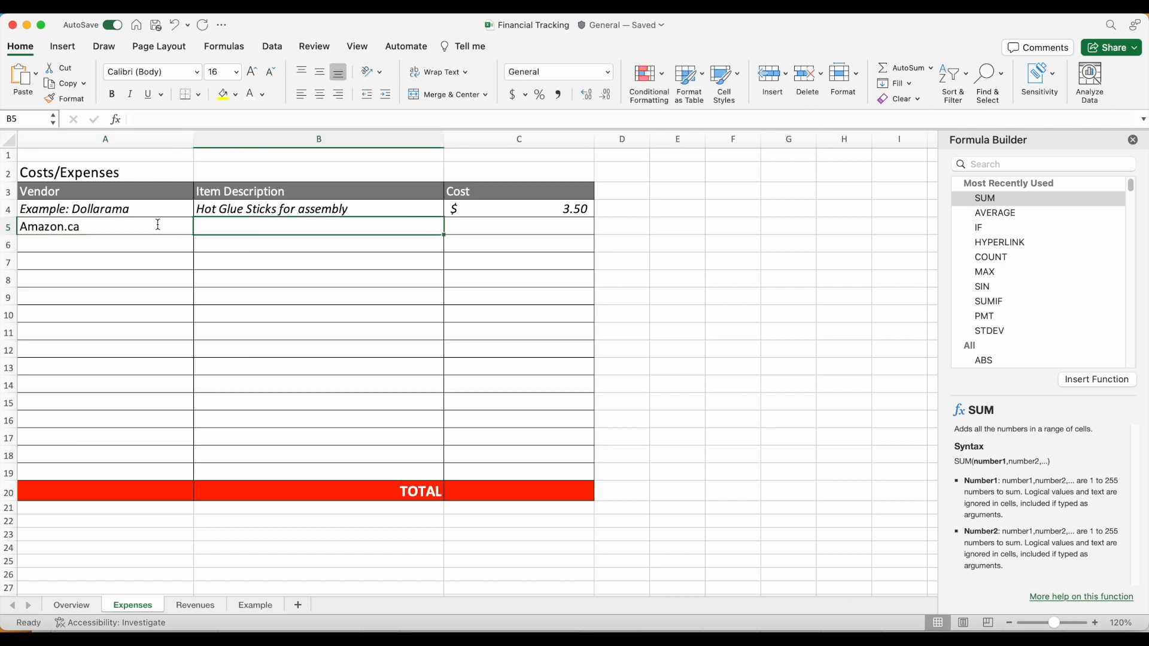
{"action": "type", "text": "Beads"}
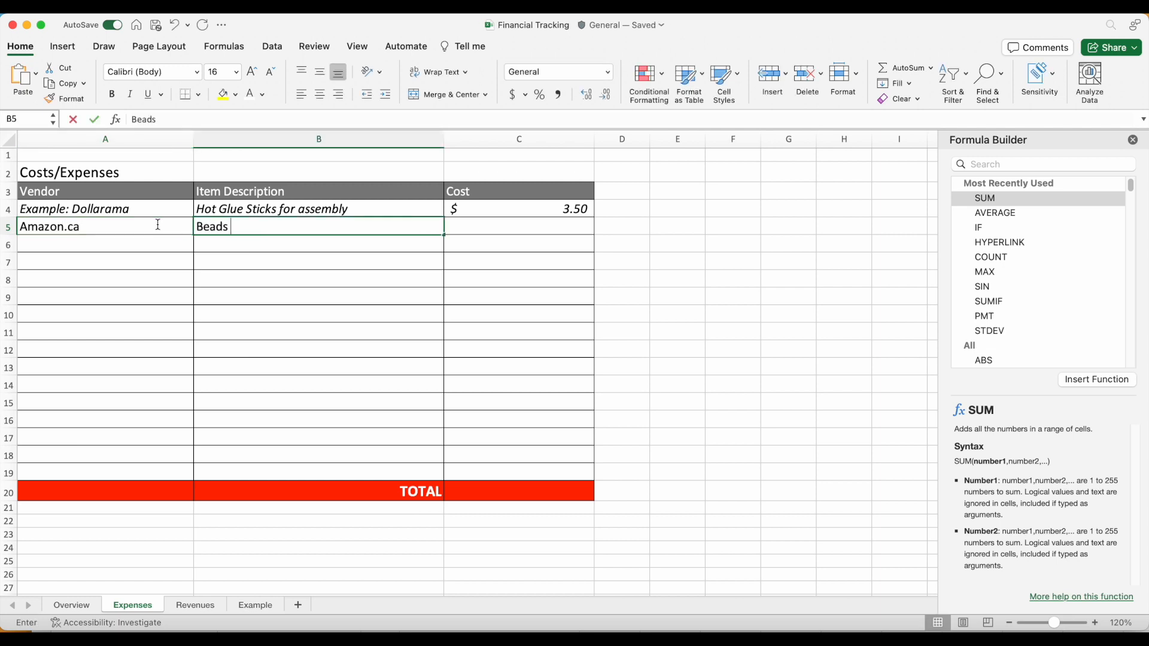
{"action": "type", "text": " and Magnets"}
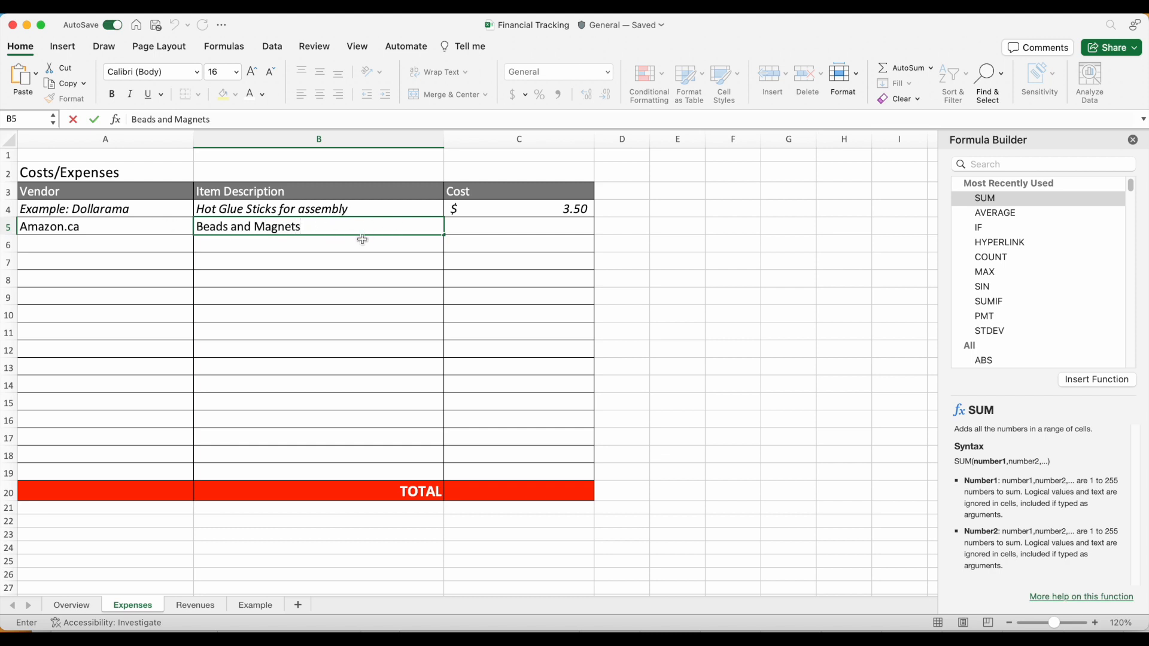
{"action": "left_click", "coordinate": [487, 232]}
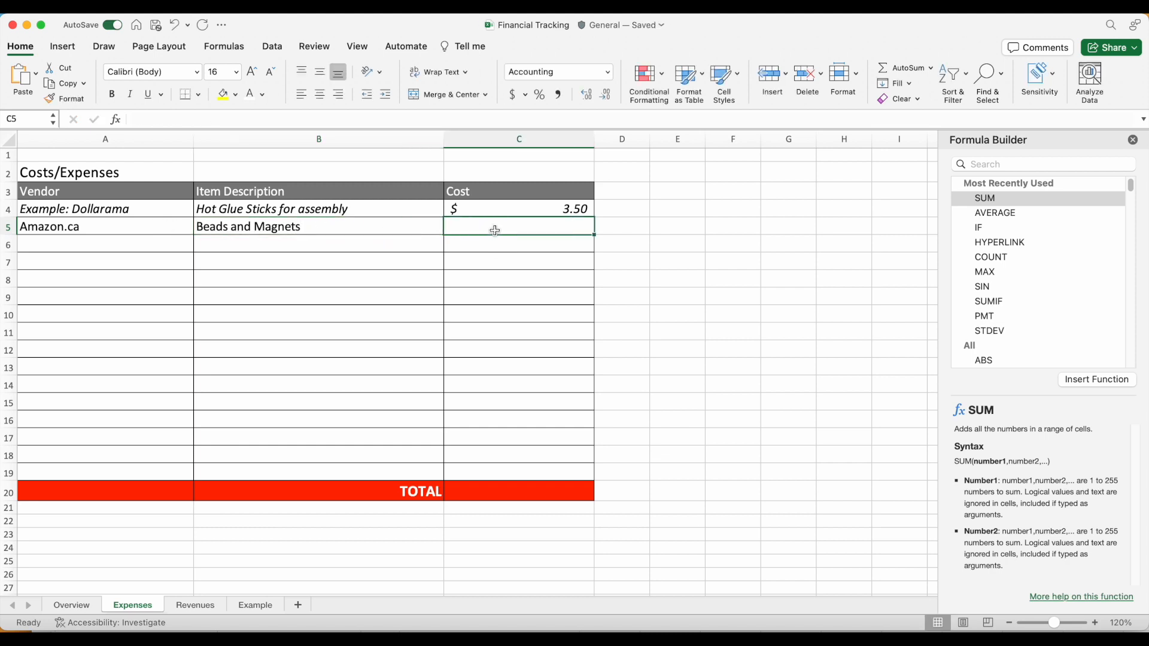
{"action": "type", "text": "15"}
{"action": "key", "text": "Return"}
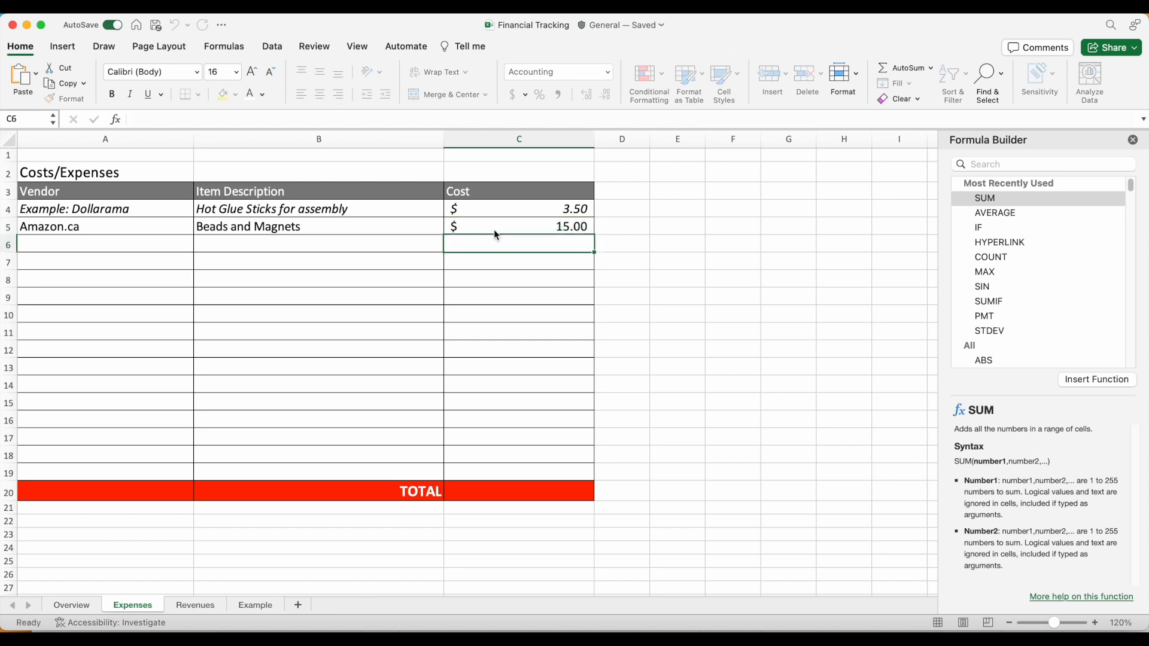
Apply the $ English (Canada) accounting format to the Cost cells C4:C19
{"action": "key", "text": "Left"}
{"action": "left_click_drag", "start_coordinate": [529, 209], "coordinate": [532, 250]}
{"action": "left_click", "coordinate": [556, 283]}
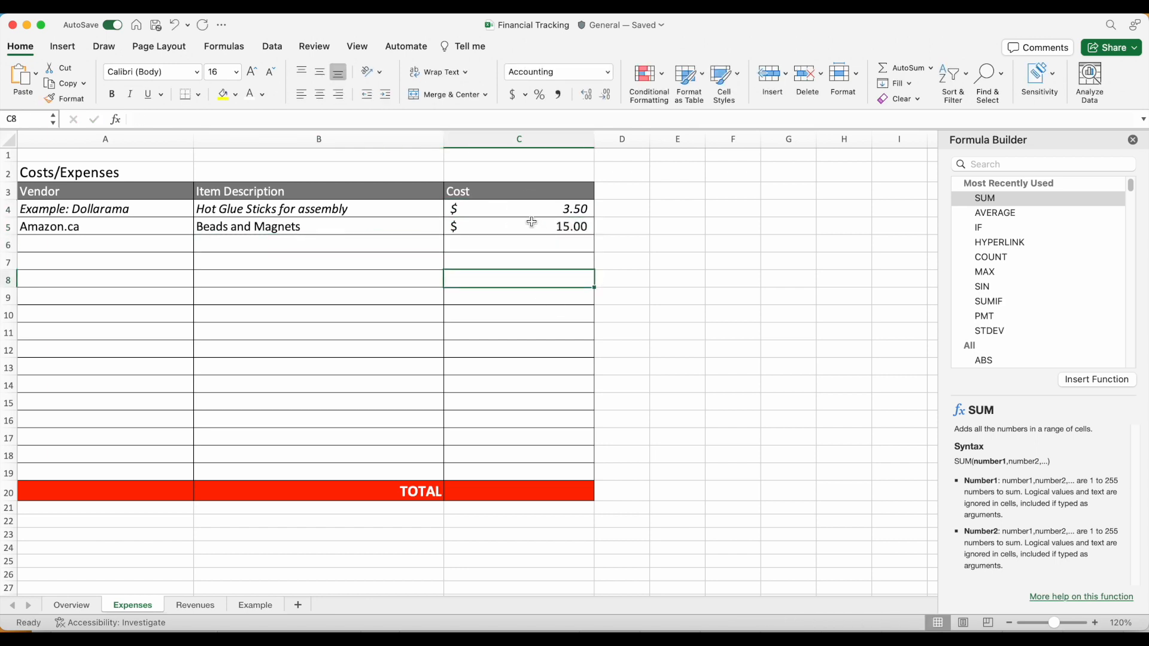
{"action": "left_click_drag", "start_coordinate": [521, 206], "coordinate": [533, 472]}
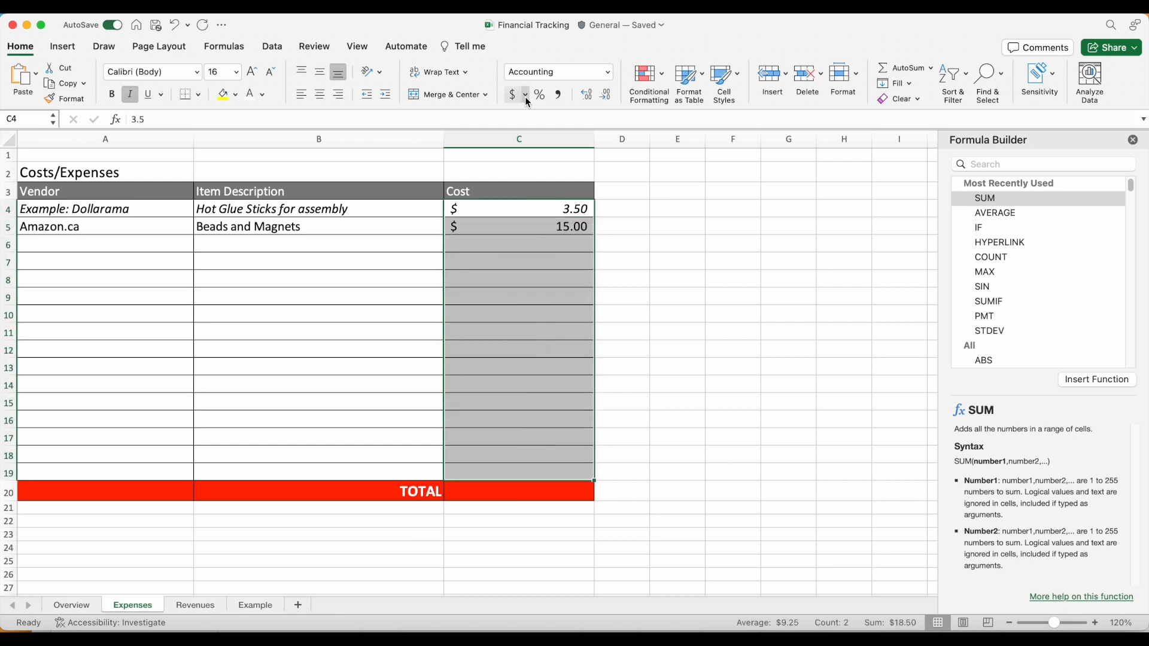
{"action": "left_click", "coordinate": [525, 96]}
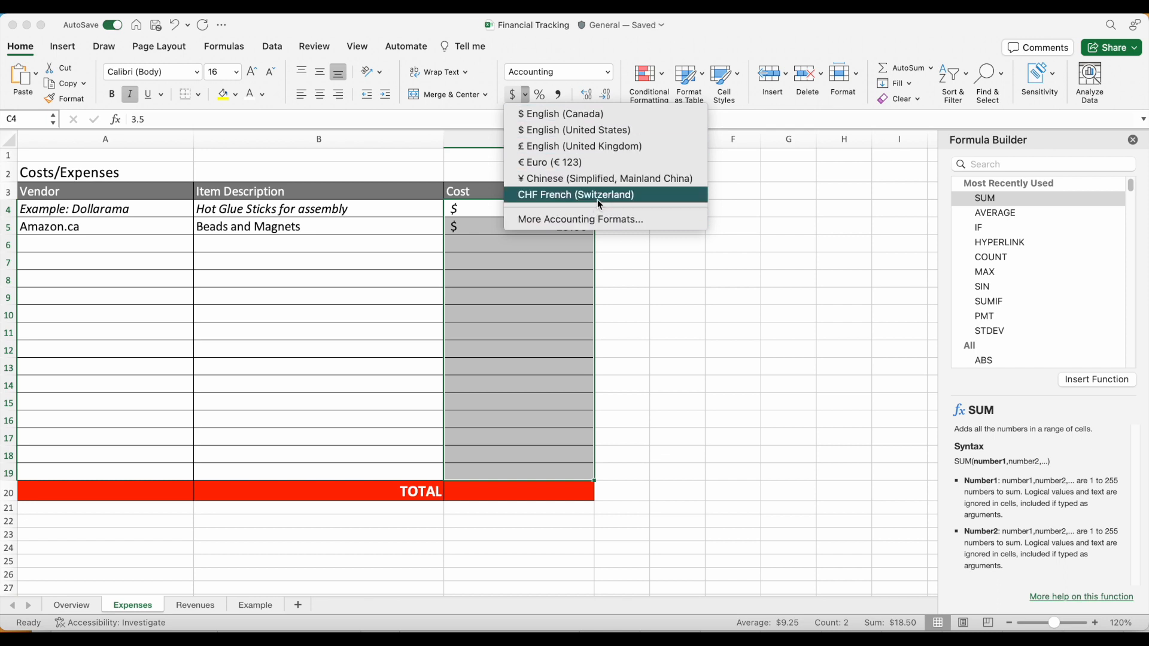
{"action": "left_click", "coordinate": [563, 114]}
{"action": "left_click", "coordinate": [477, 251]}
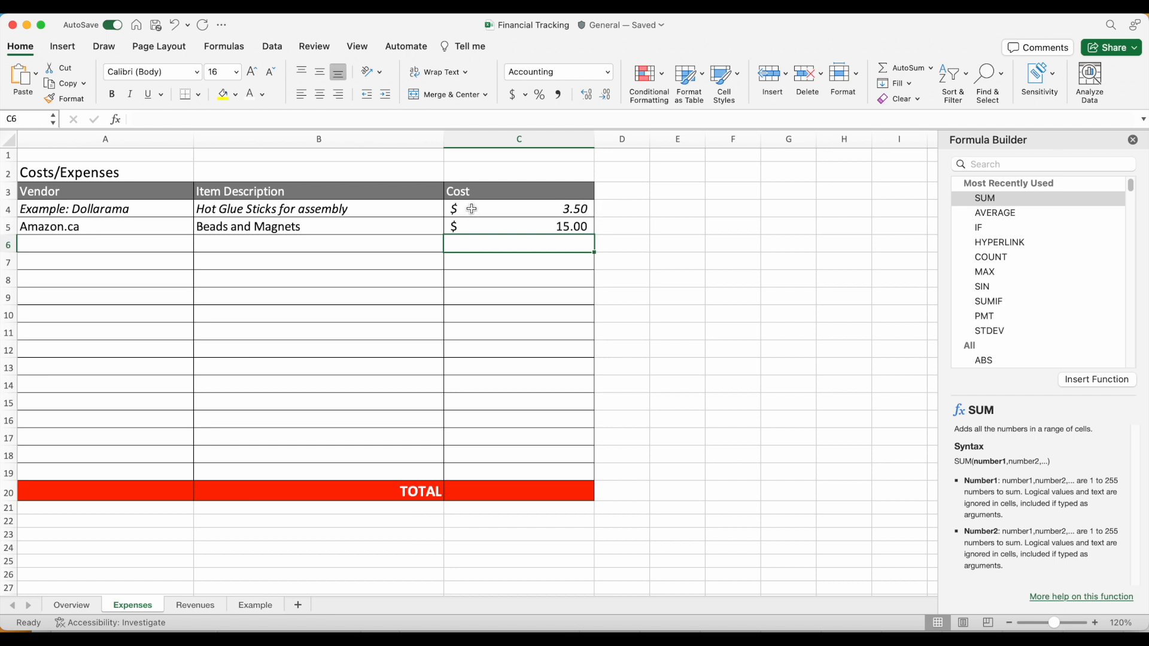
Enter an expense in row 6: vendor Vending Machine, item description Pop Can, cost 1
{"action": "left_click", "coordinate": [128, 250]}
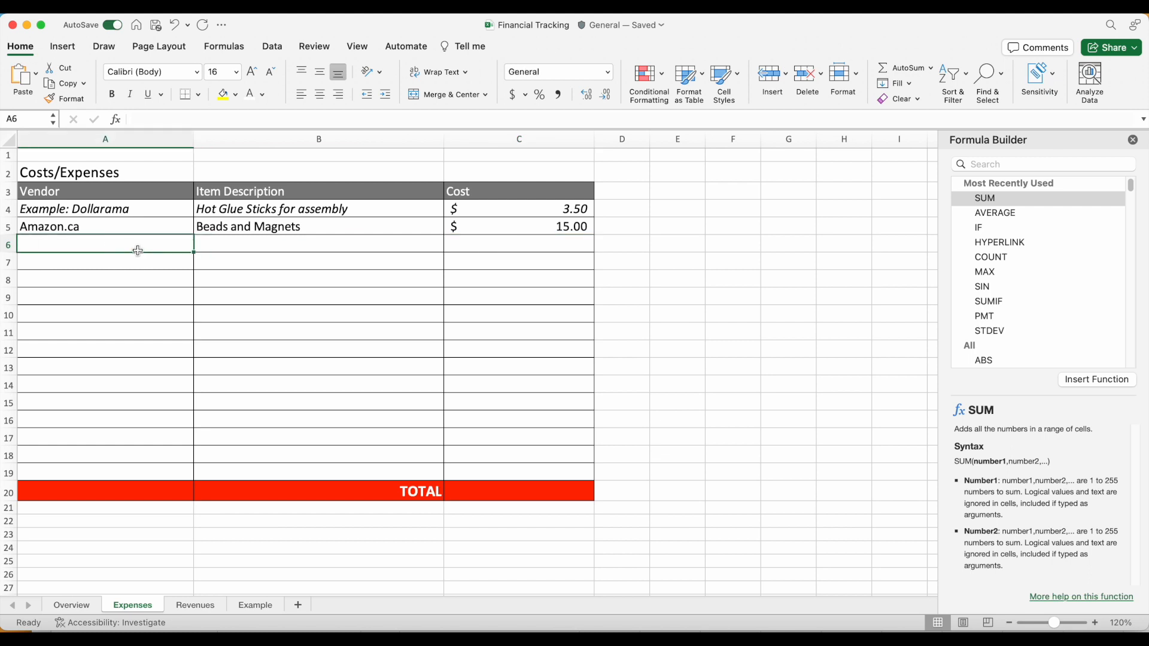
{"action": "type", "text": "Vending Machine"}
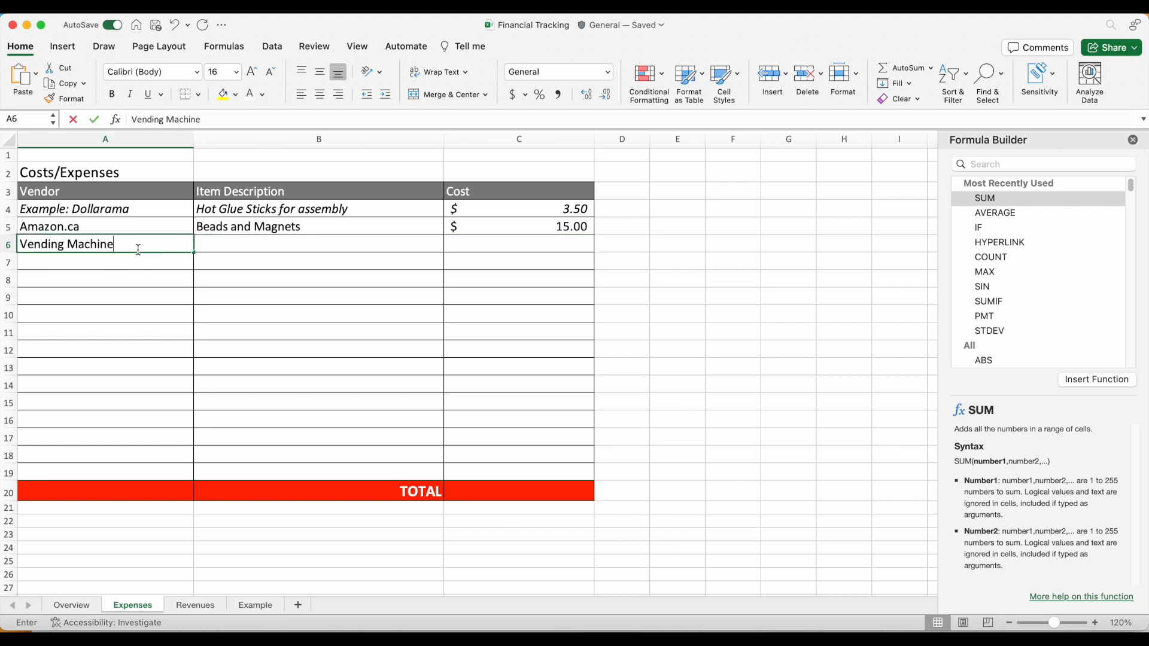
{"action": "key", "text": "Tab"}
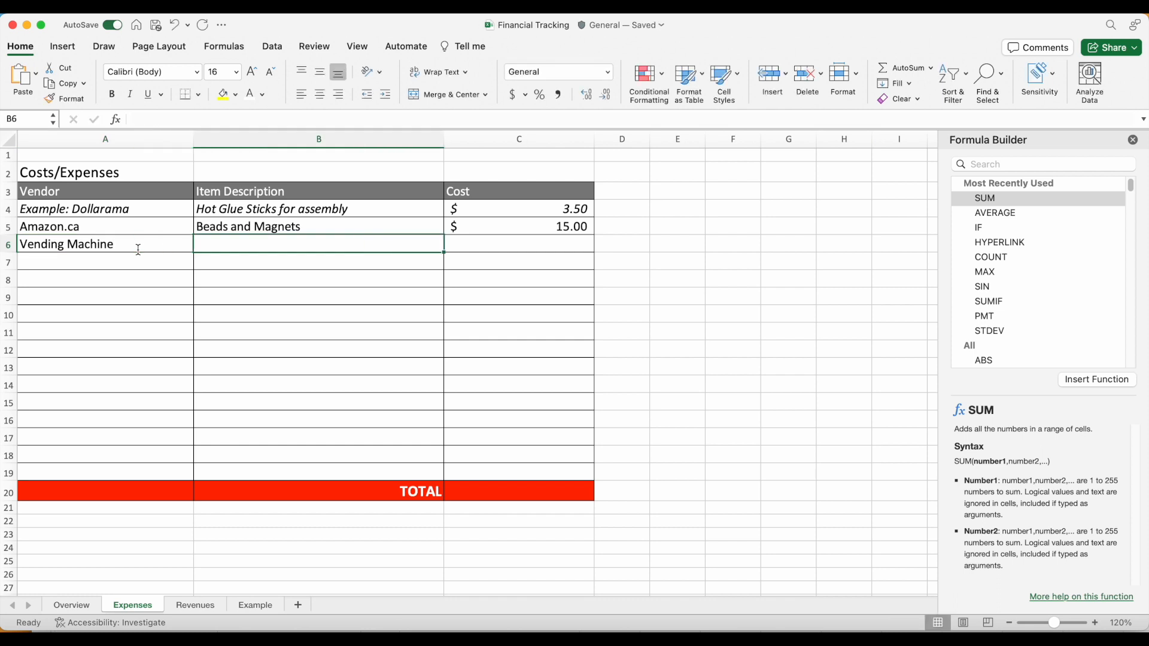
{"action": "type", "text": "Pop Can"}
{"action": "key", "text": "Tab"}
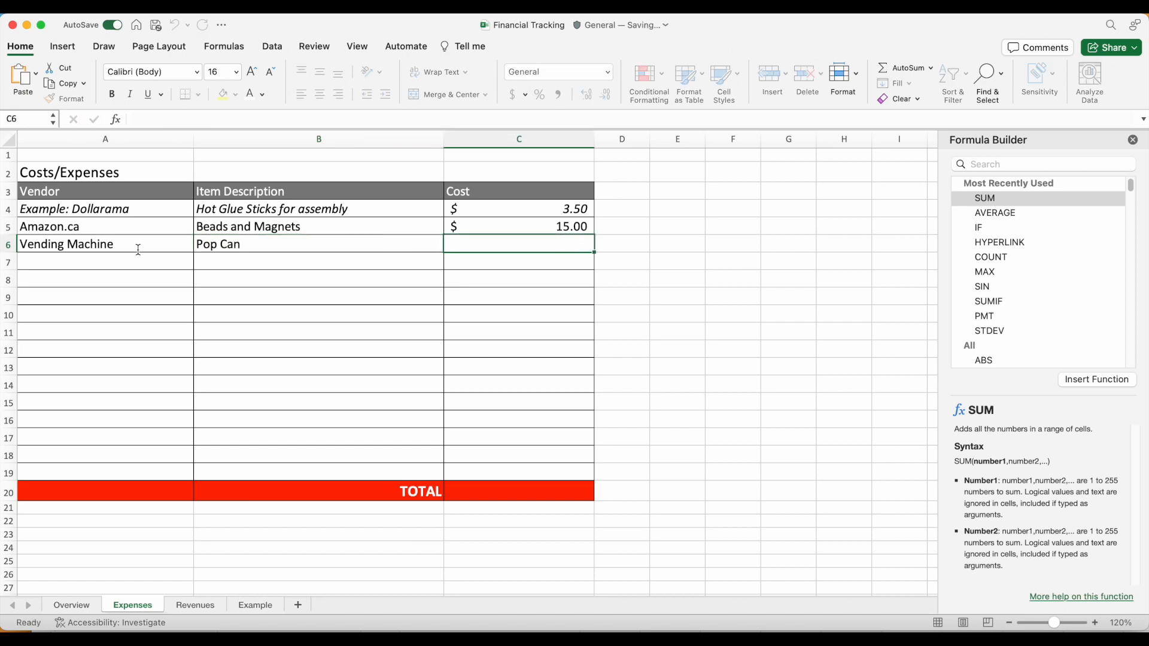
{"action": "type", "text": "1"}
{"action": "key", "text": "Down"}
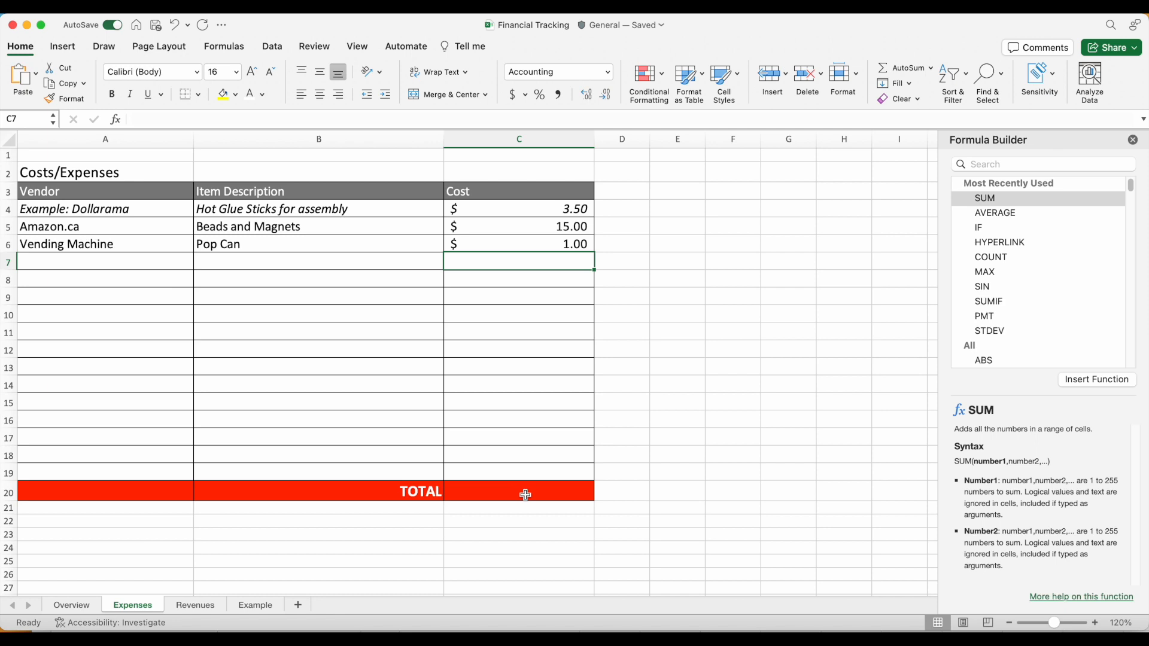
Insert a SUM function over C4:C19 in the Expenses sheet's TOTAL cell C20
{"action": "left_click", "coordinate": [556, 488]}
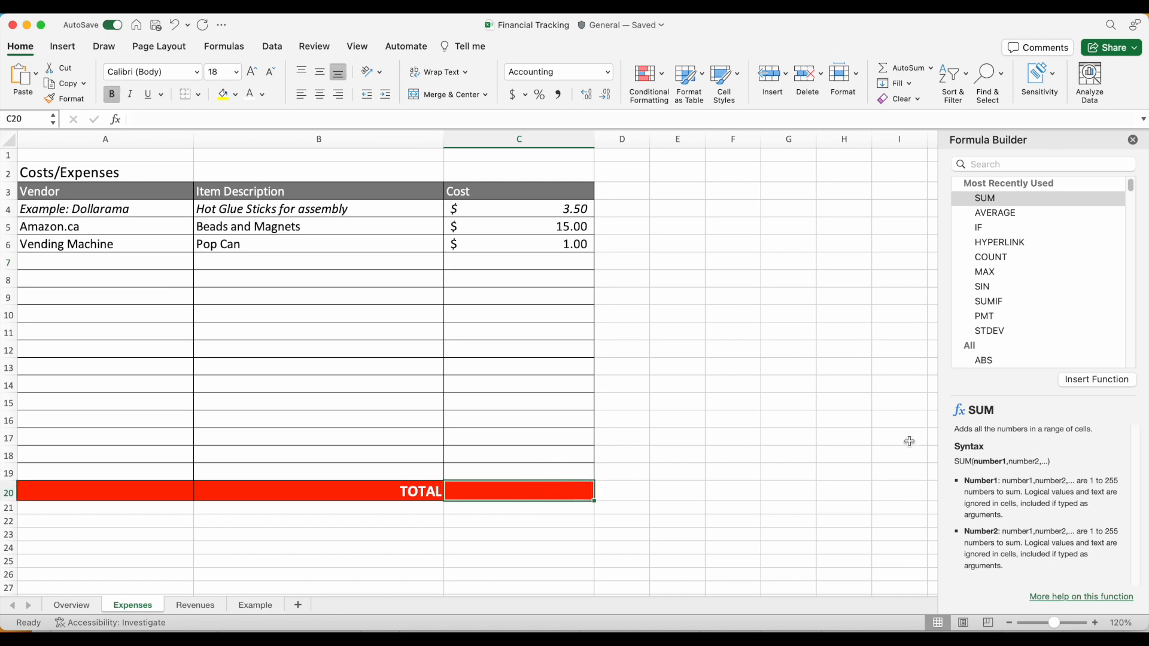
{"action": "left_click", "coordinate": [116, 121]}
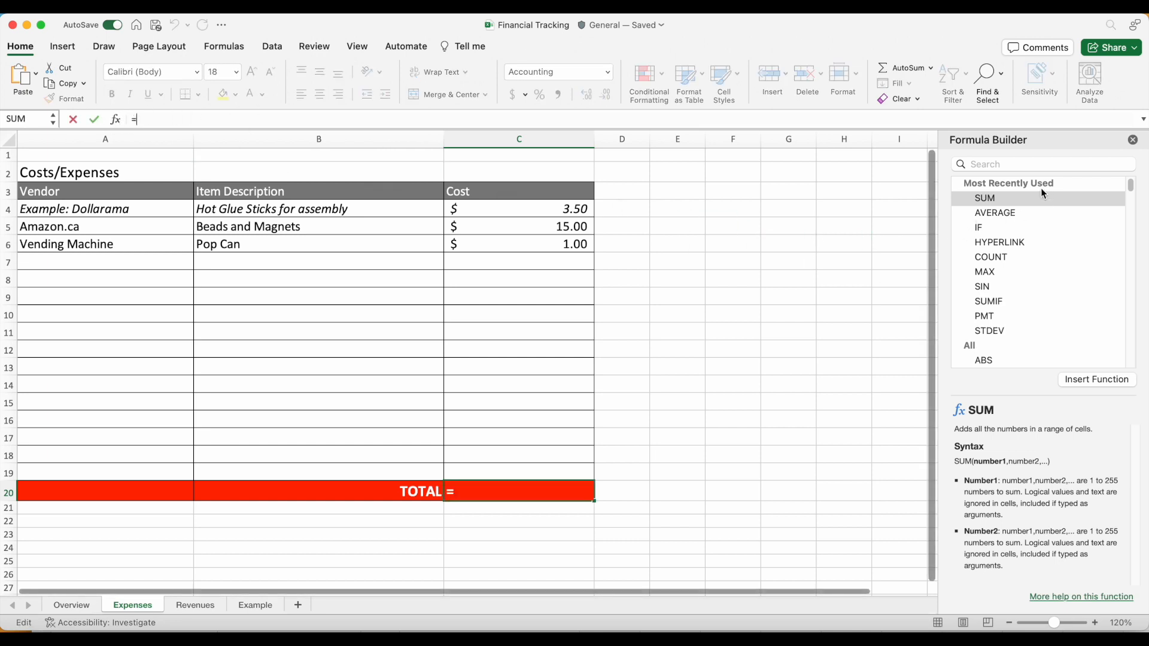
{"action": "left_click", "coordinate": [992, 197]}
{"action": "left_click", "coordinate": [1107, 382]}
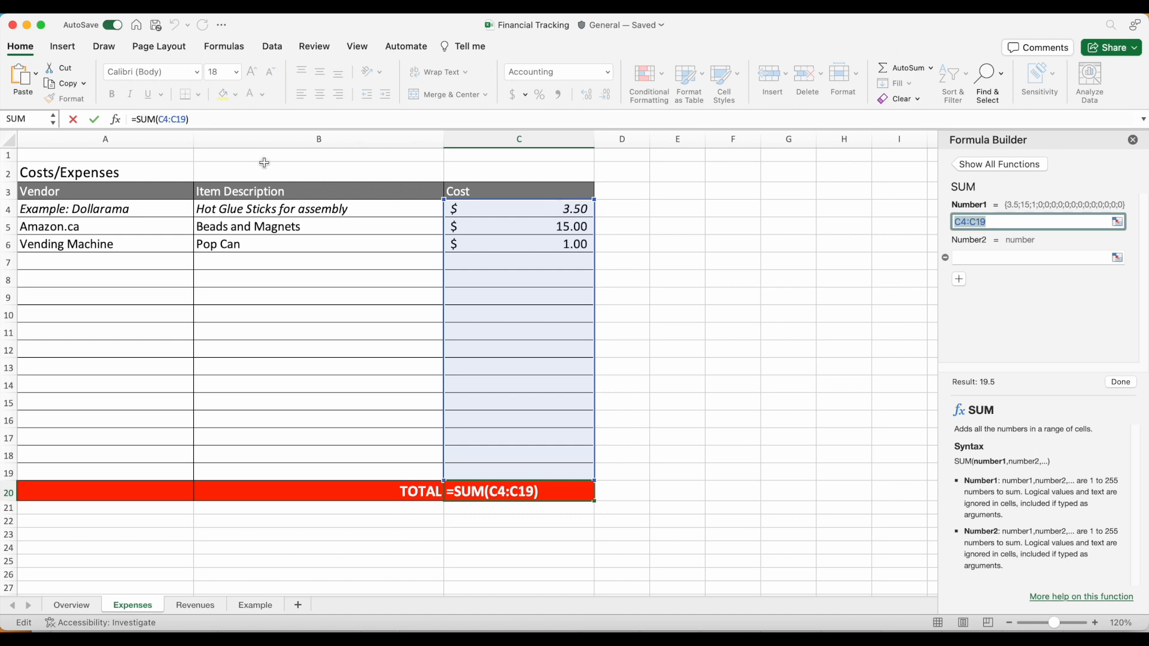
Change the SUM range in C20 to C5:C19 so the example row is left out of the total
{"action": "left_click", "coordinate": [166, 119]}
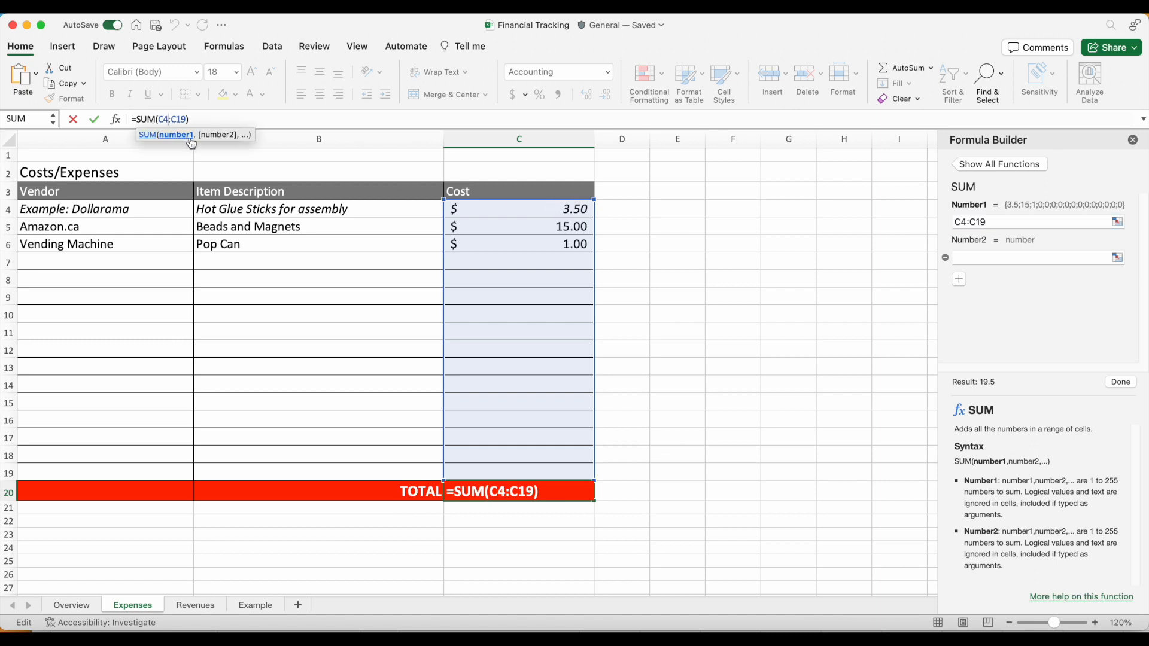
{"action": "key", "text": "BackSpace"}
{"action": "type", "text": "5"}
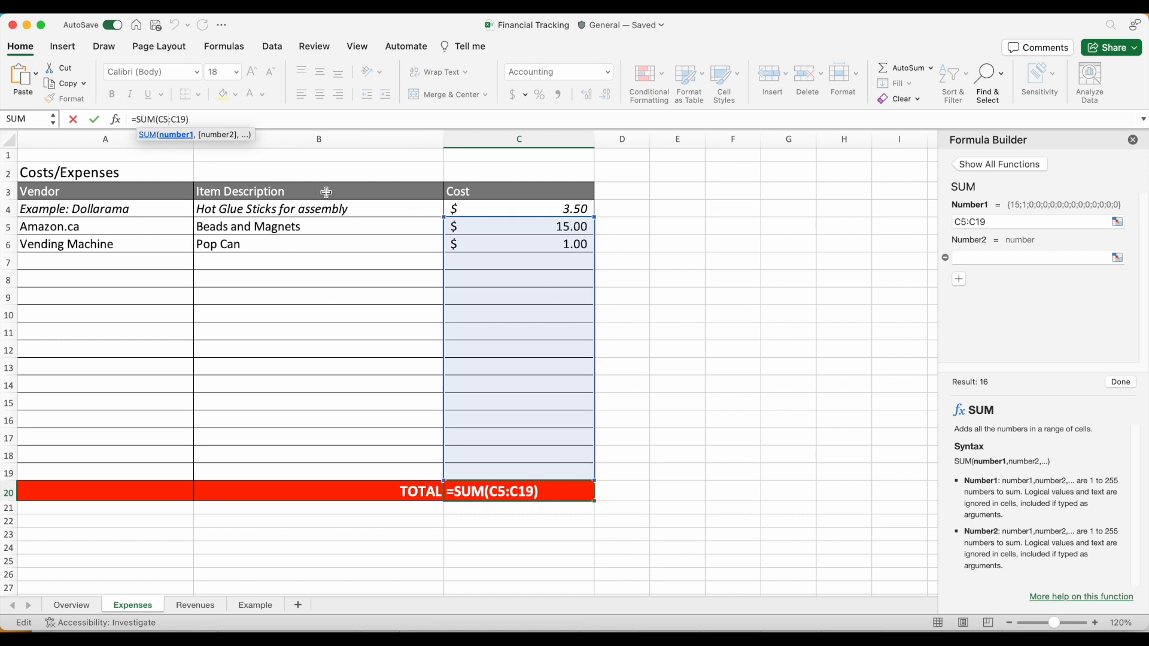
{"action": "left_click", "coordinate": [379, 120]}
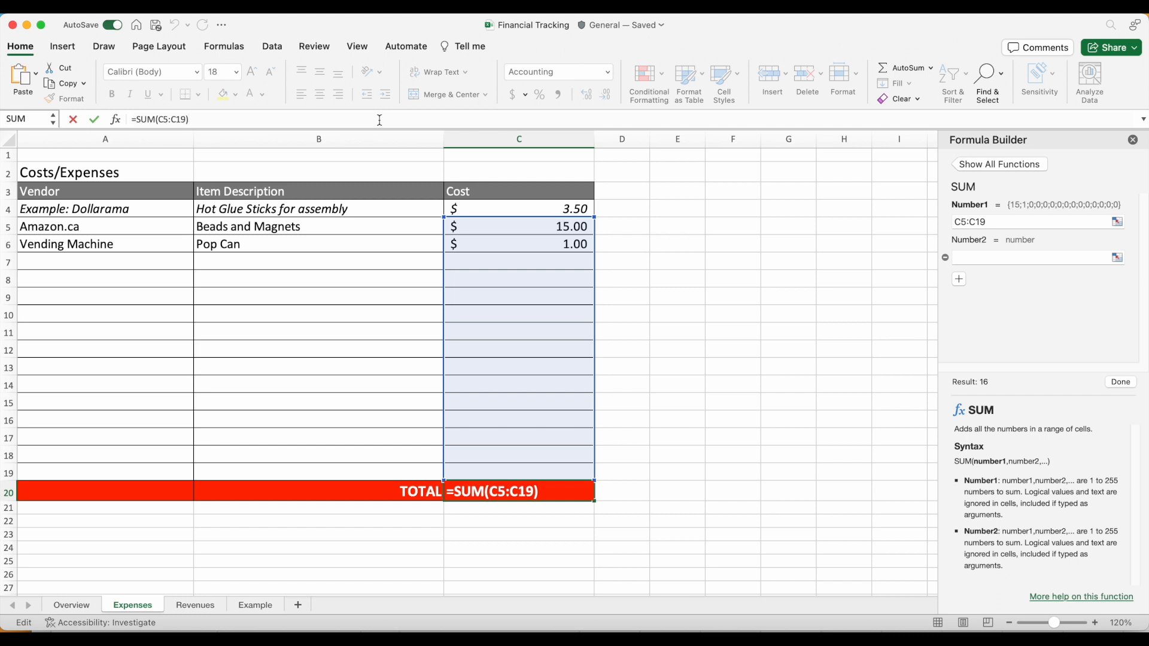
{"action": "key", "text": "Return"}
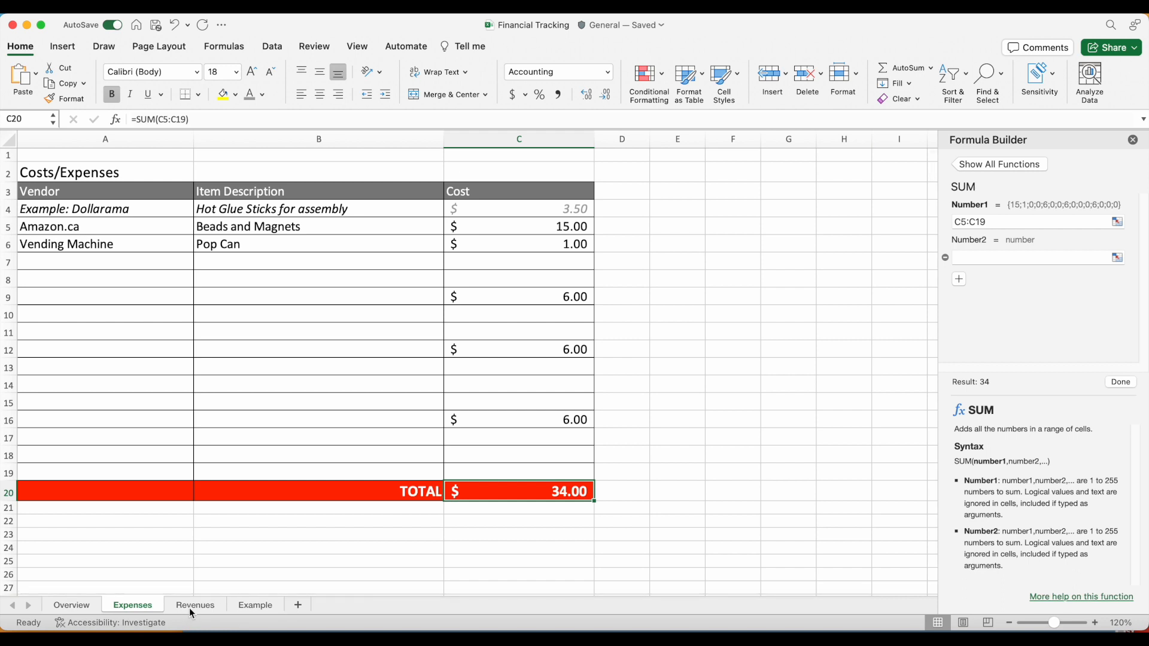
Reorder the worksheets so that Overview comes first, followed by Revenues and Expenses
{"action": "left_click", "coordinate": [81, 604]}
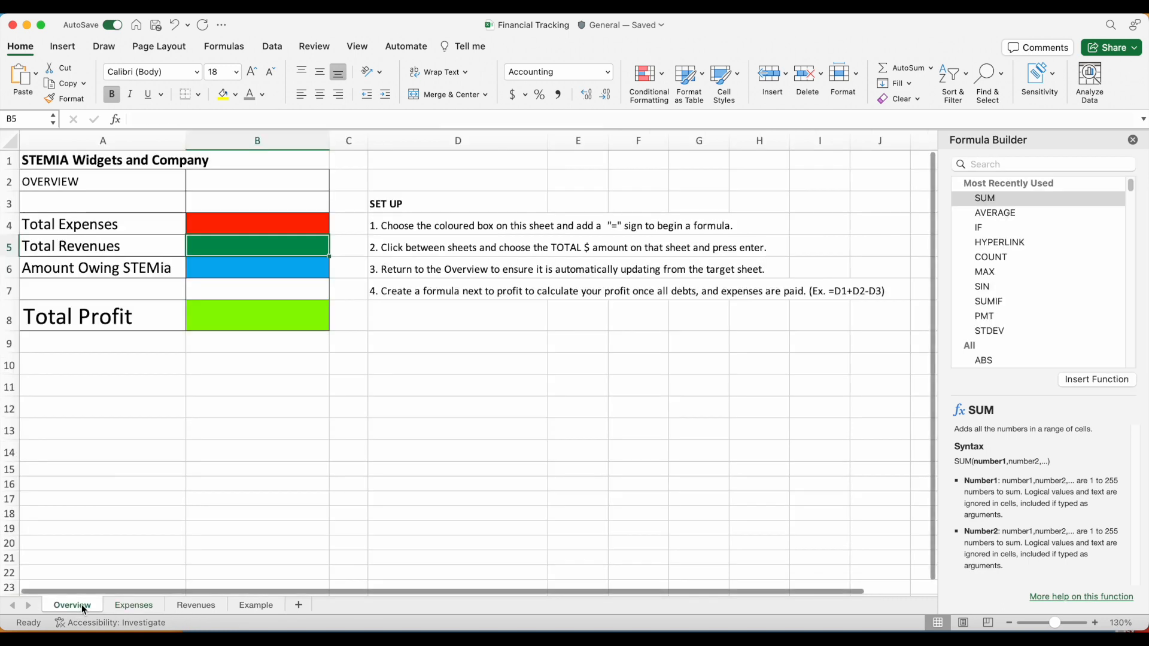
{"action": "mouse_move", "coordinate": [85, 608]}
{"action": "left_mouse_down"}
{"action": "mouse_move", "coordinate": [169, 606]}
{"action": "mouse_move", "coordinate": [74, 608]}
{"action": "left_mouse_up"}
{"action": "left_click_drag", "start_coordinate": [200, 608], "coordinate": [60, 610]}
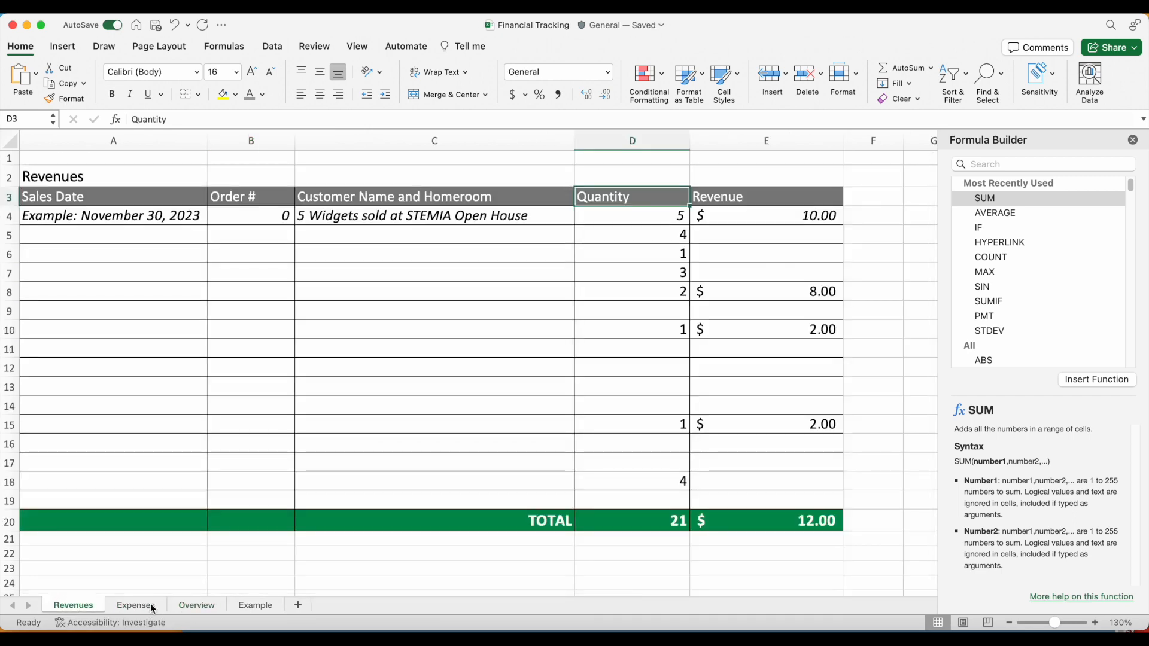
{"action": "left_click", "coordinate": [207, 606]}
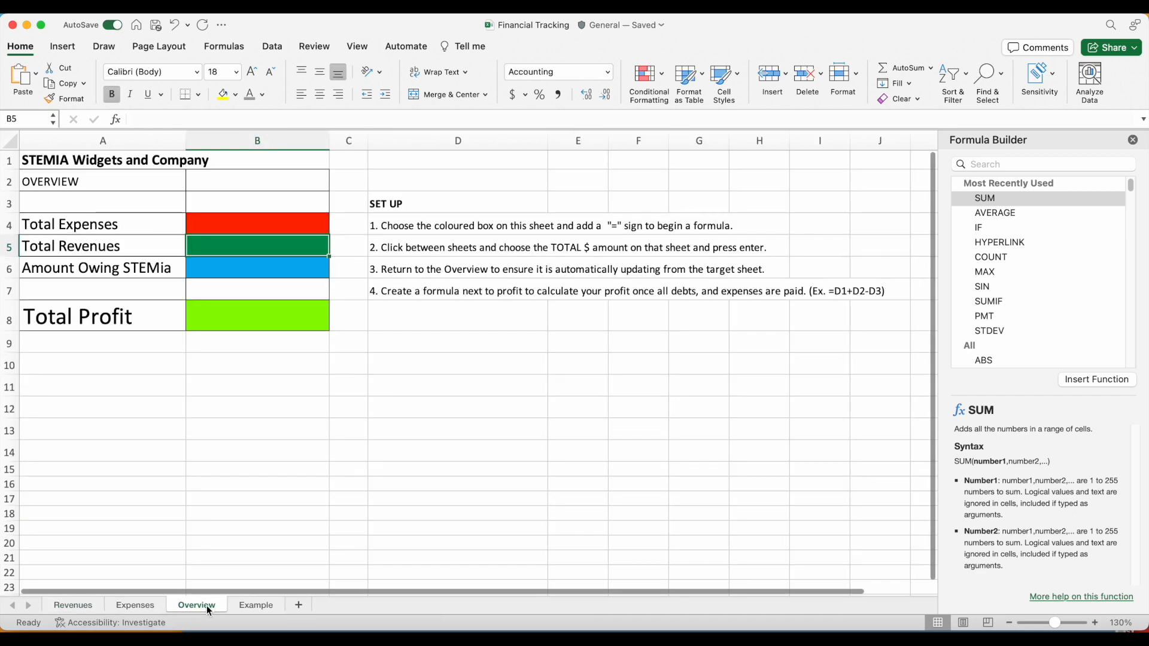
{"action": "left_click_drag", "start_coordinate": [206, 605], "coordinate": [78, 609]}
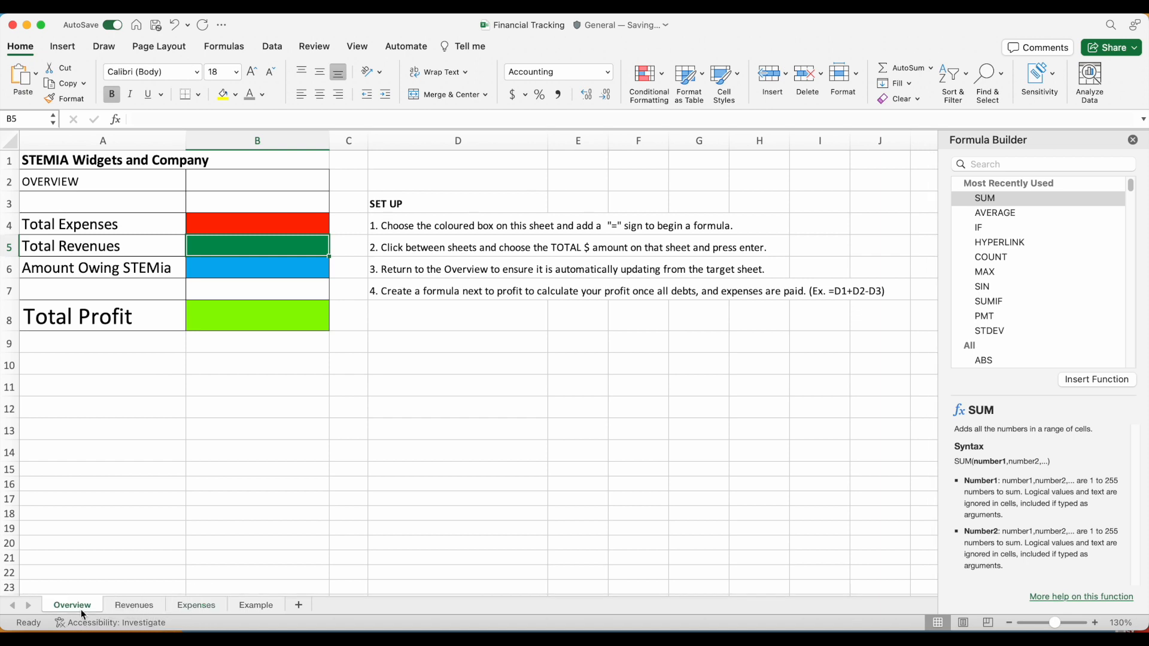
Delete the Example worksheet permanently
{"action": "right_click", "coordinate": [258, 607]}
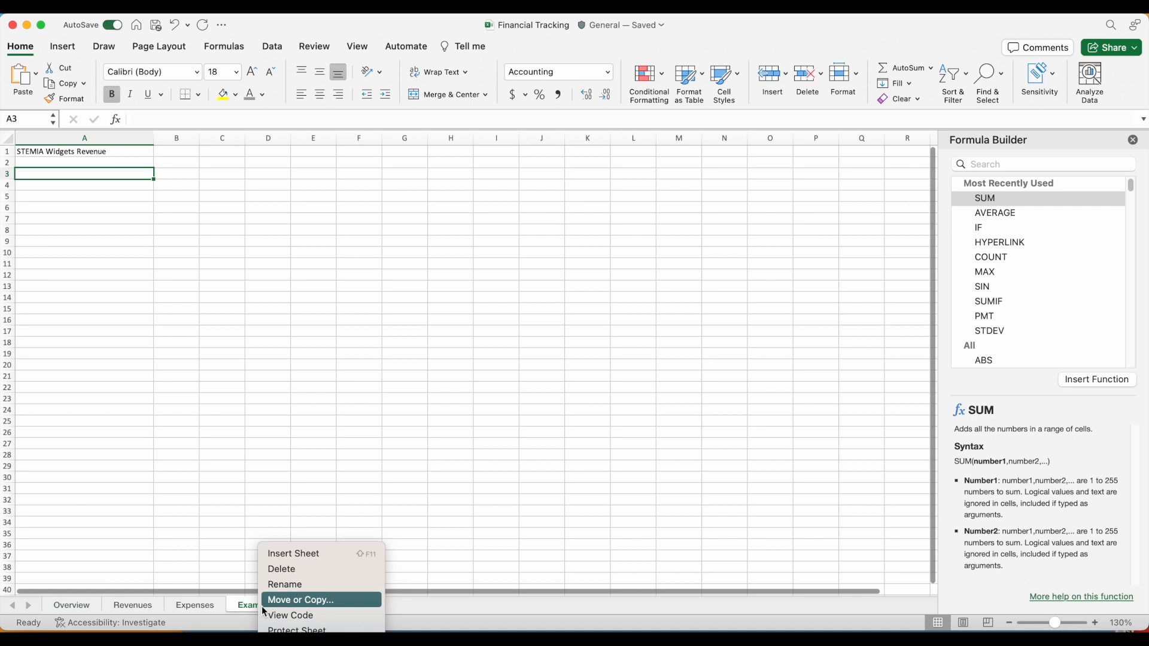
{"action": "left_click", "coordinate": [289, 570]}
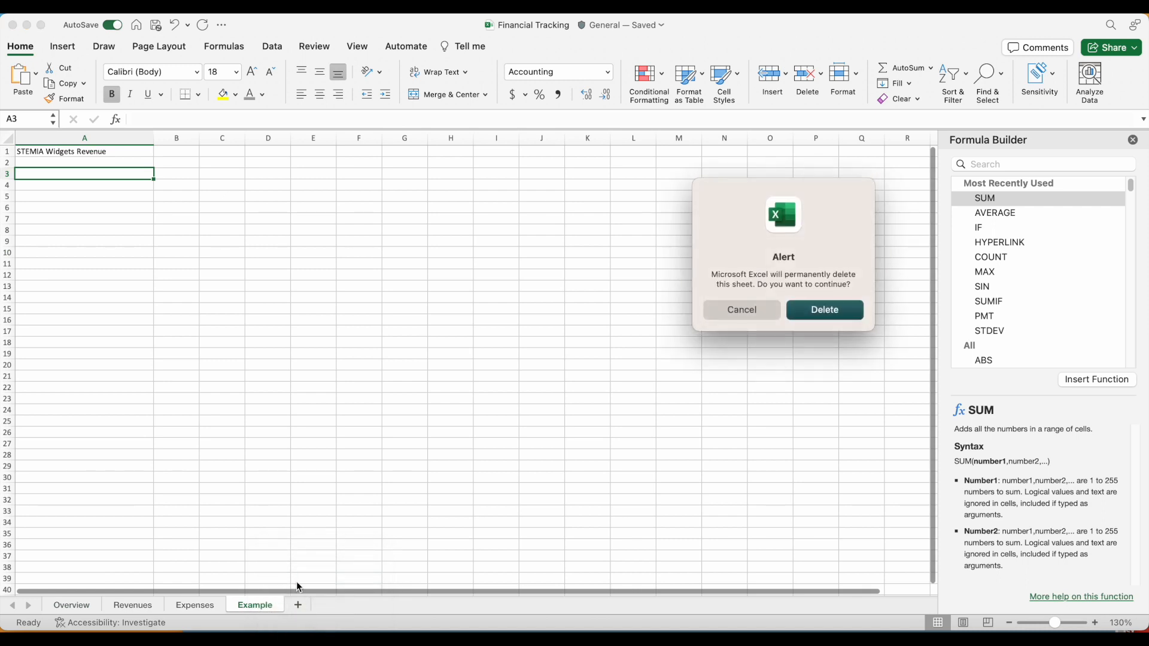
{"action": "left_click", "coordinate": [824, 310]}
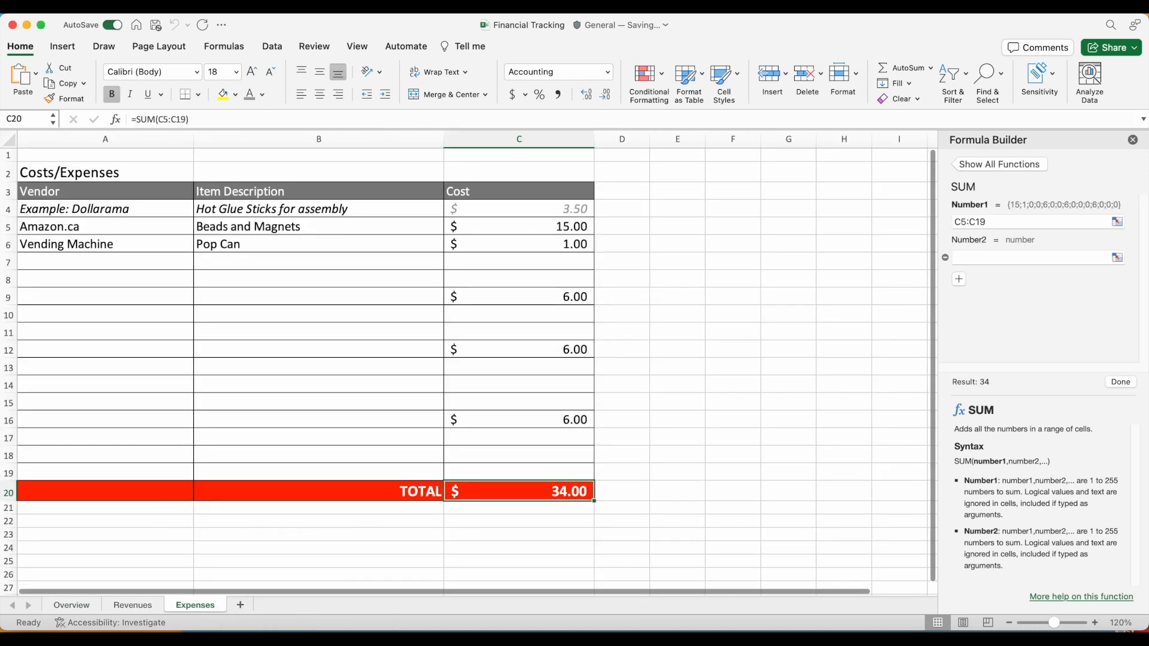
Examine the Overview sheet's coloured cells for Total Expenses, Total Revenues, Amount Owing STEMia and Total Profit
{"action": "left_click", "coordinate": [71, 605]}
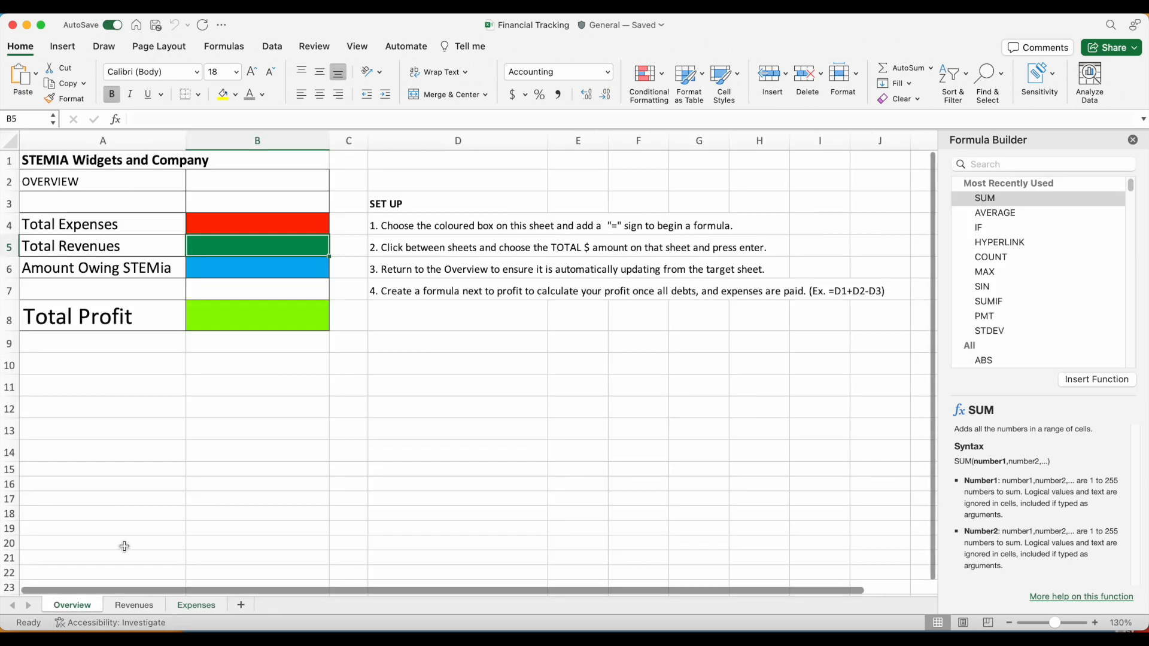
{"action": "left_click", "coordinate": [231, 218]}
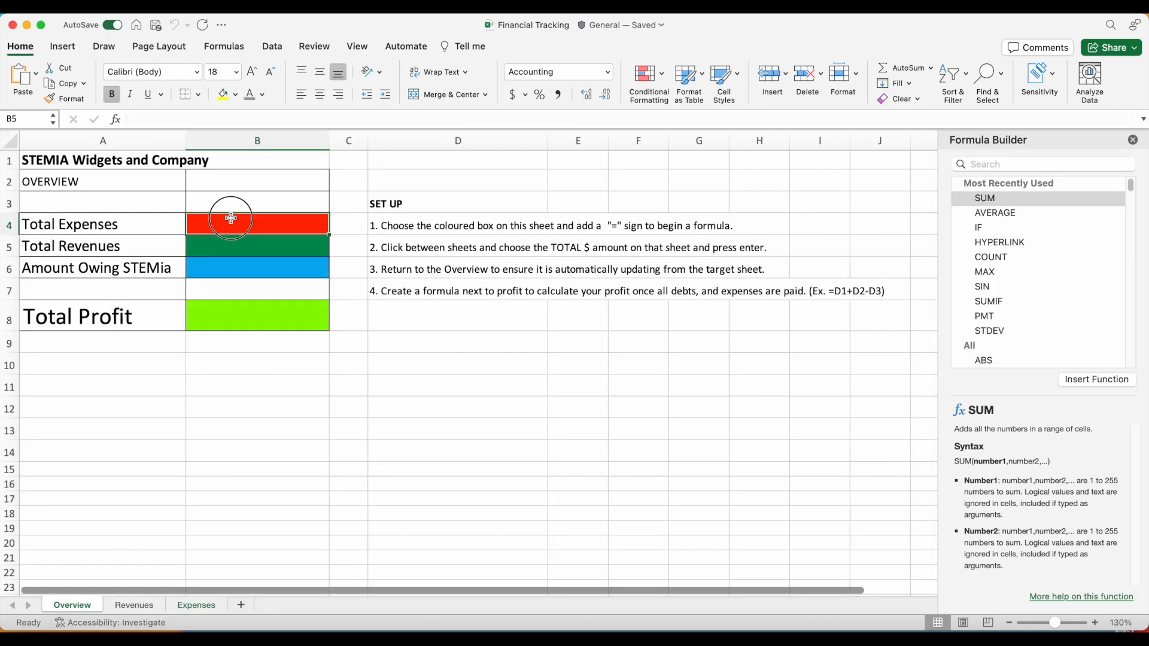
{"action": "left_click", "coordinate": [249, 246]}
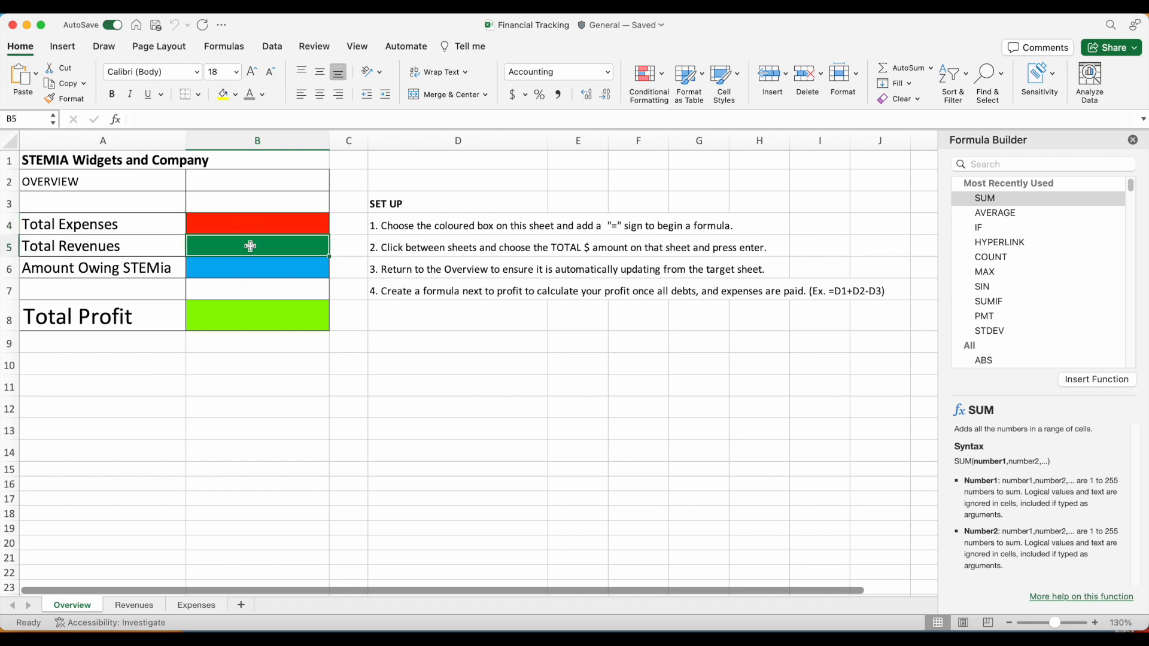
{"action": "left_click", "coordinate": [259, 267]}
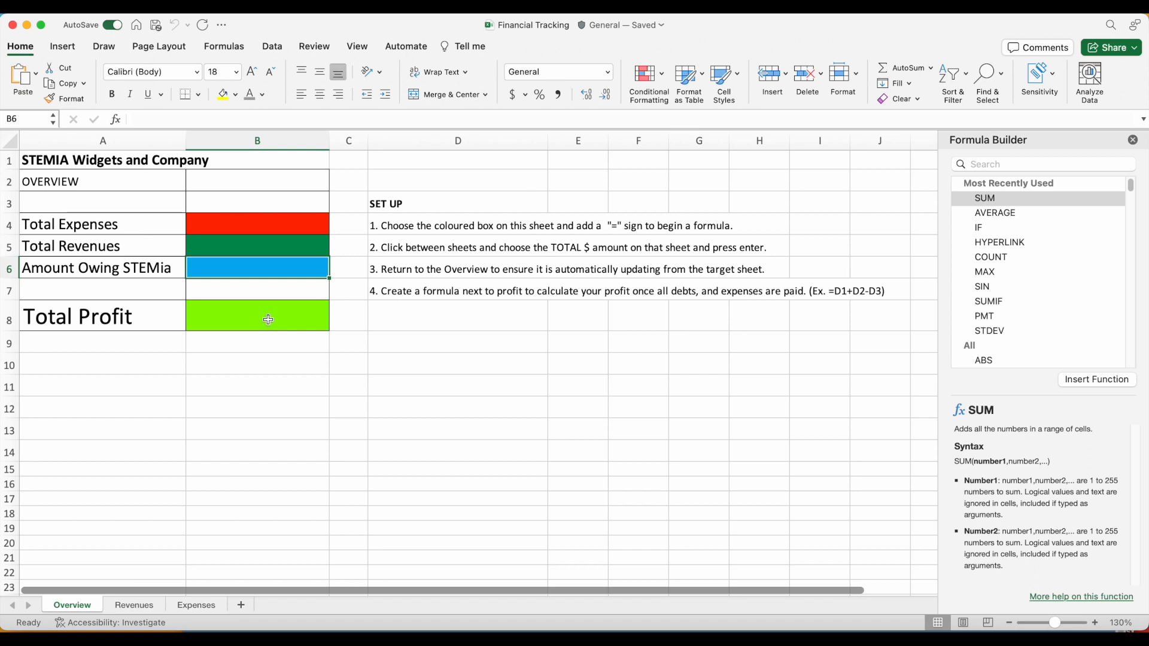
{"action": "left_click_drag", "start_coordinate": [259, 217], "coordinate": [261, 263]}
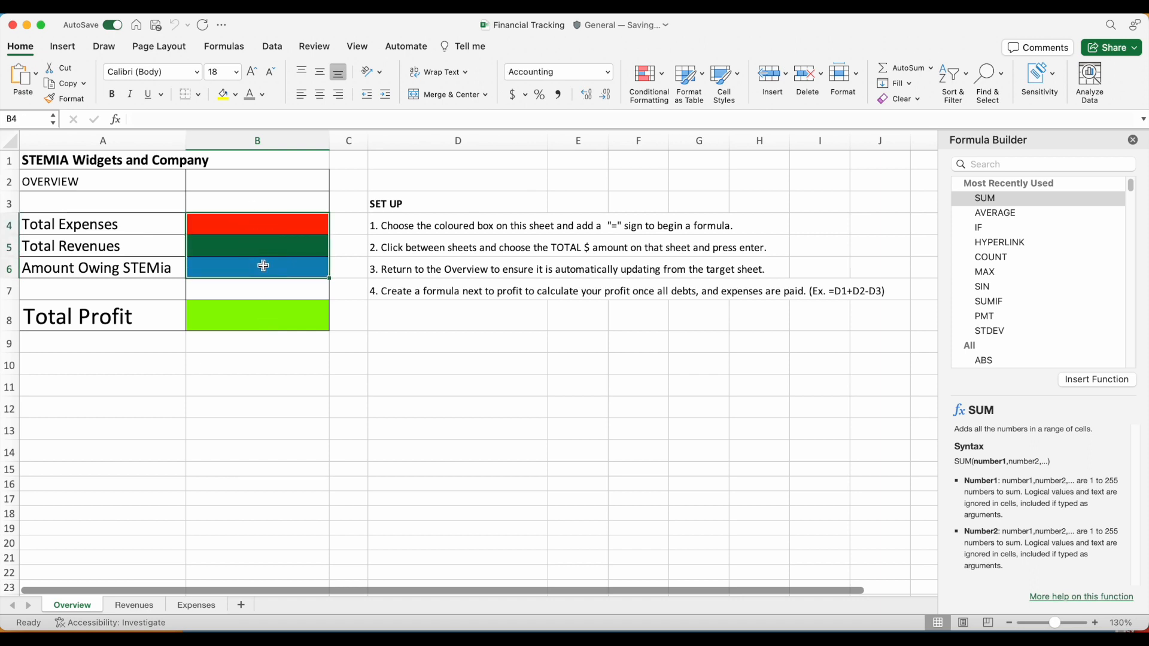
{"action": "left_click", "coordinate": [251, 314]}
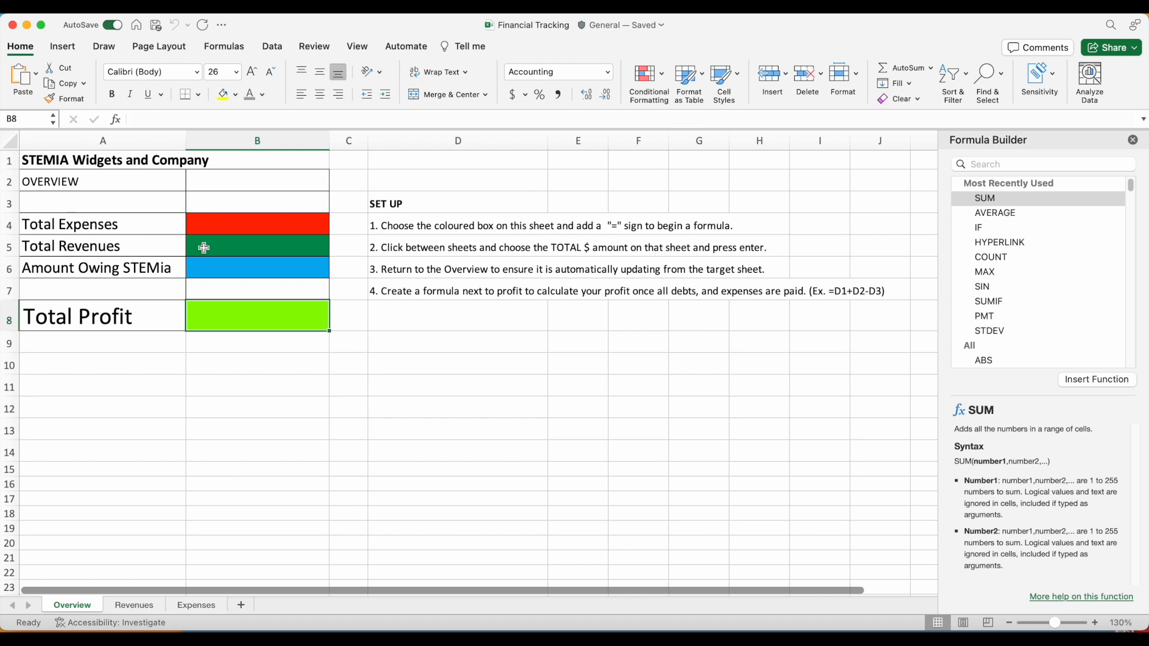
Compare the Expenses sheet's entries and TOTAL row with the Total Expenses cell on the Overview sheet
{"action": "left_click", "coordinate": [190, 604]}
{"action": "left_click_drag", "start_coordinate": [177, 229], "coordinate": [471, 420]}
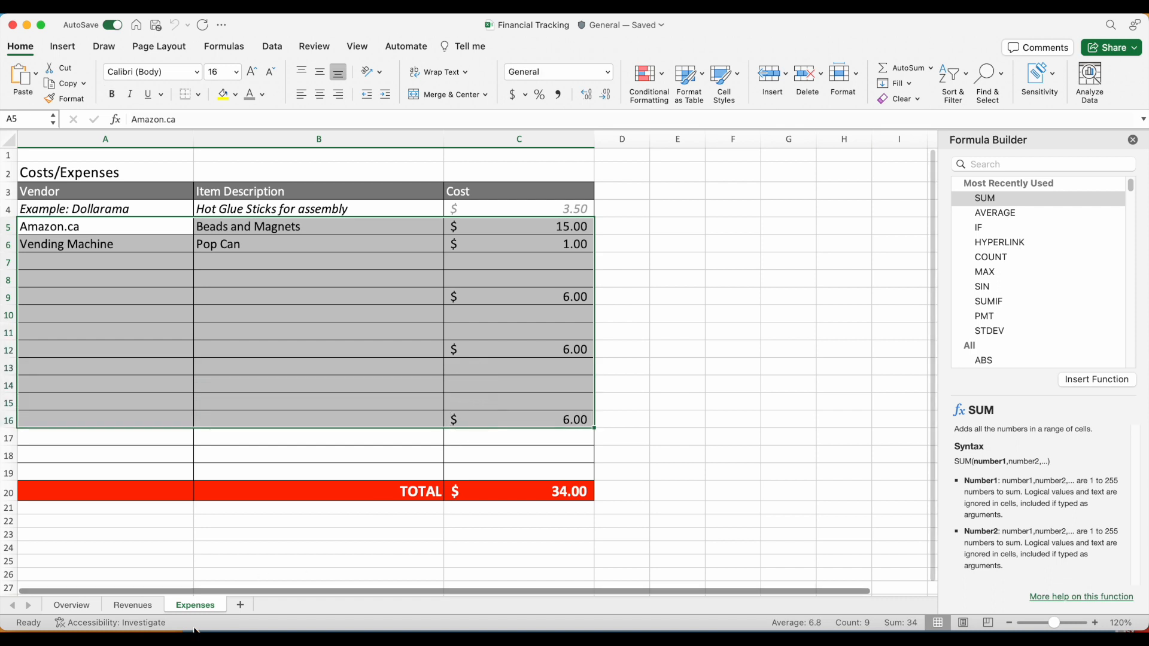
{"action": "left_click", "coordinate": [85, 607]}
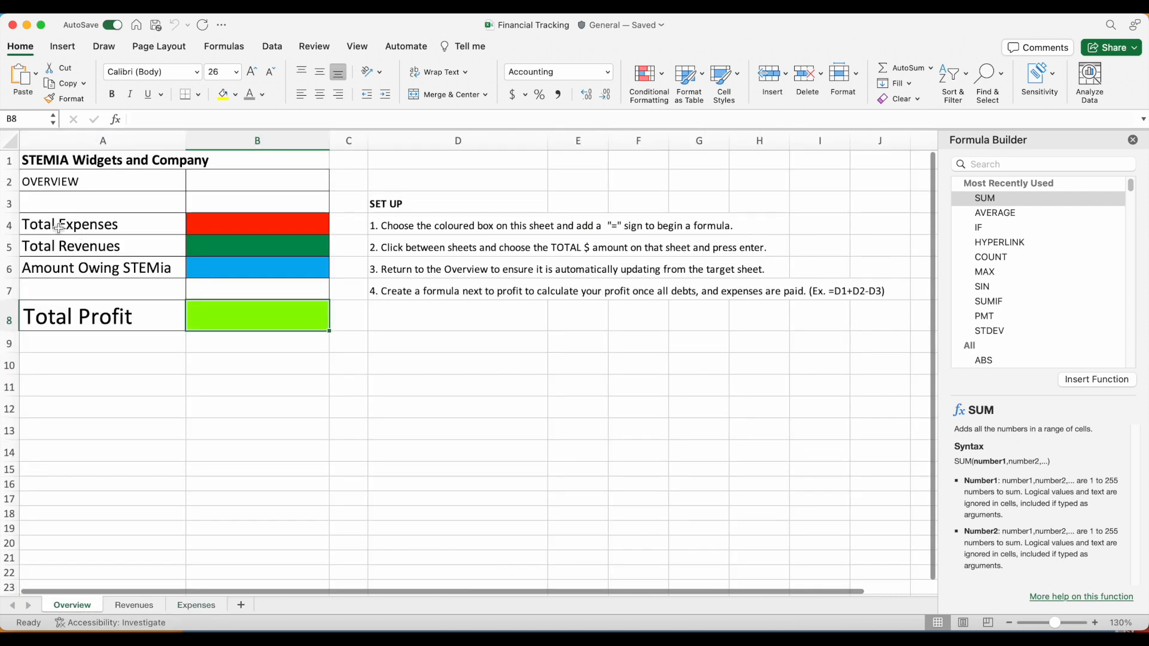
{"action": "left_click", "coordinate": [216, 222]}
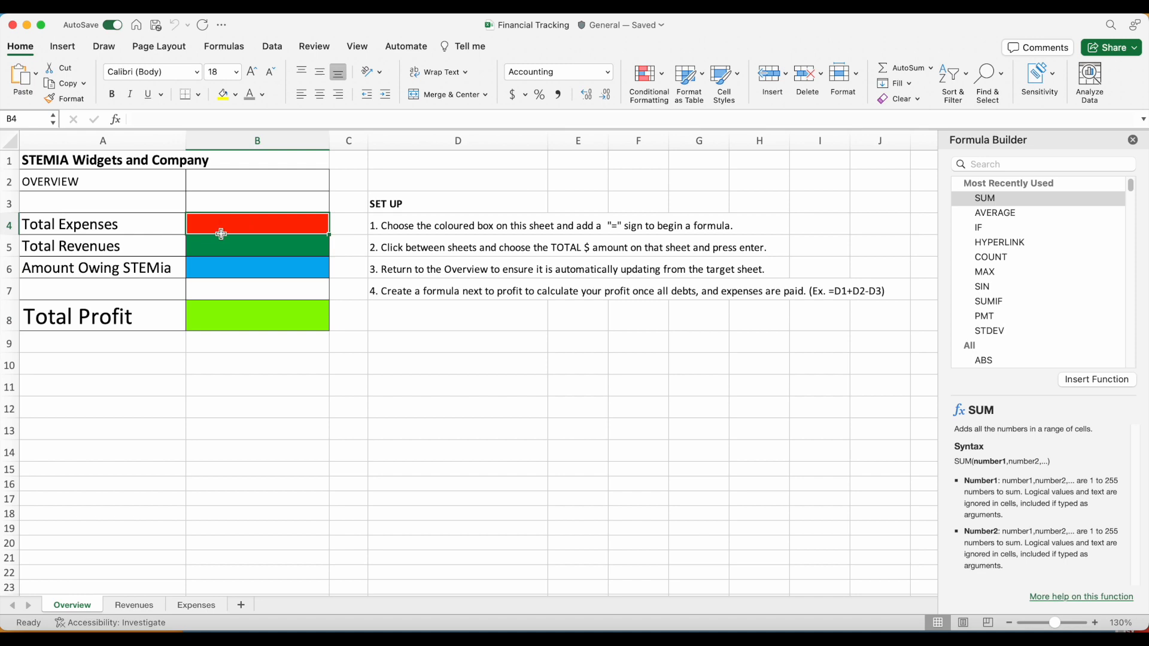
{"action": "left_click", "coordinate": [197, 606]}
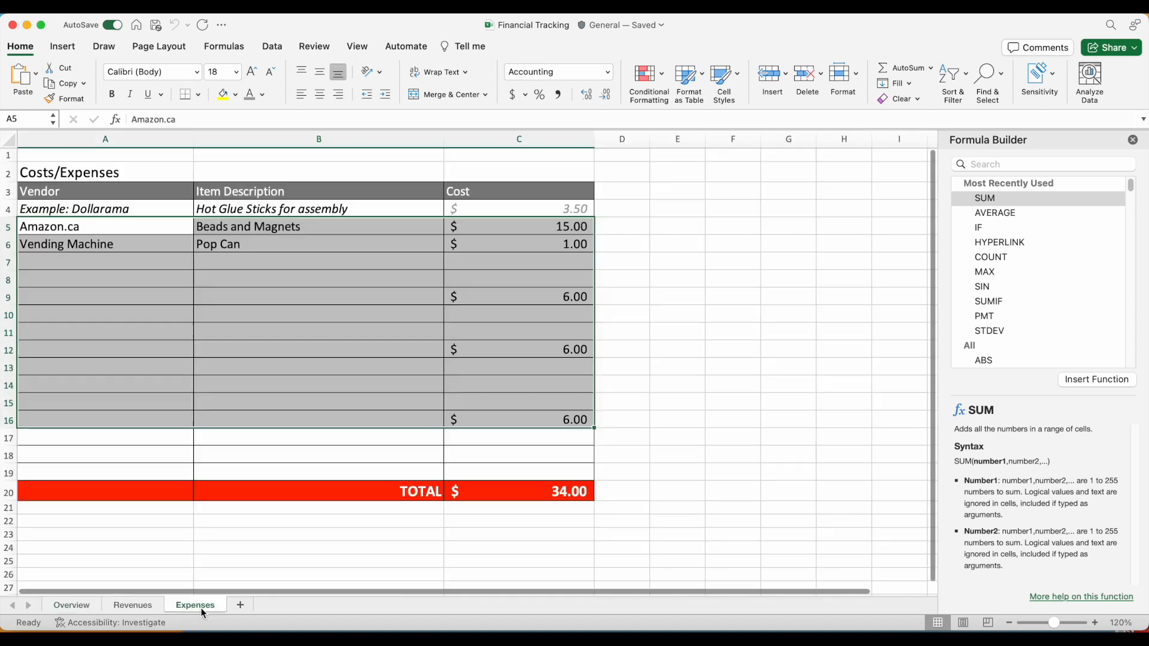
{"action": "left_click", "coordinate": [84, 605]}
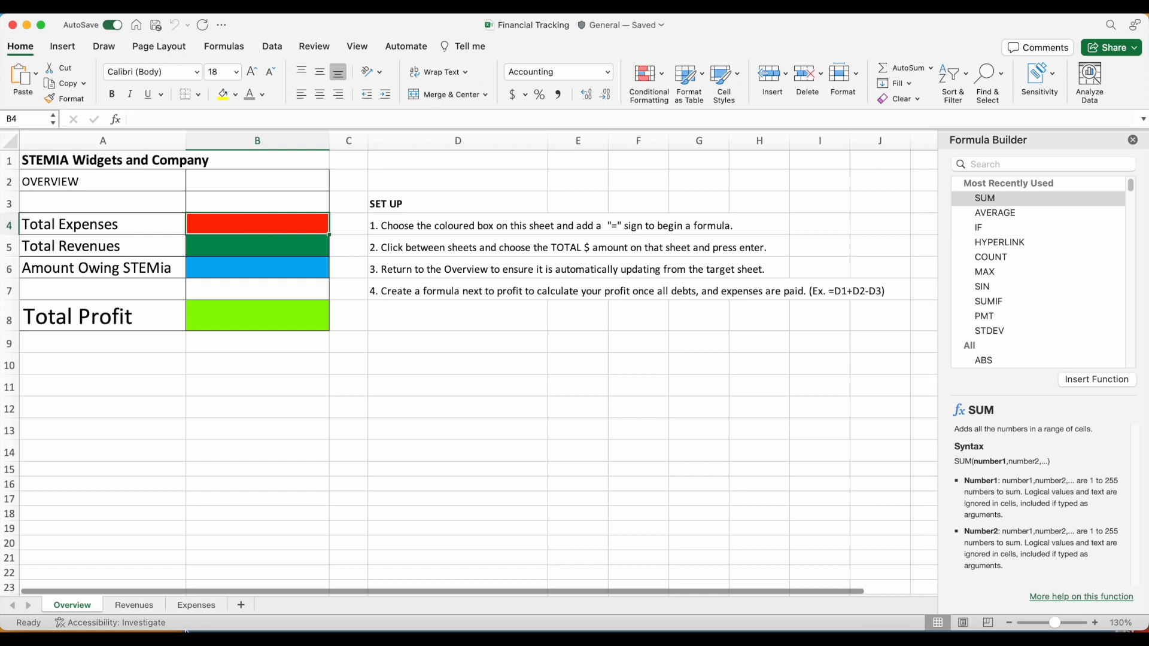
{"action": "left_click", "coordinate": [203, 605]}
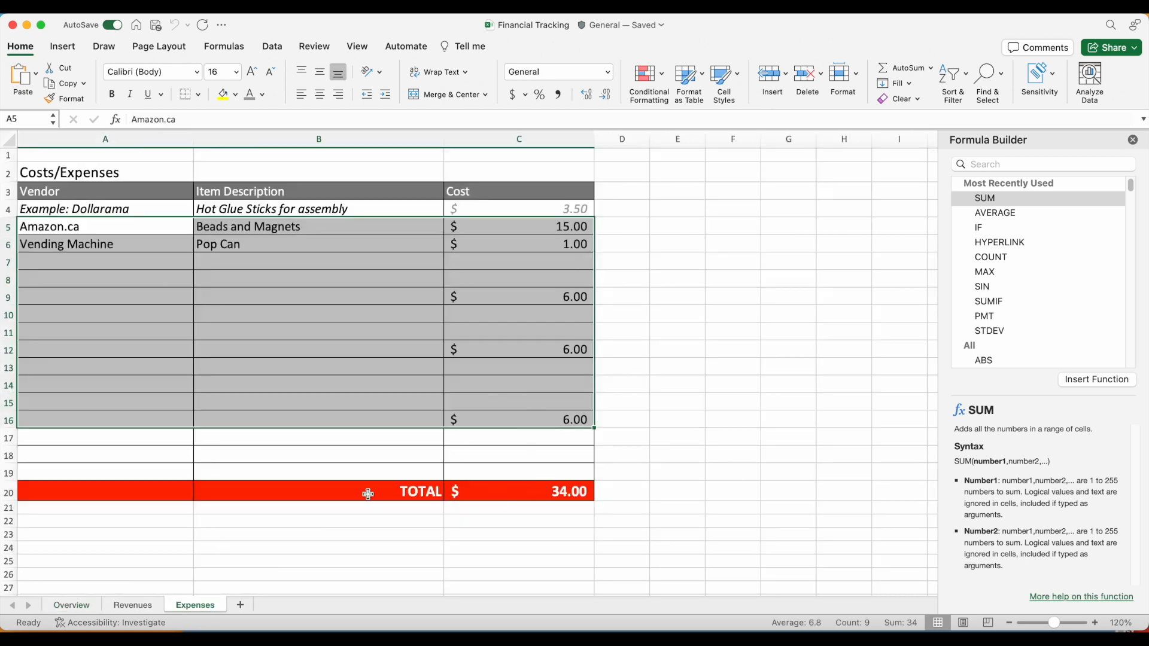
{"action": "left_click", "coordinate": [73, 605]}
Link the Overview's Total Expenses cell B4 to the Expenses sheet's total with the formula =Expenses!C20
{"action": "left_click", "coordinate": [207, 233]}
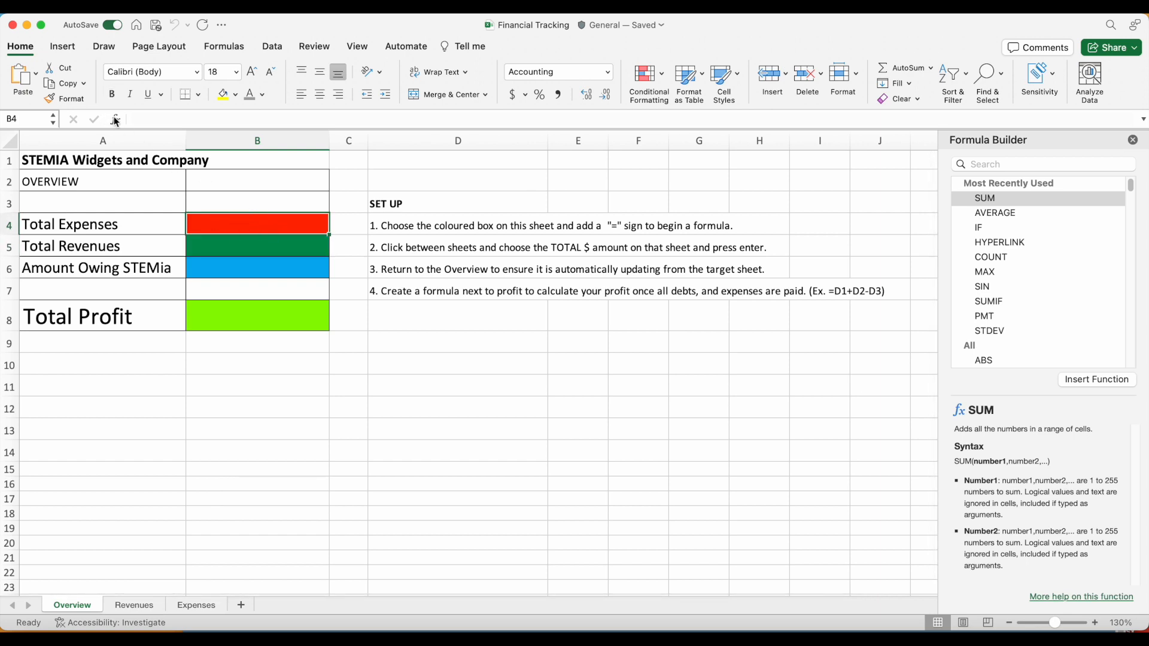
{"action": "left_click", "coordinate": [197, 119]}
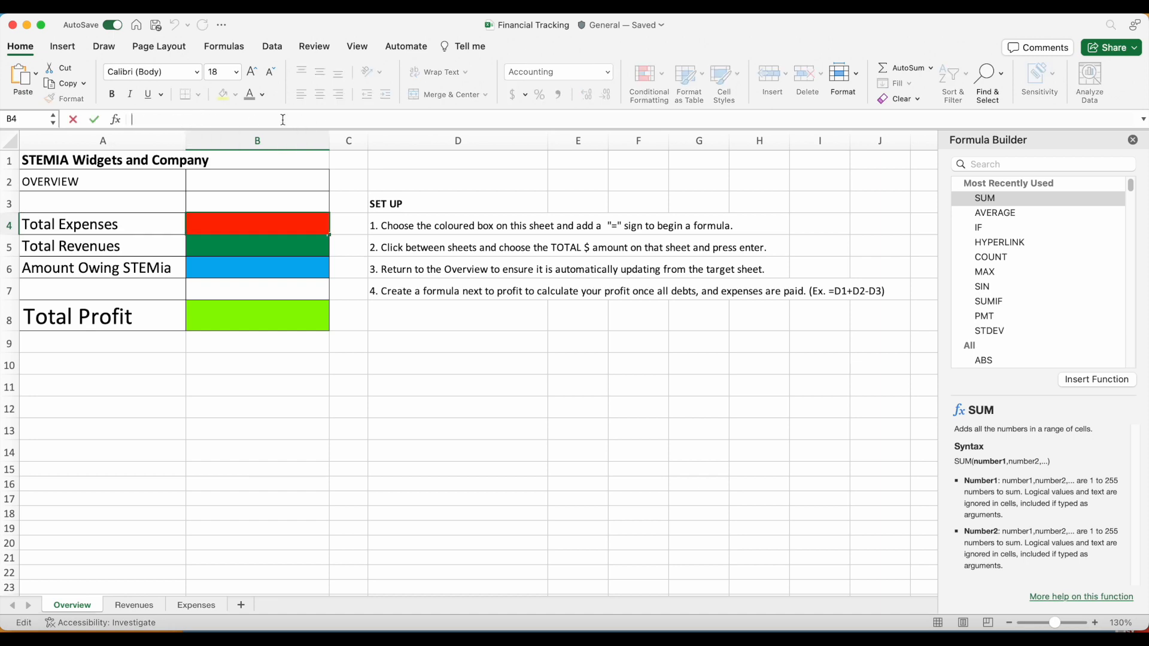
{"action": "type", "text": "="}
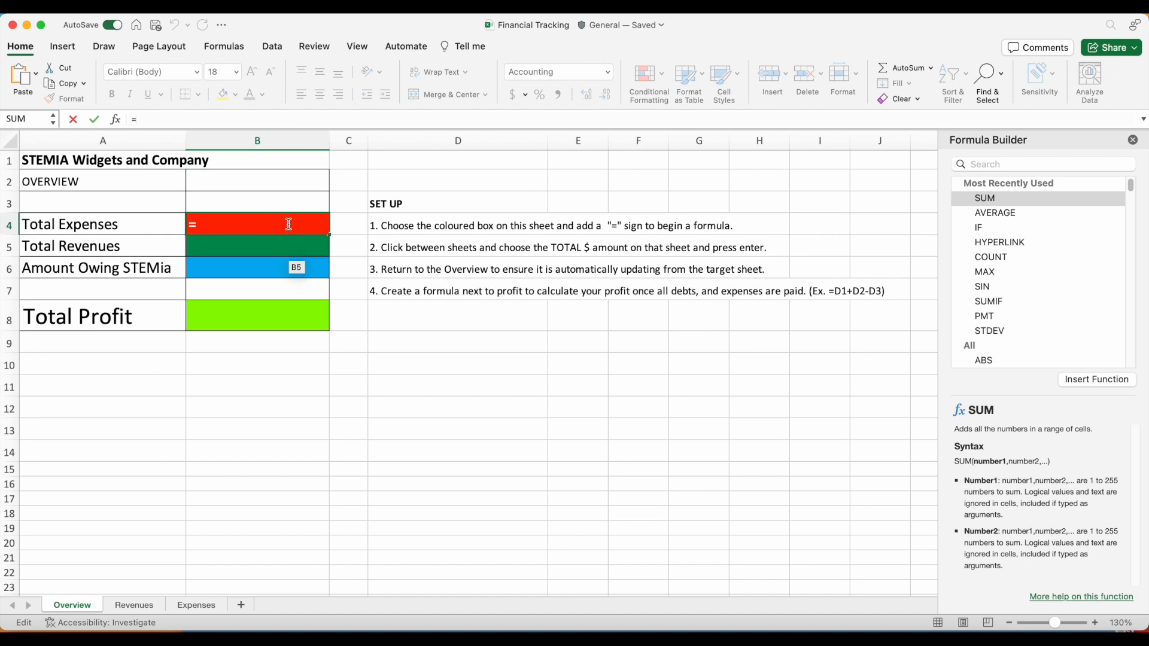
{"action": "left_click", "coordinate": [200, 605]}
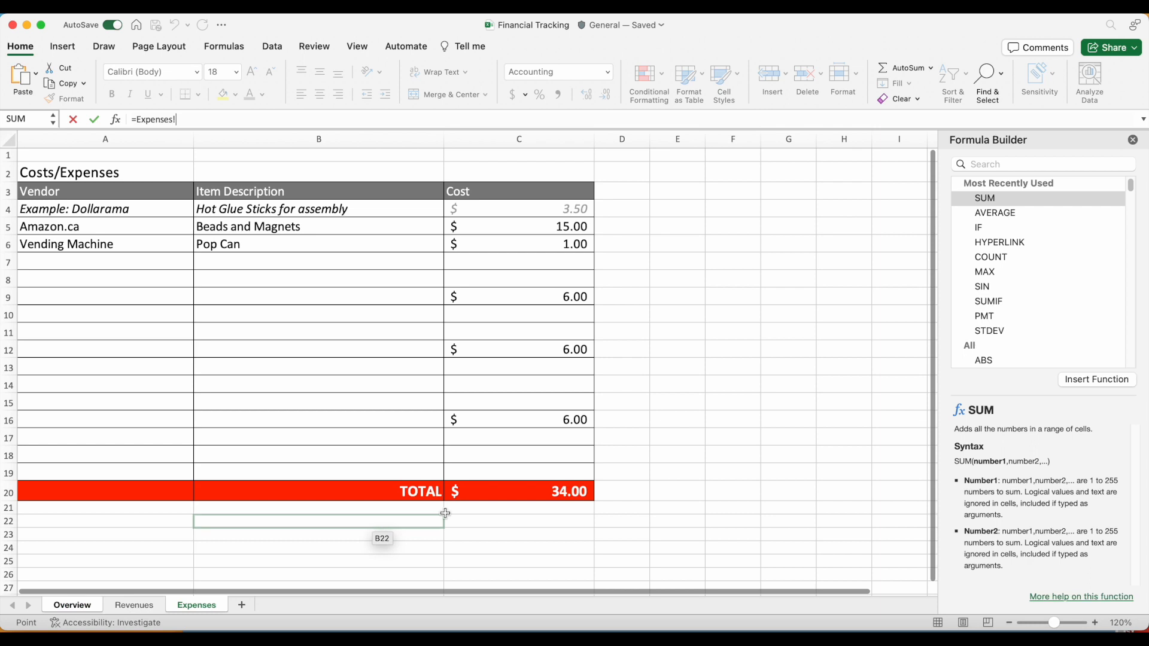
{"action": "left_click", "coordinate": [544, 491]}
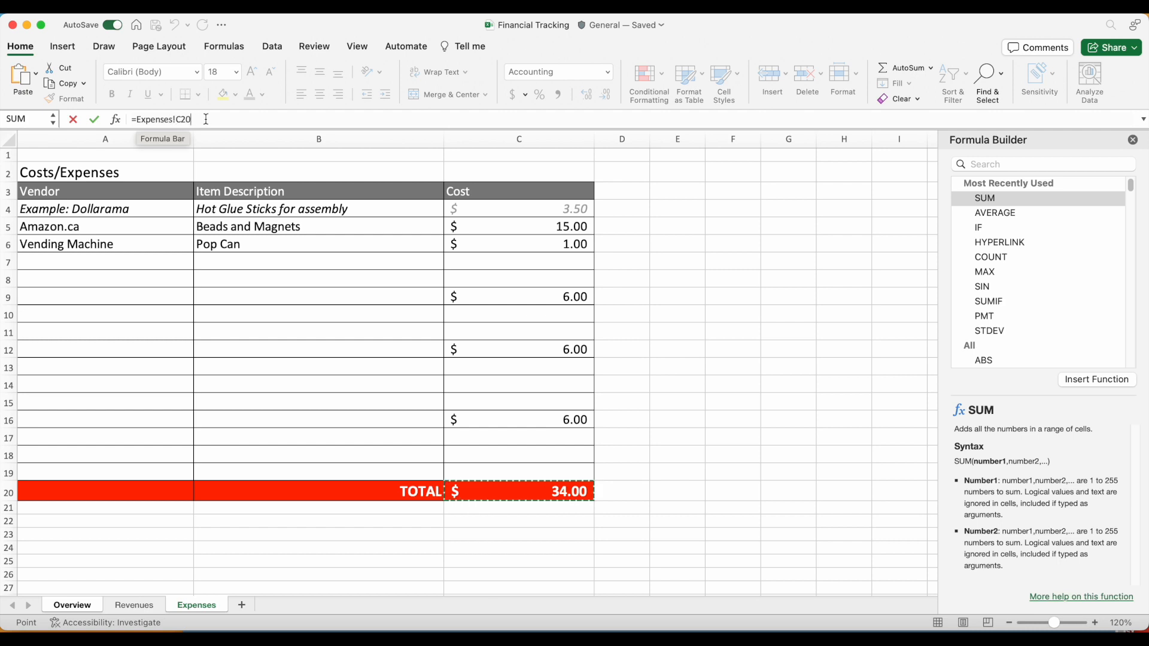
{"action": "key", "text": "Return"}
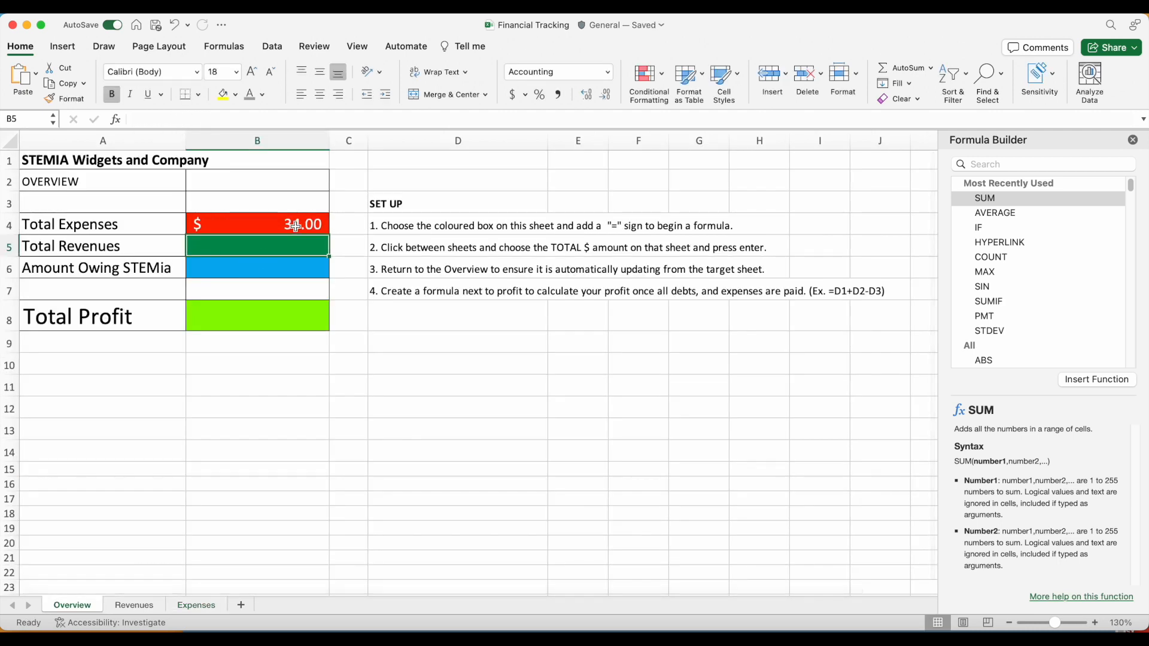
Check the Overview's Total Expenses amount against the TOTAL on the Expenses sheet
{"action": "left_click", "coordinate": [197, 605]}
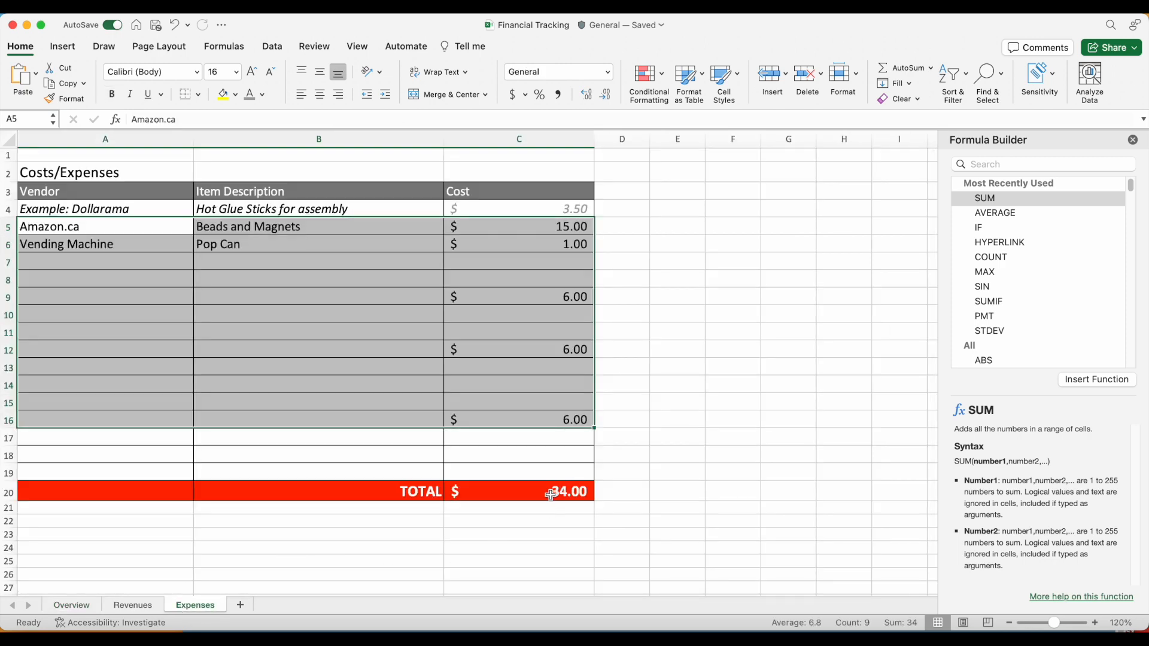
{"action": "left_click", "coordinate": [87, 606]}
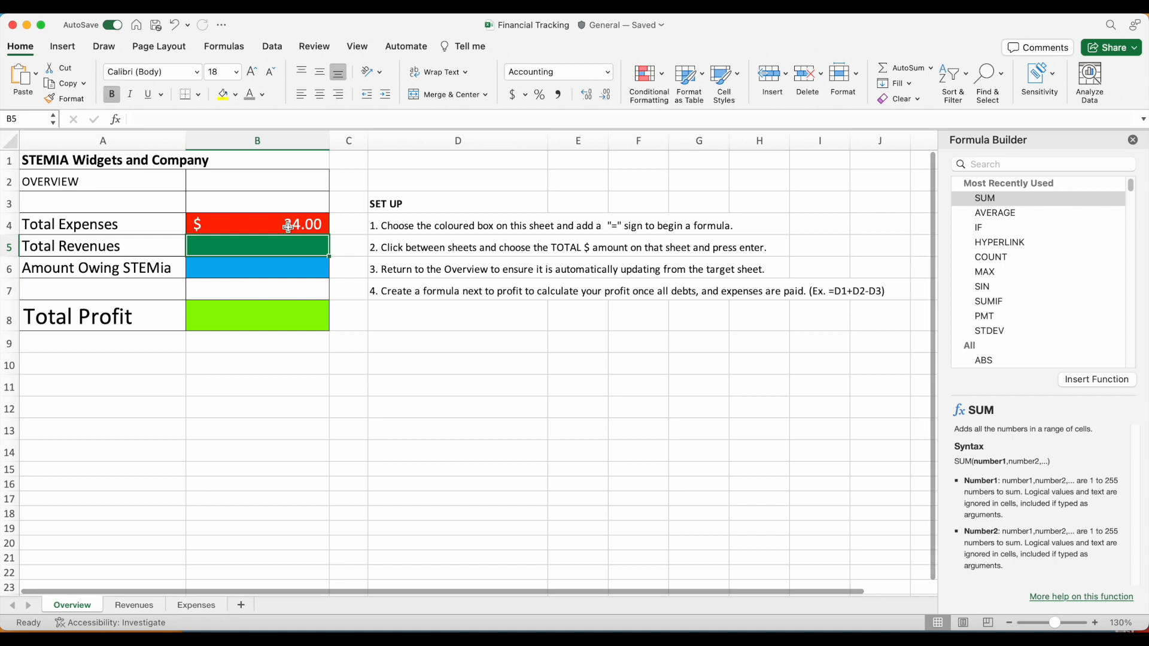
{"action": "left_click", "coordinate": [199, 605]}
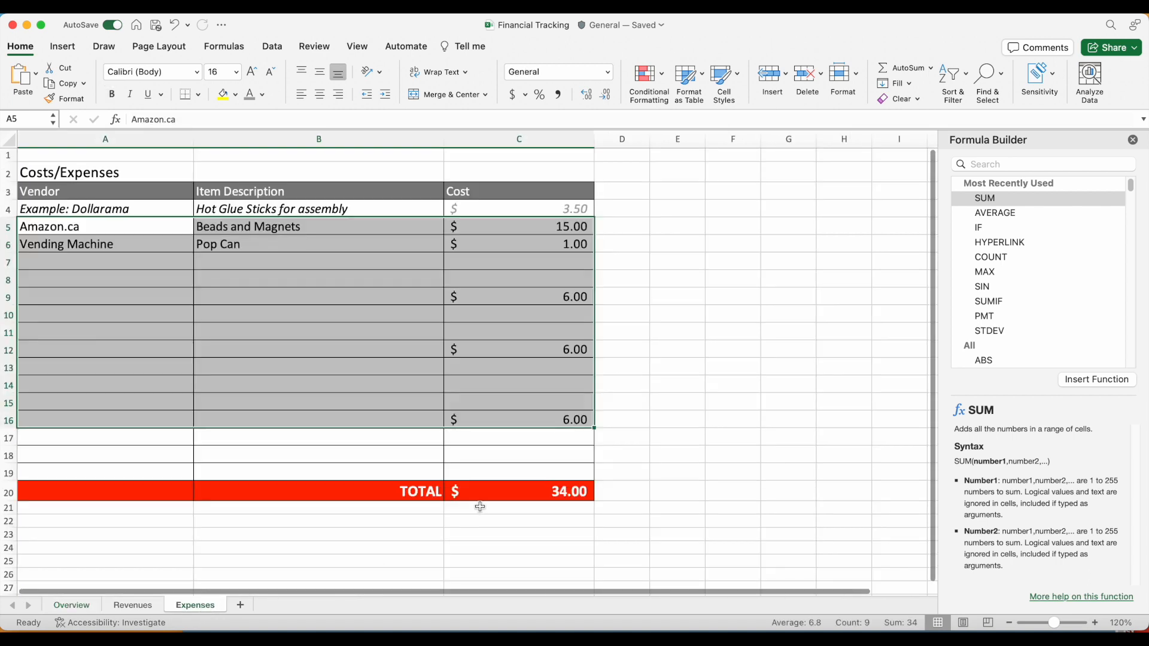
Clear the cost amount in cell C16 of the Expenses sheet
{"action": "left_click", "coordinate": [556, 447]}
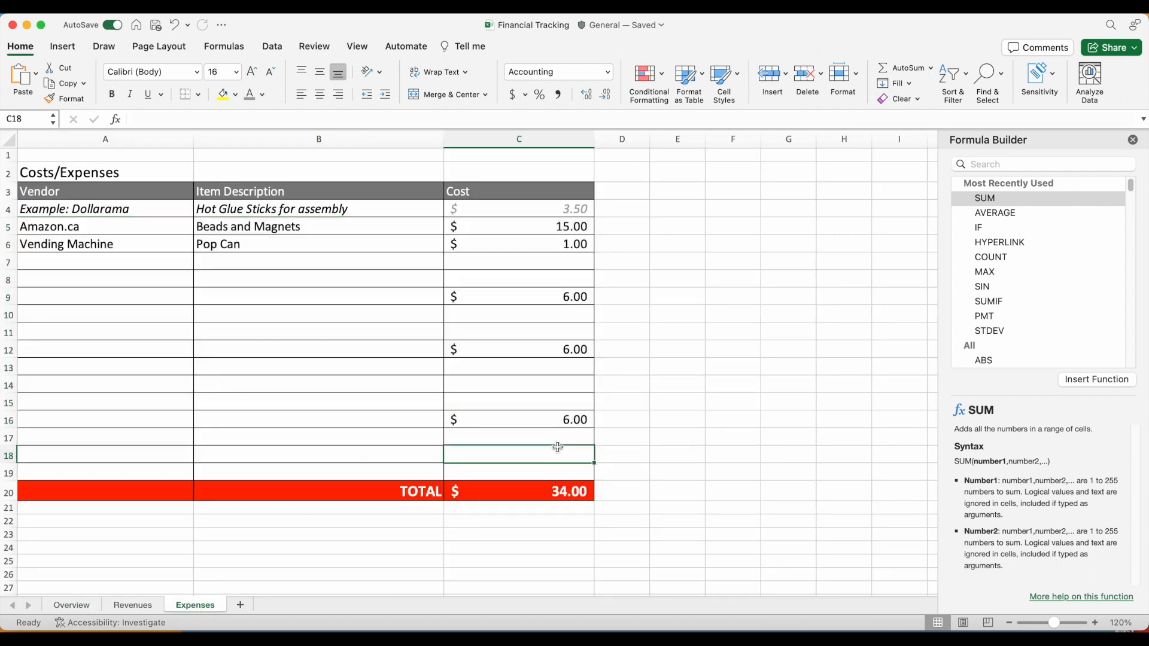
{"action": "left_click", "coordinate": [565, 419]}
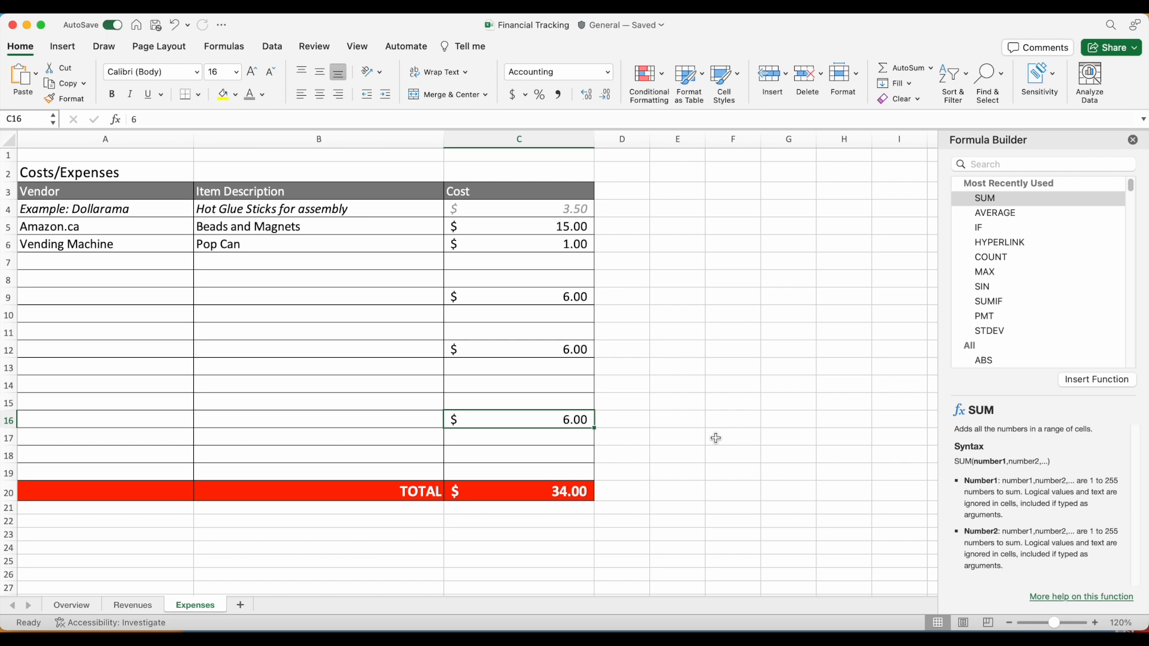
{"action": "key", "text": "Delete"}
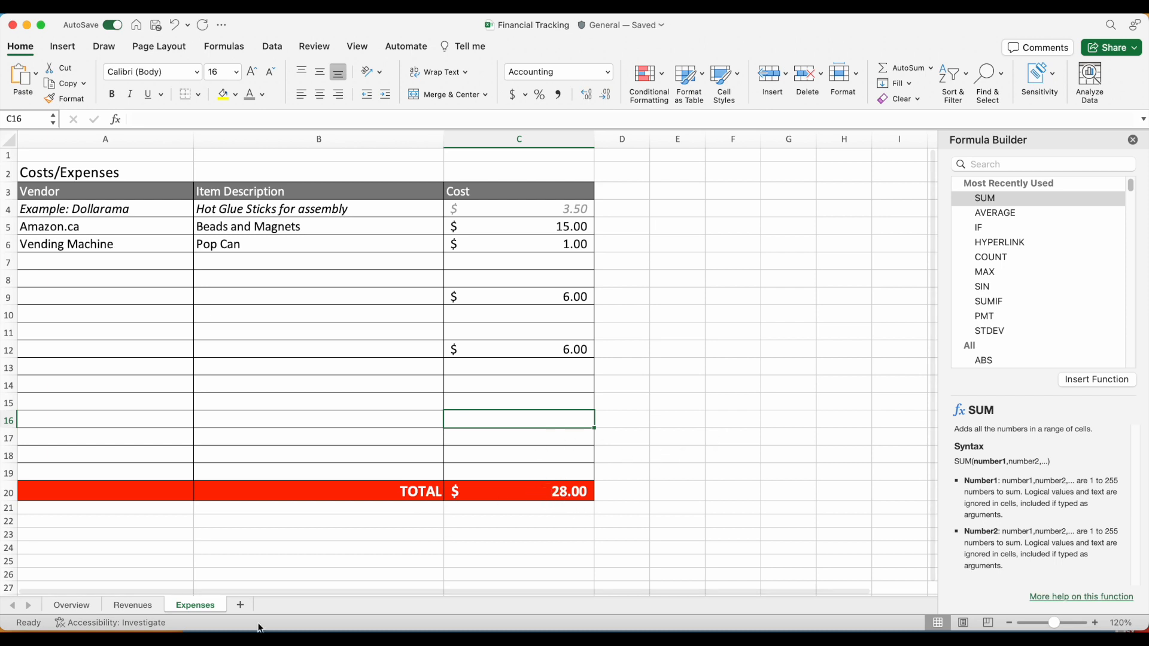
Link the Overview's Total Revenues cell B5 to the Revenues sheet's revenue total with the formula =Revenues!E20
{"action": "left_click", "coordinate": [67, 606]}
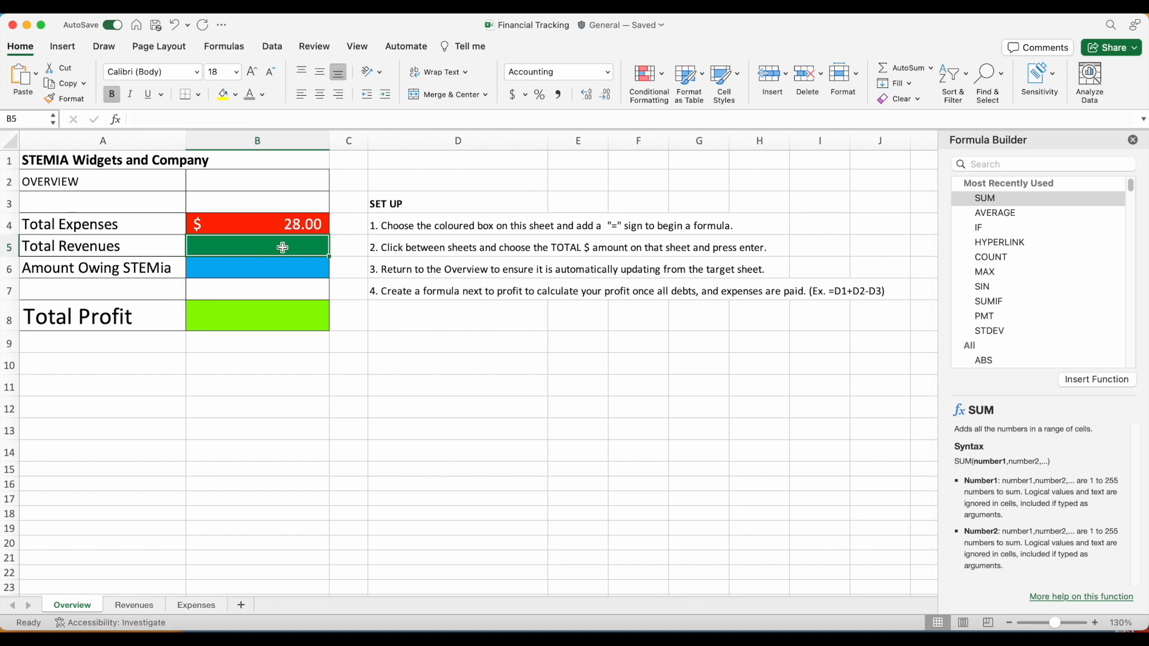
{"action": "left_click", "coordinate": [201, 119]}
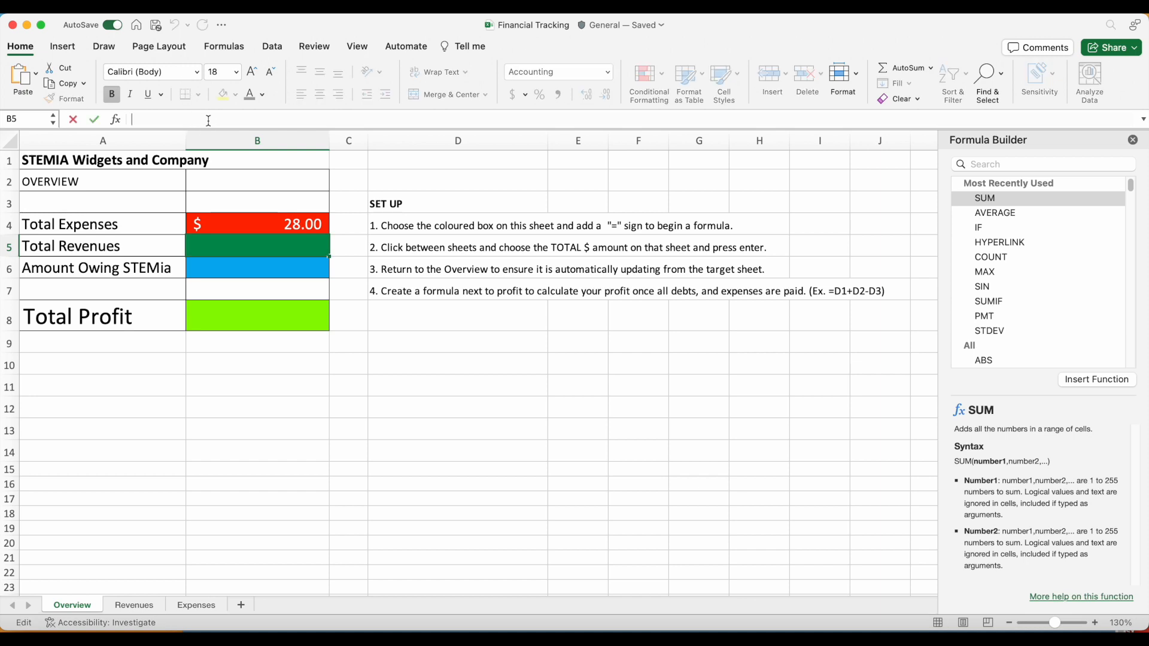
{"action": "type", "text": "="}
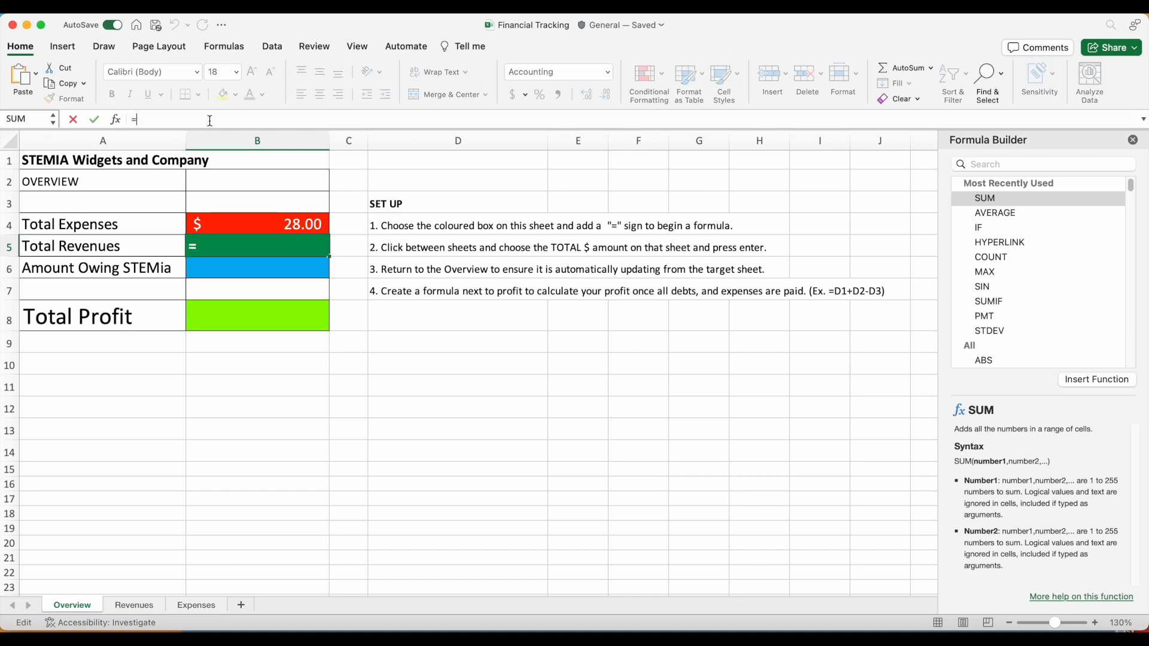
{"action": "left_click", "coordinate": [133, 605]}
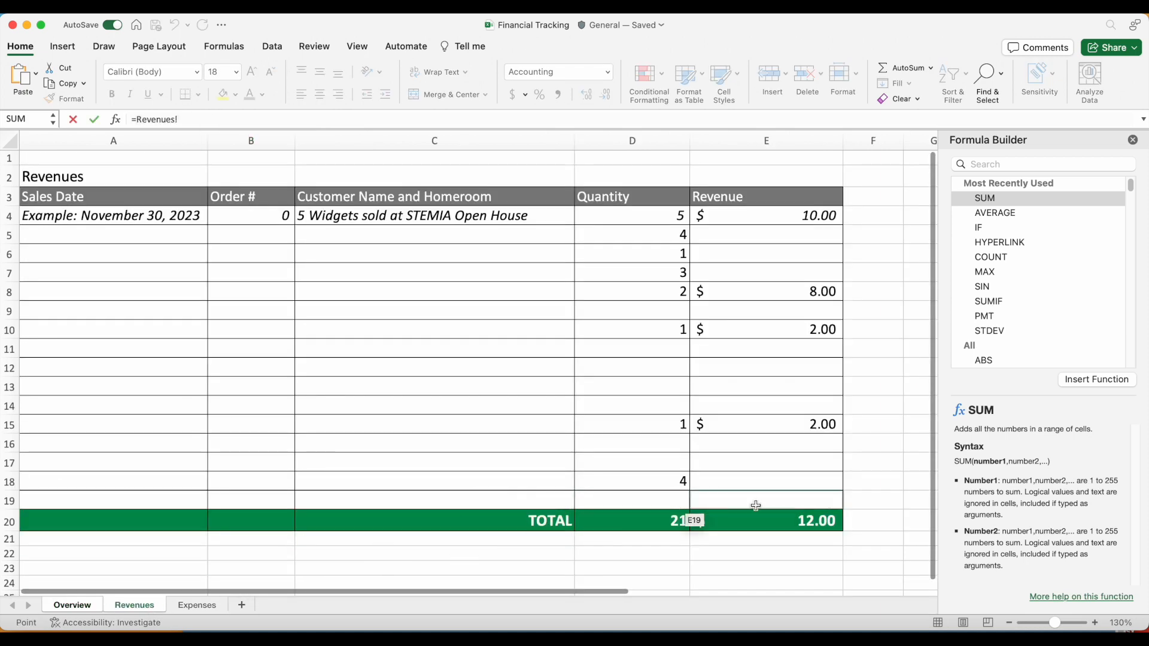
{"action": "left_click", "coordinate": [793, 527]}
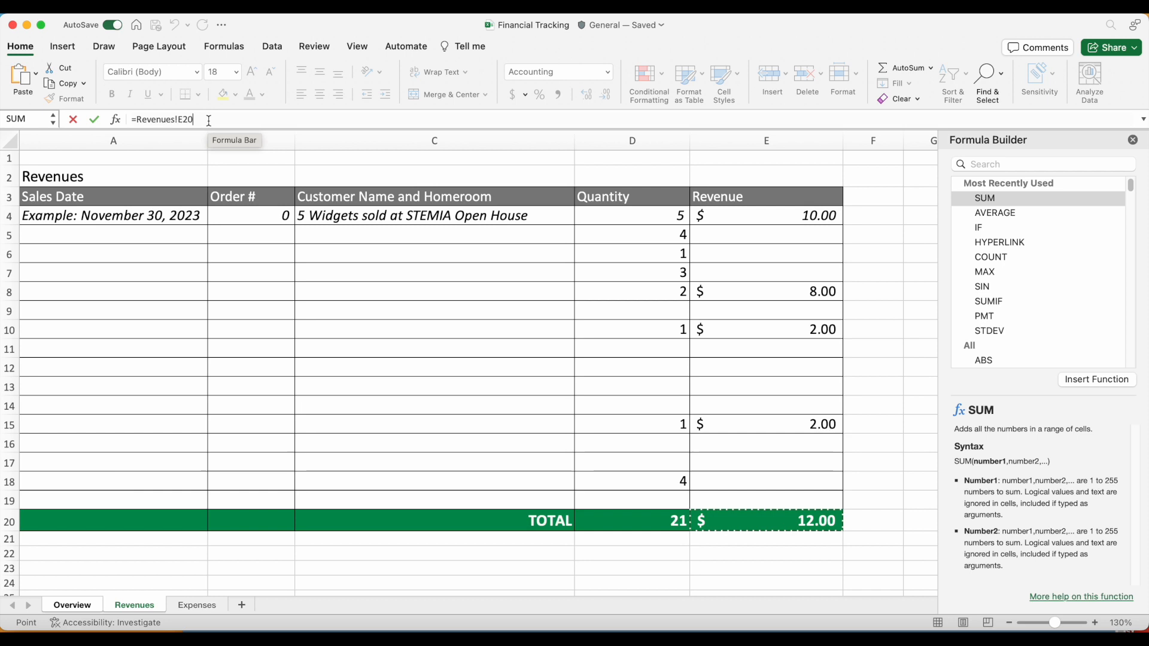
{"action": "key", "text": "Return"}
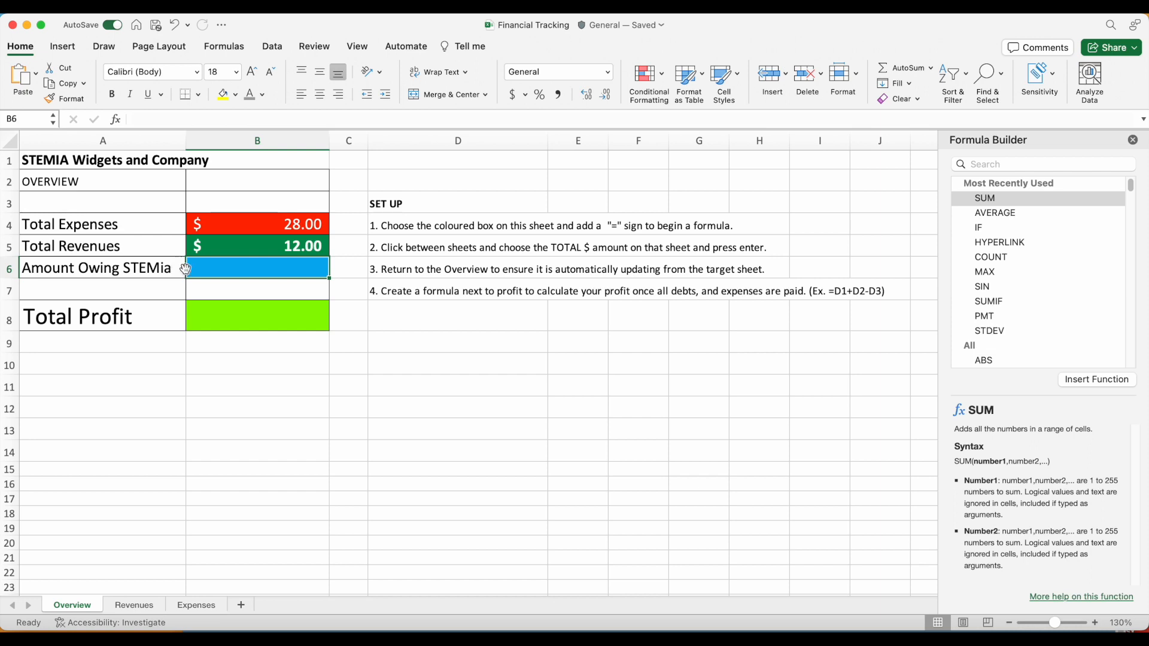
Link the Overview's Amount Owing STEMia cell B6 to the Expenses sheet's total with the formula =Expenses!C20
{"action": "left_click", "coordinate": [277, 225]}
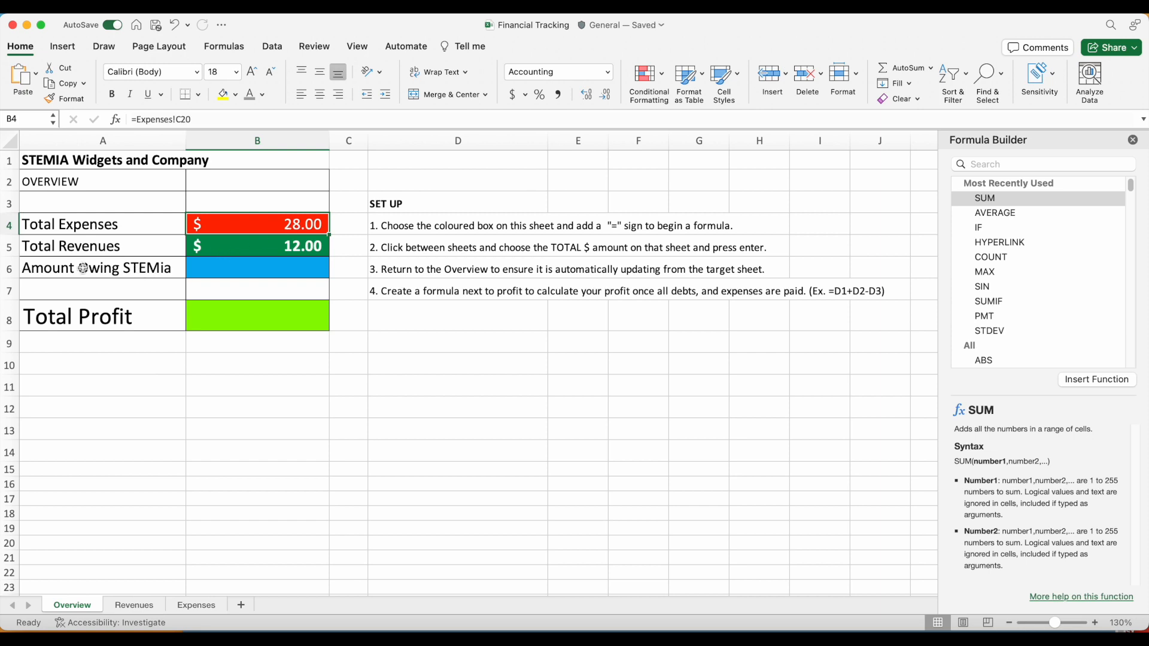
{"action": "left_click", "coordinate": [264, 267]}
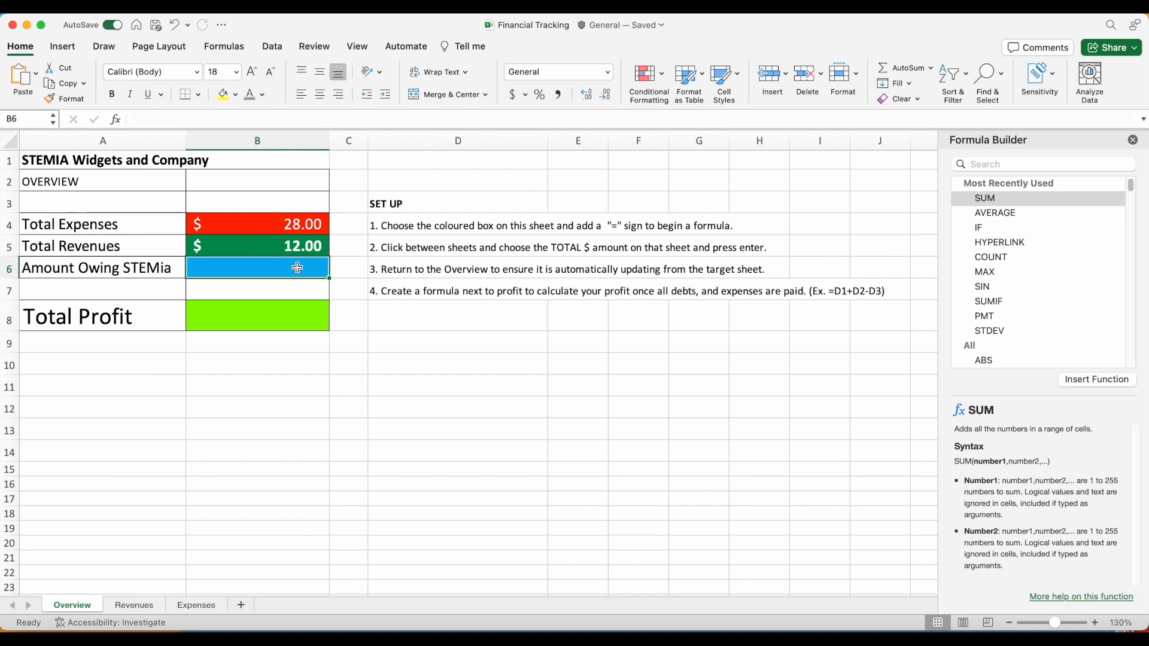
{"action": "type", "text": "="}
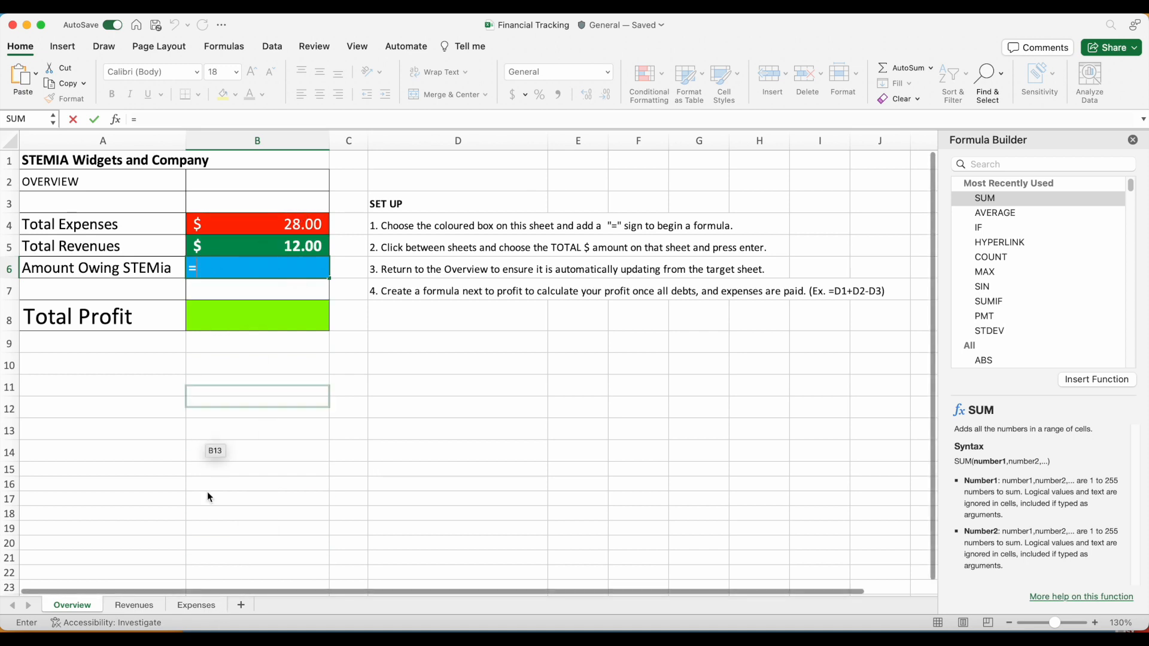
{"action": "left_click", "coordinate": [202, 605]}
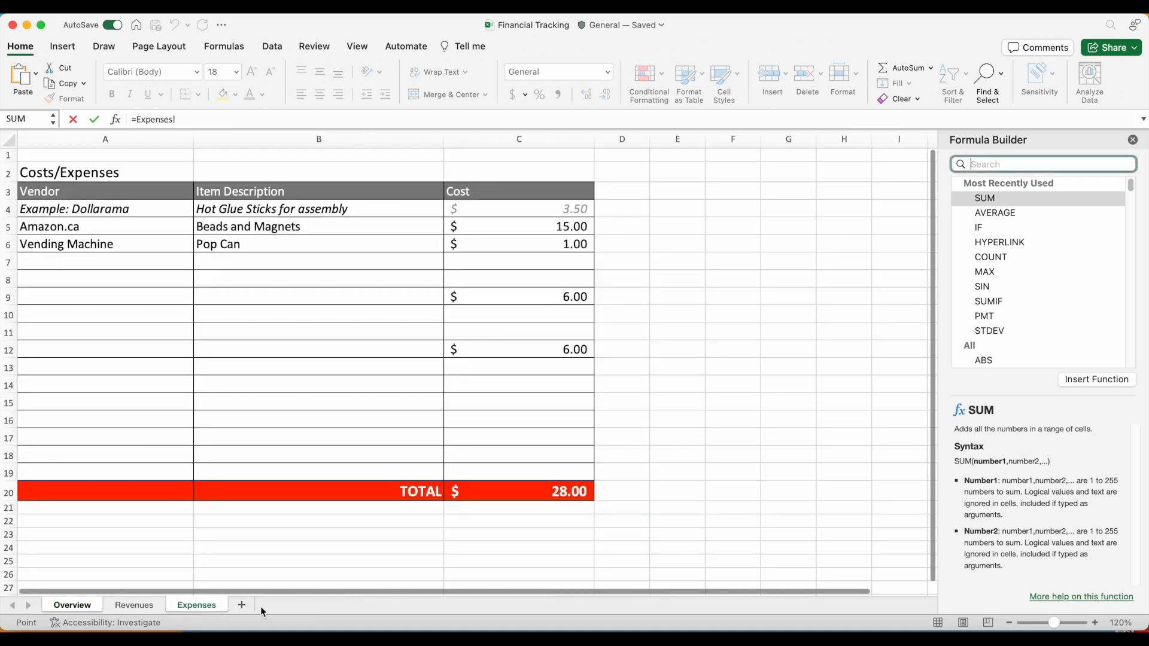
{"action": "left_click", "coordinate": [530, 491]}
{"action": "left_click", "coordinate": [231, 118]}
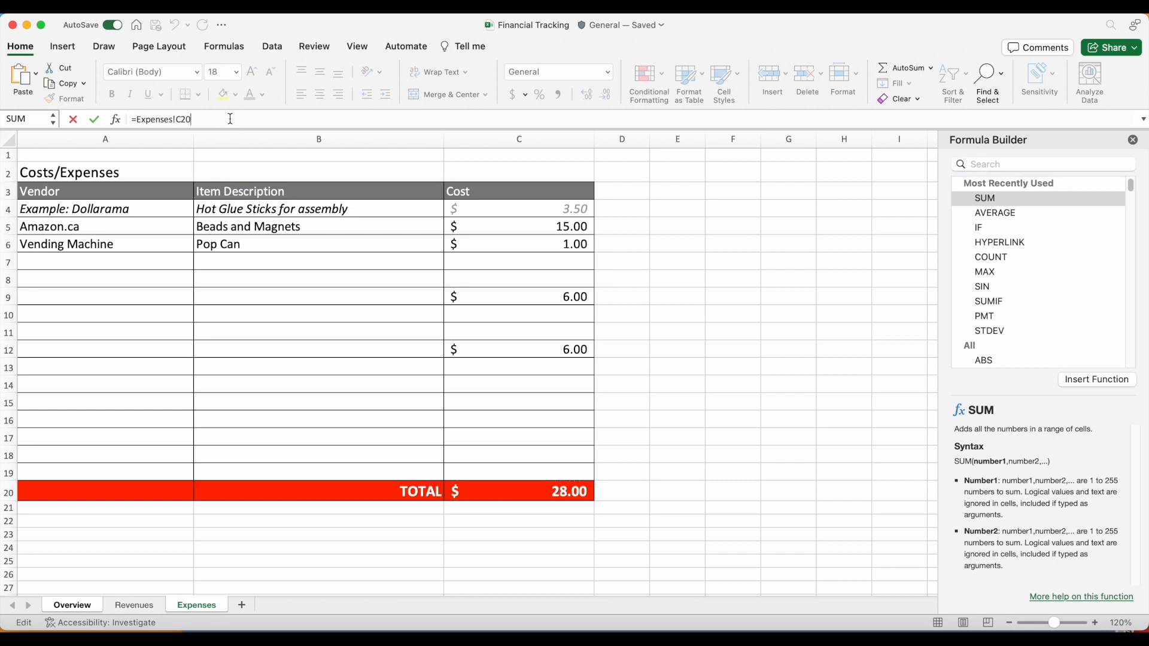
{"action": "key", "text": "Return"}
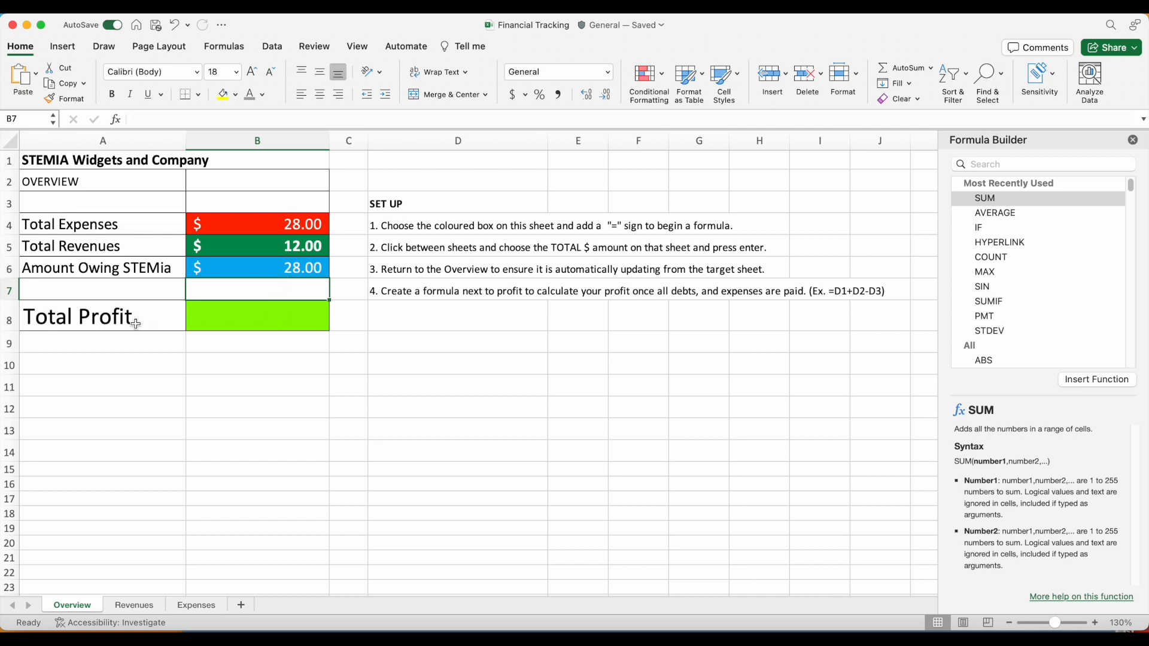
Calculate Total Profit in Overview cell B8 as revenues minus expenses with the formula =B5-B4
{"action": "left_click", "coordinate": [279, 323]}
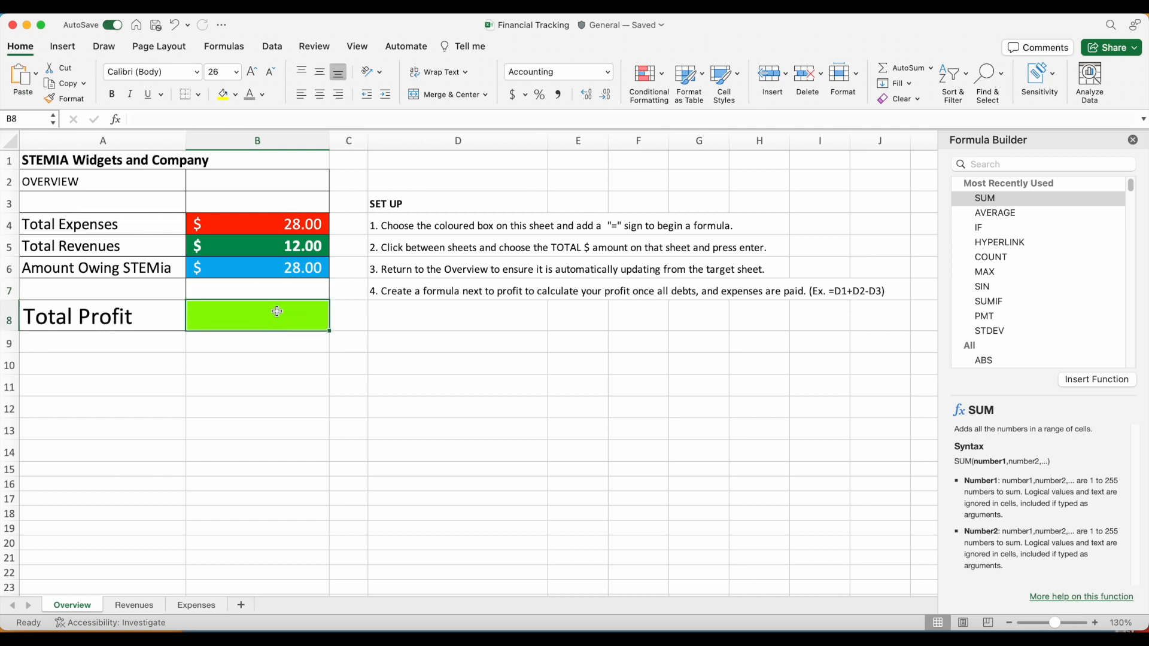
{"action": "left_click", "coordinate": [234, 121]}
{"action": "type", "text": "="}
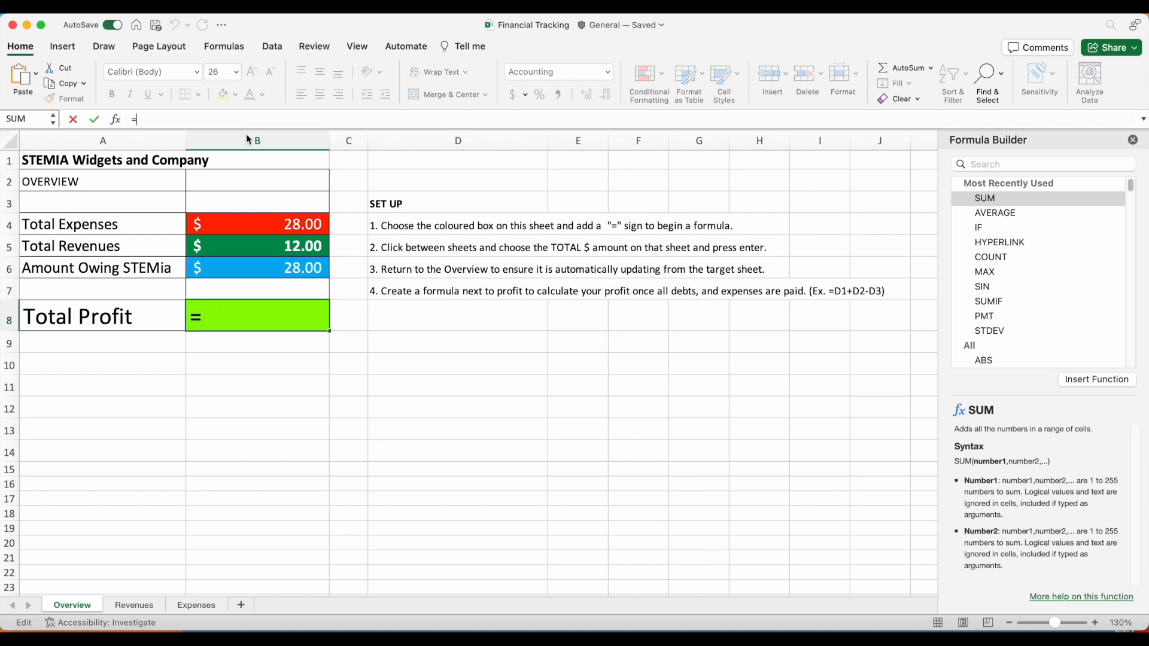
{"action": "left_click", "coordinate": [297, 247]}
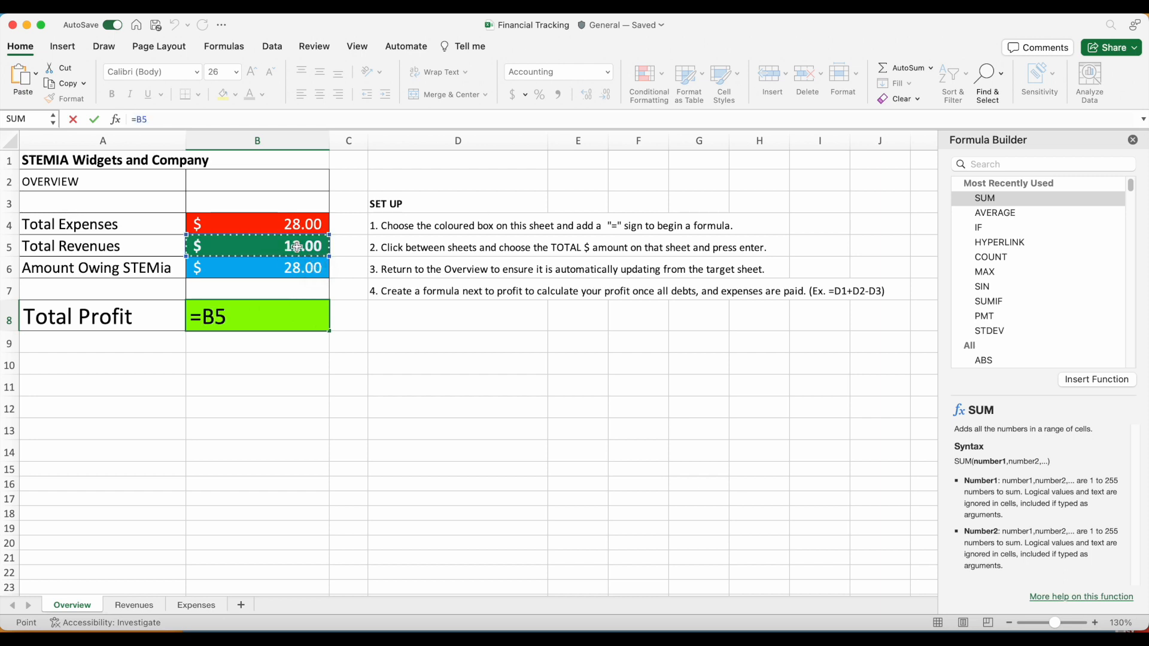
{"action": "type", "text": "-"}
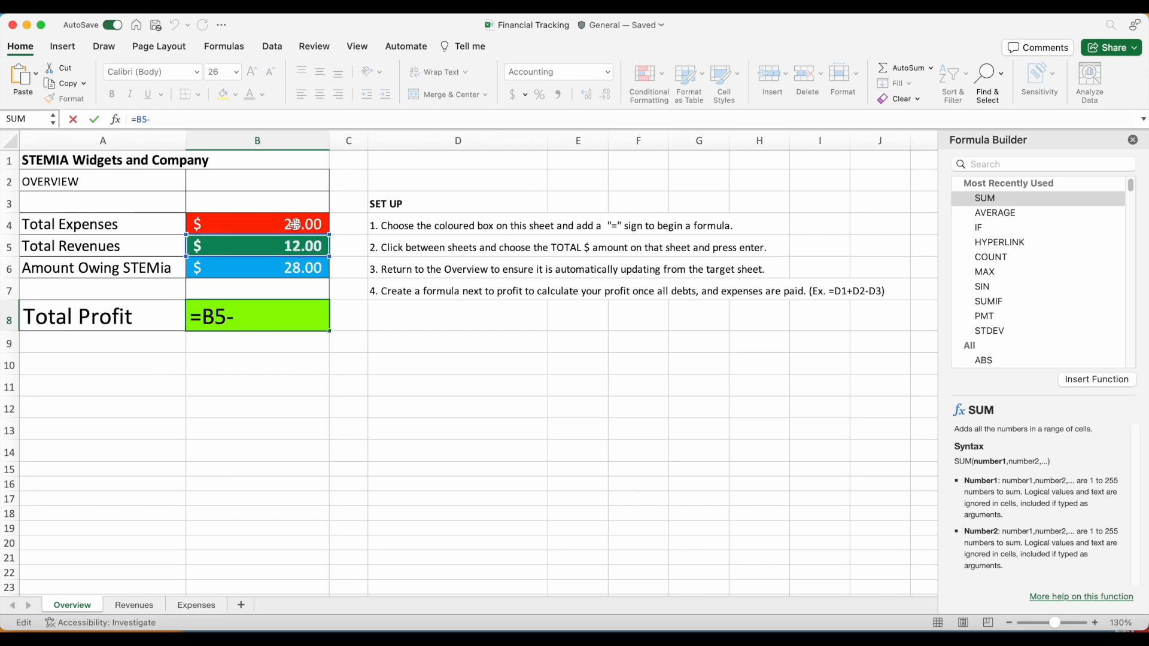
{"action": "left_click", "coordinate": [294, 224]}
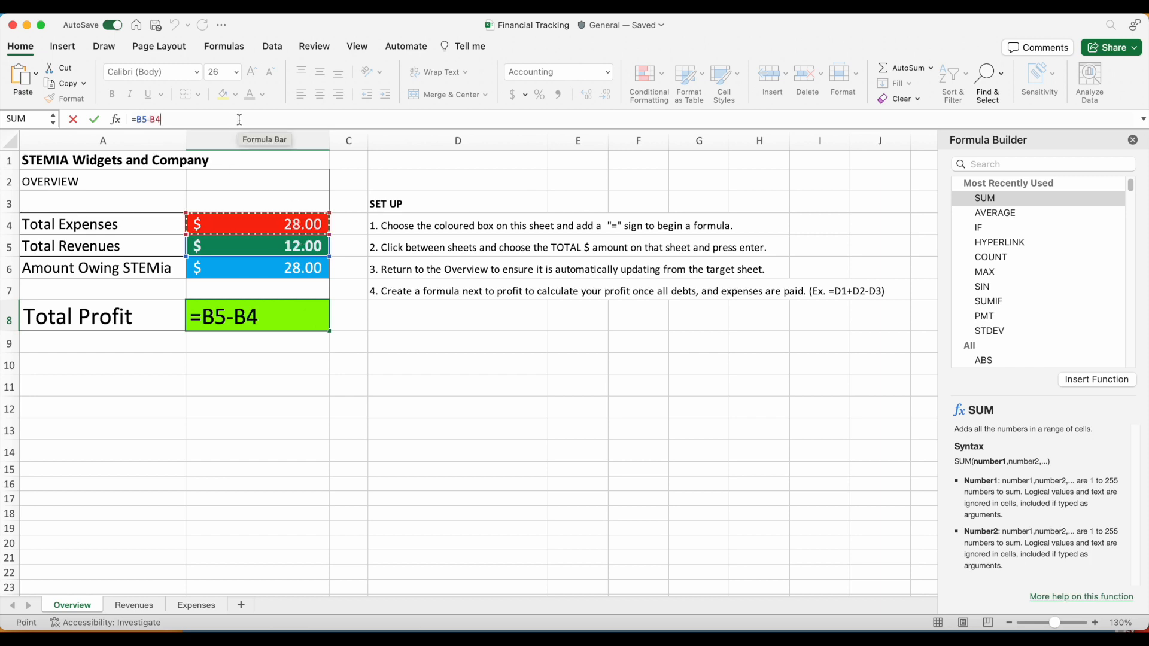
{"action": "key", "text": "Return"}
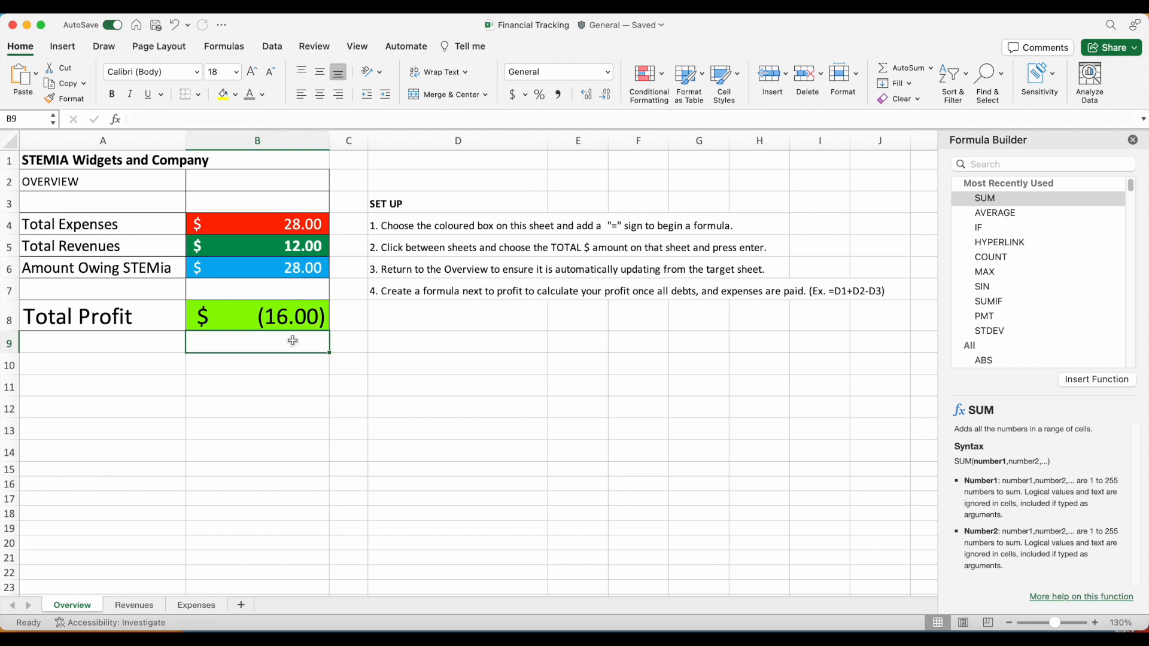
Clear the cost amounts in cells C12 and C9 of the Expenses sheet
{"action": "left_click", "coordinate": [198, 605]}
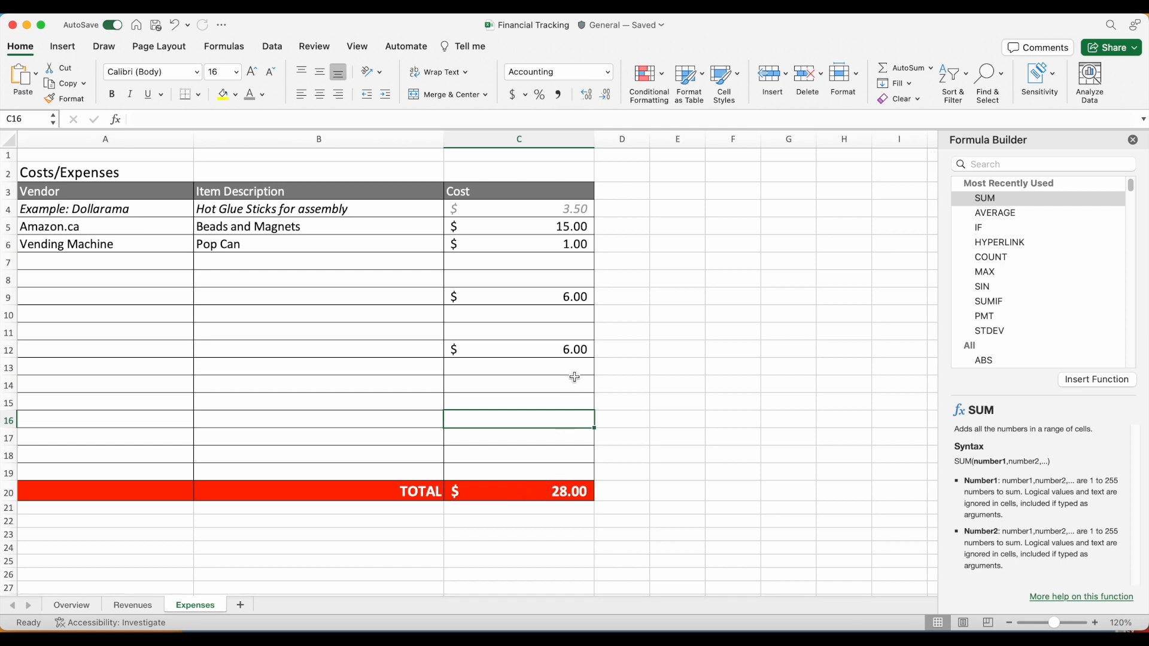
{"action": "left_click", "coordinate": [577, 347]}
{"action": "key", "text": "Delete"}
{"action": "left_click", "coordinate": [571, 297]}
{"action": "key", "text": "Delete"}
Enter a revenue of 8 in cell E6 of the Revenues sheet
{"action": "left_click", "coordinate": [149, 605]}
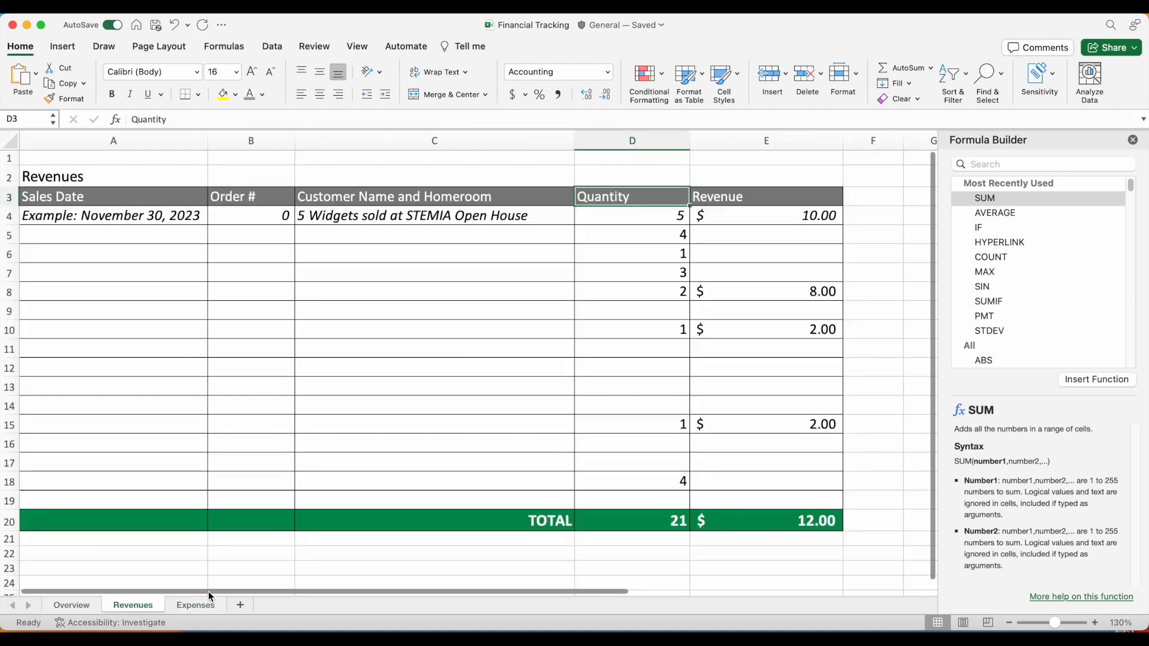
{"action": "left_click", "coordinate": [797, 256]}
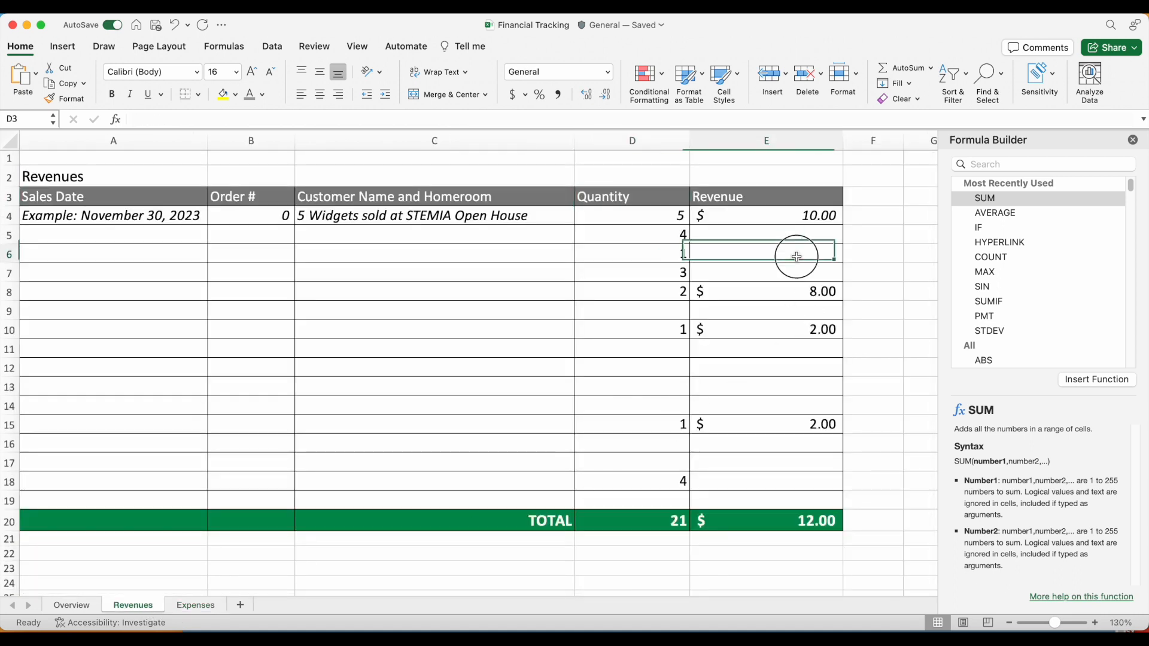
{"action": "type", "text": "8"}
{"action": "key", "text": "Return"}
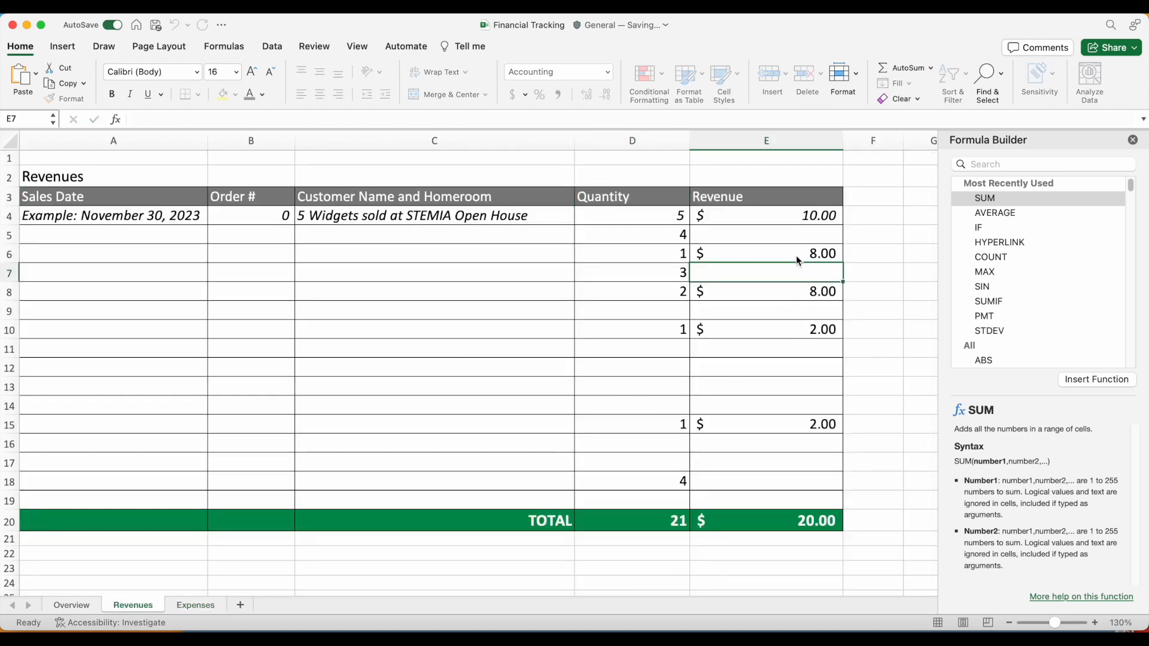
Check the Revenues sheet's revenue total in E20 against the Overview's totals and the Total Profit formula
{"action": "left_click", "coordinate": [814, 522]}
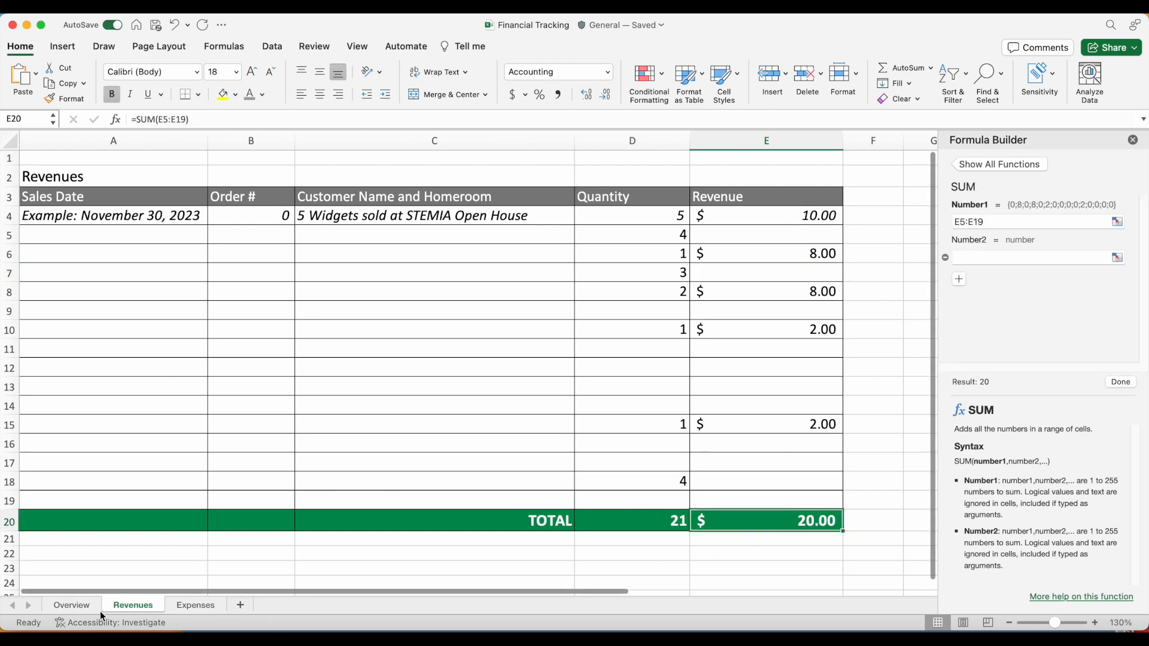
{"action": "left_click", "coordinate": [71, 605]}
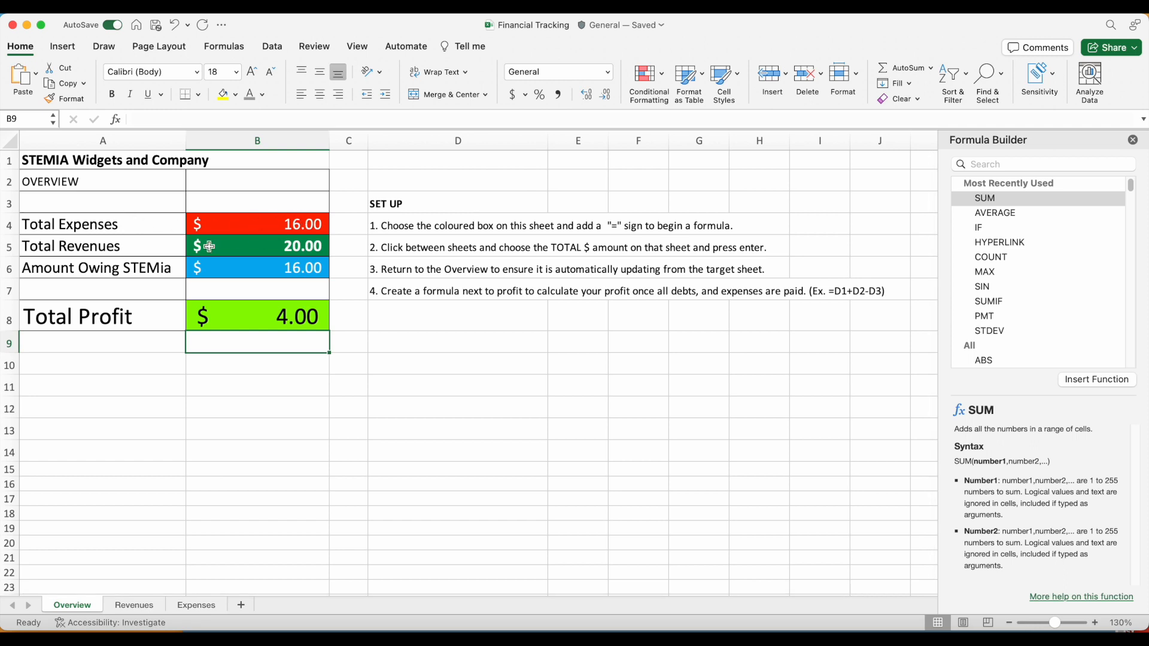
{"action": "left_click", "coordinate": [292, 317]}
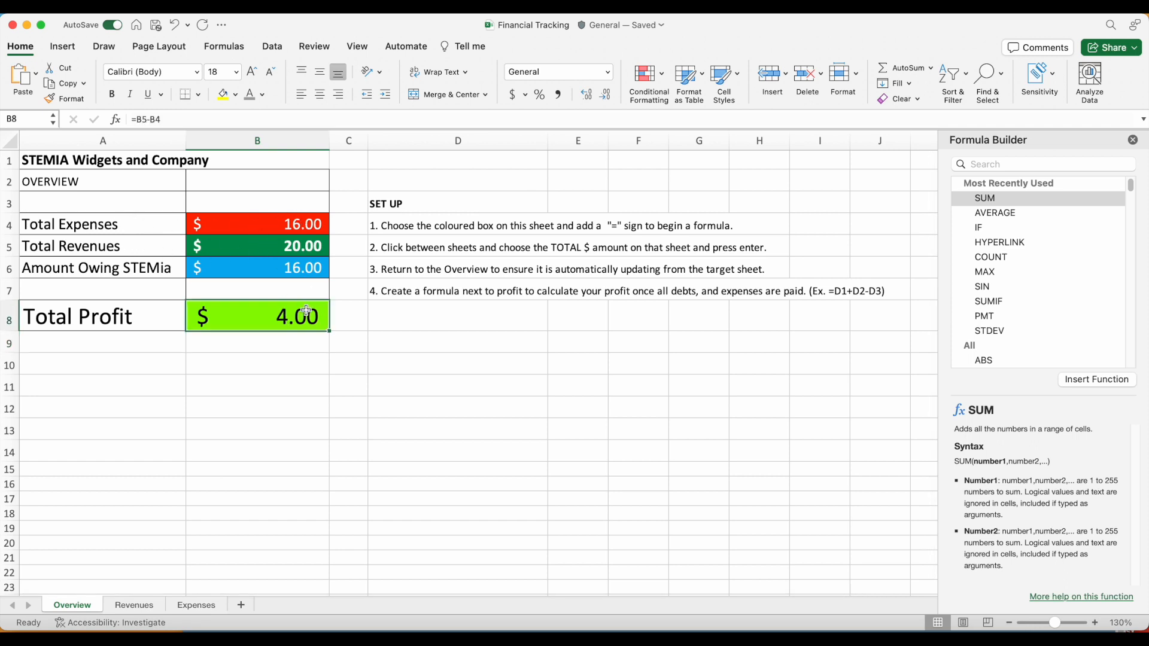